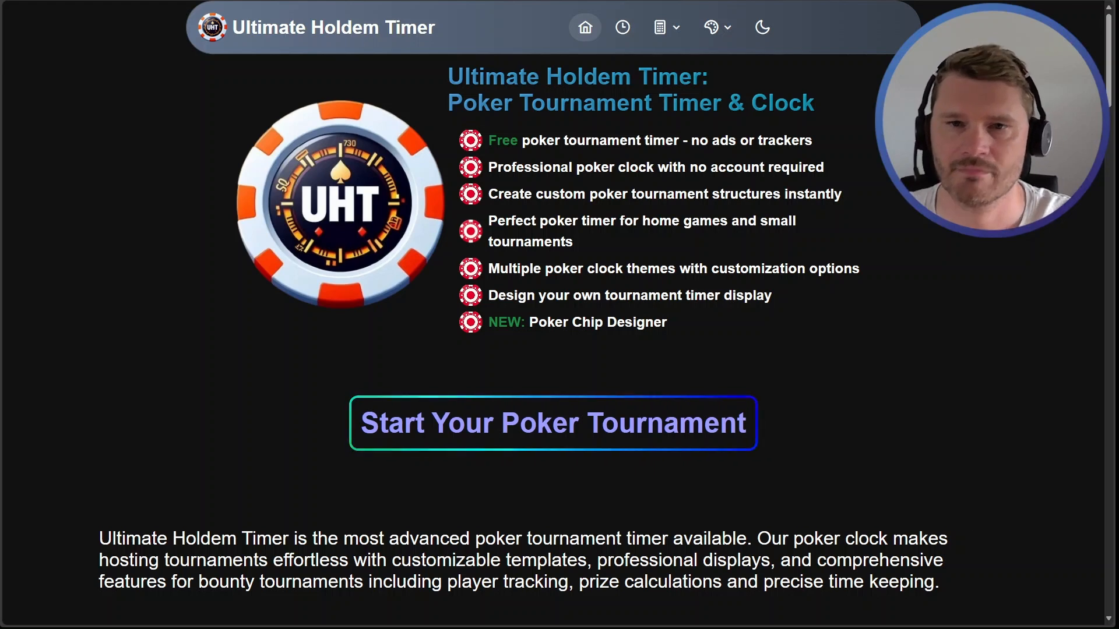
Open the display designer and start a new design from the Simple Display template
{"action": "left_click", "coordinate": [716, 28]}
{"action": "left_click", "coordinate": [736, 58]}
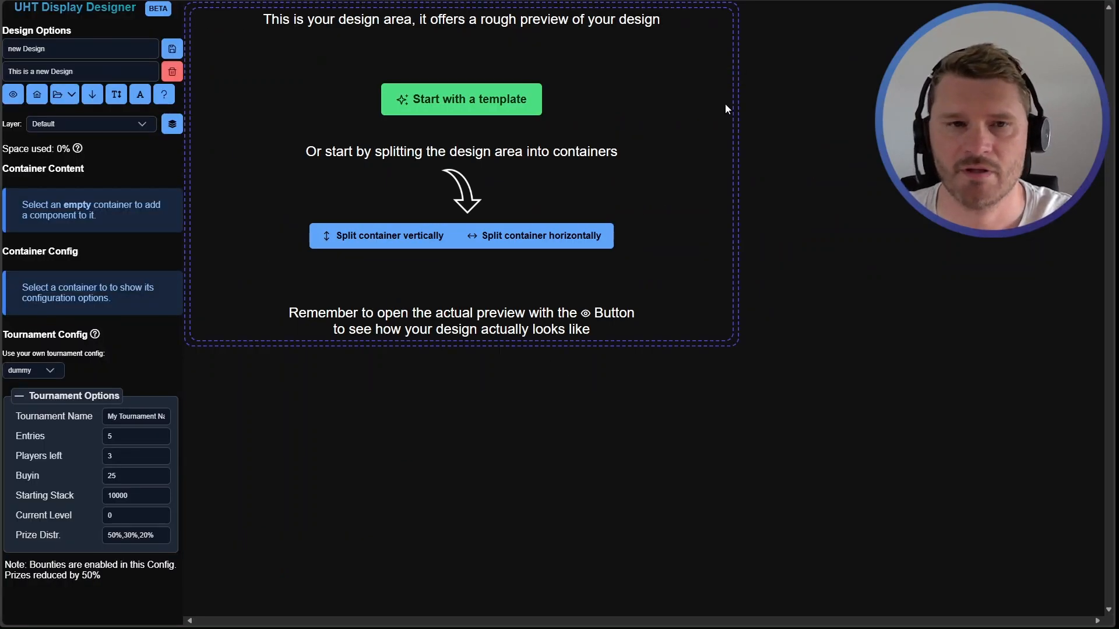
{"action": "left_click", "coordinate": [422, 100]}
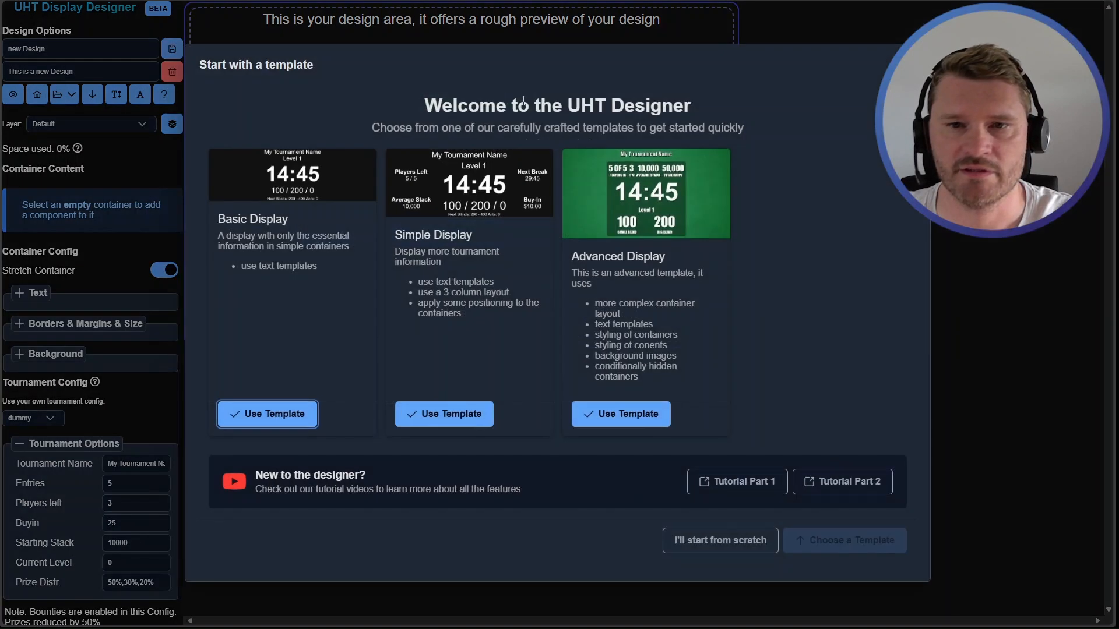
{"action": "left_click", "coordinate": [444, 417]}
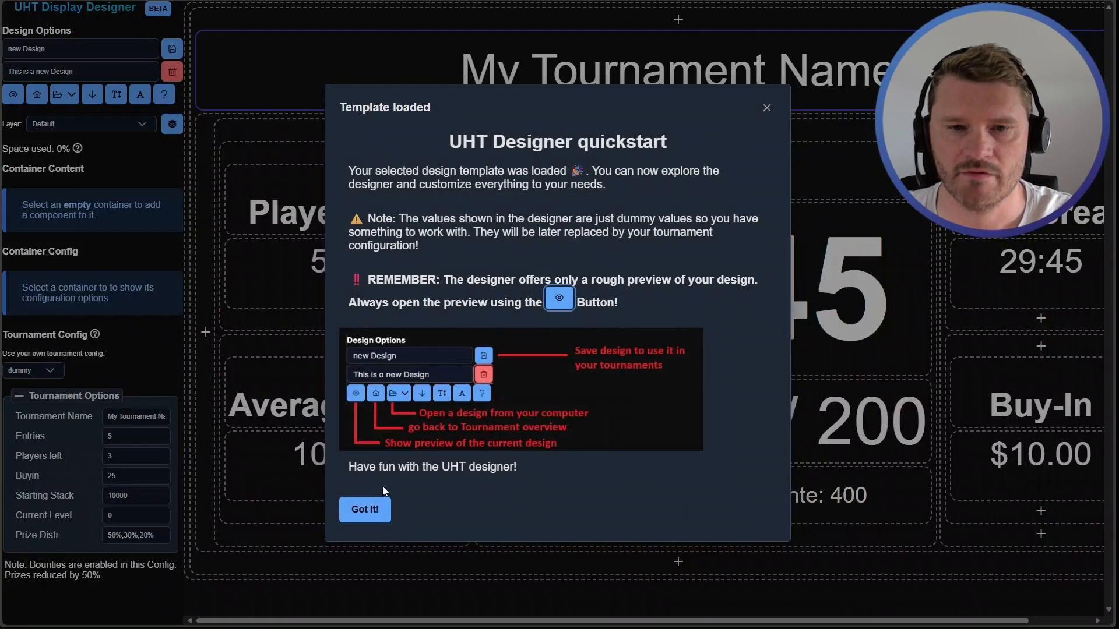
{"action": "left_click", "coordinate": [362, 508]}
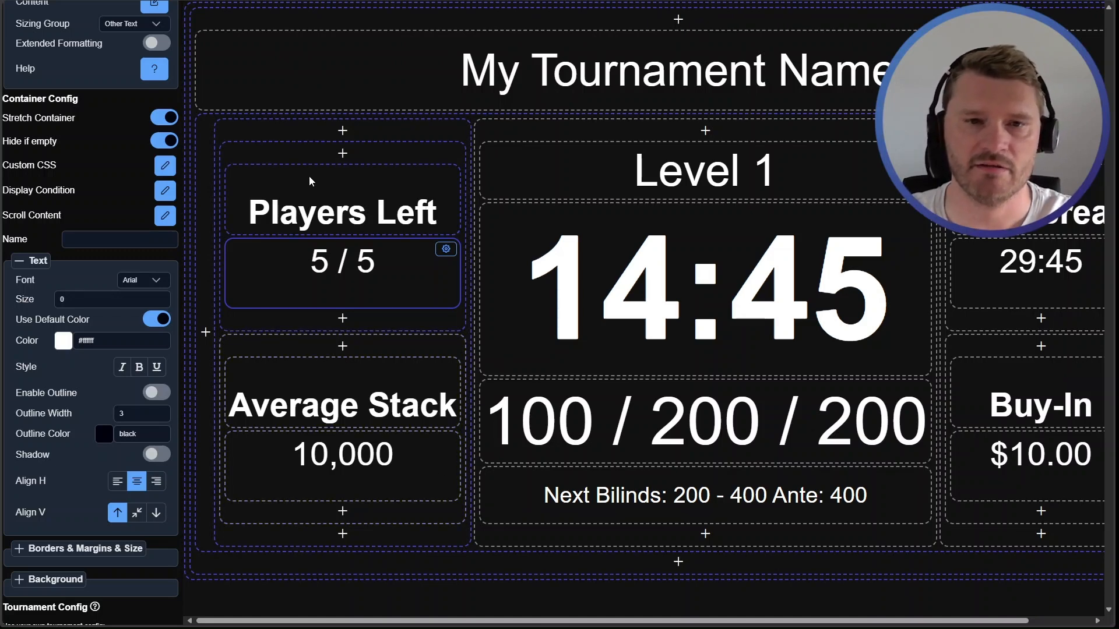
Open the Players Left heading for editing and set its text colour to magenta
{"action": "double_click", "coordinate": [327, 219]}
{"action": "left_click", "coordinate": [290, 175]}
{"action": "double_click", "coordinate": [308, 197]}
{"action": "left_click_drag", "start_coordinate": [323, 197], "coordinate": [348, 197]}
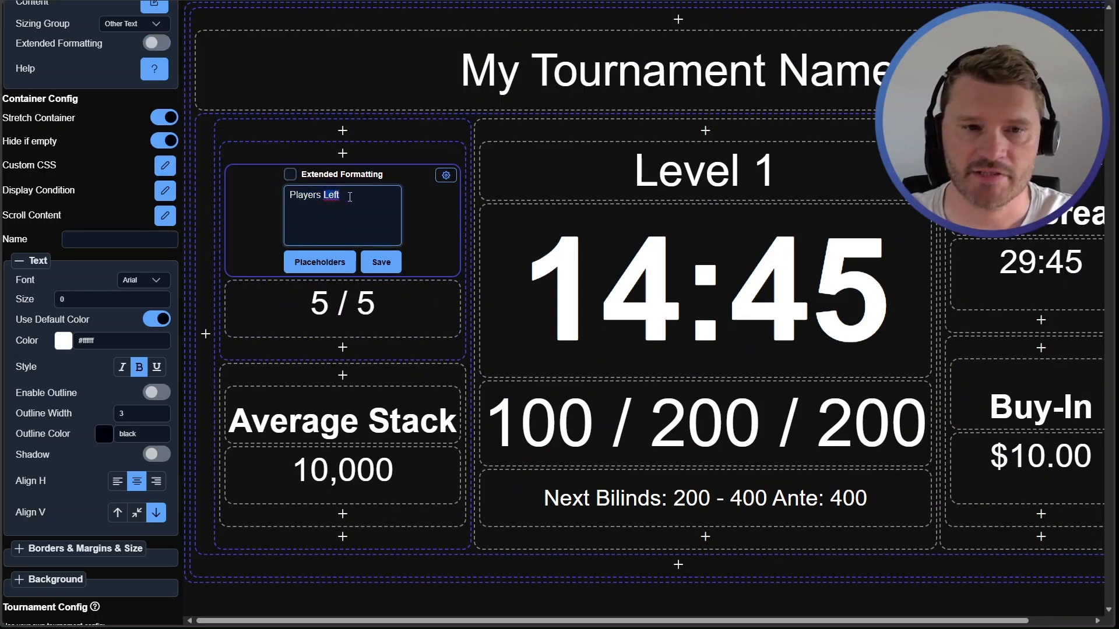
{"action": "left_click", "coordinate": [63, 340]}
{"action": "left_click_drag", "start_coordinate": [89, 365], "coordinate": [138, 360]}
{"action": "left_click", "coordinate": [382, 261]}
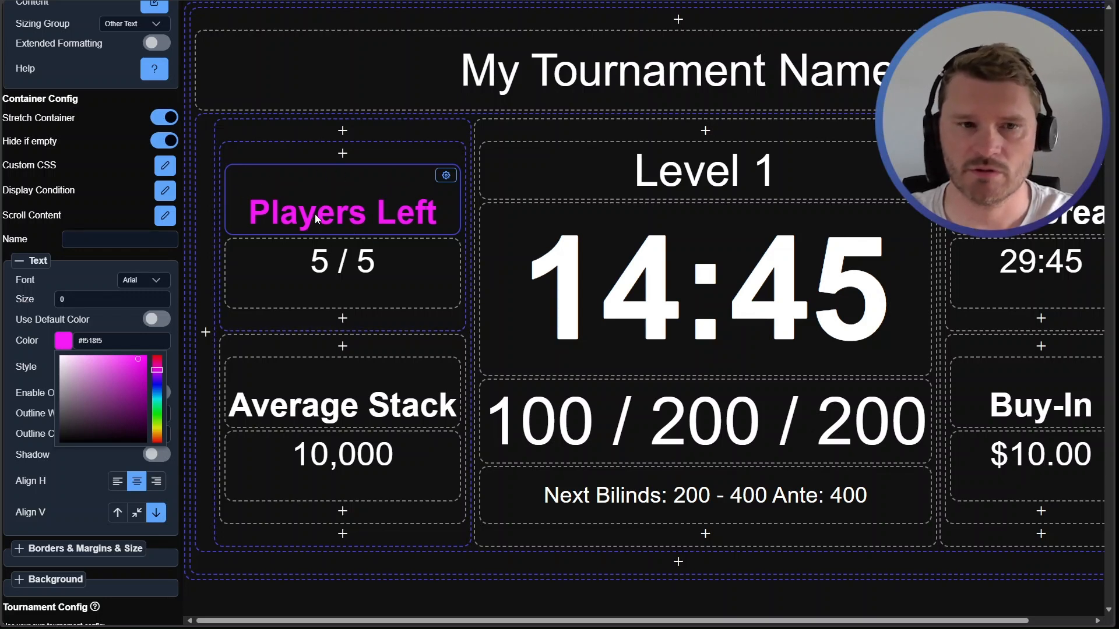
{"action": "left_click", "coordinate": [112, 339]}
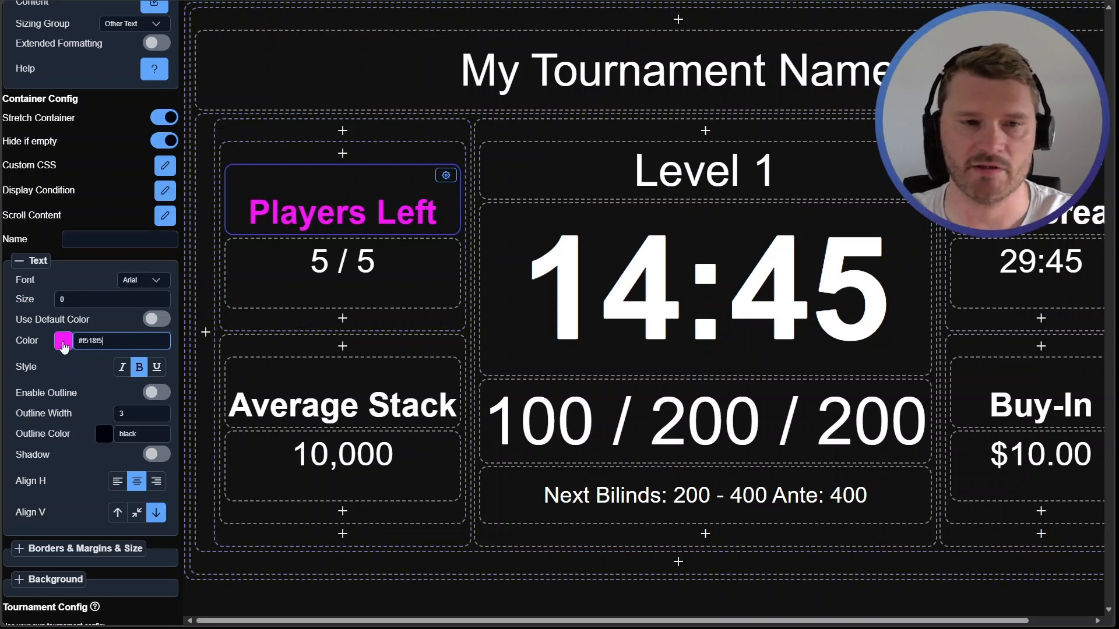
Enable extended formatting on the Players Left heading and wrap 'Players' in asterisks to make it bold
{"action": "left_click", "coordinate": [302, 264]}
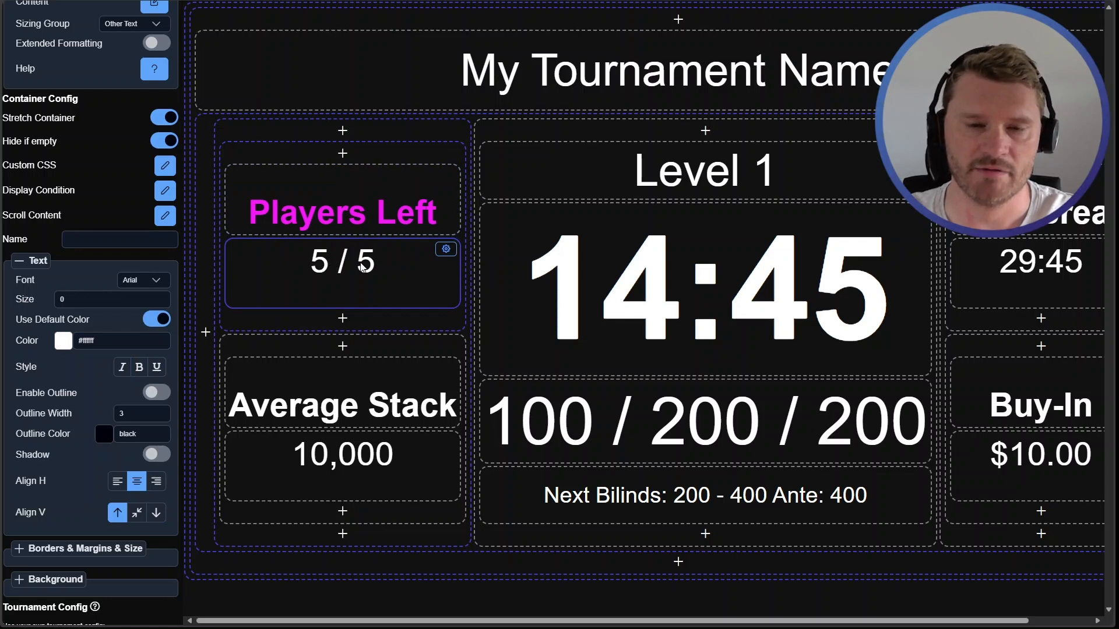
{"action": "left_click", "coordinate": [274, 212]}
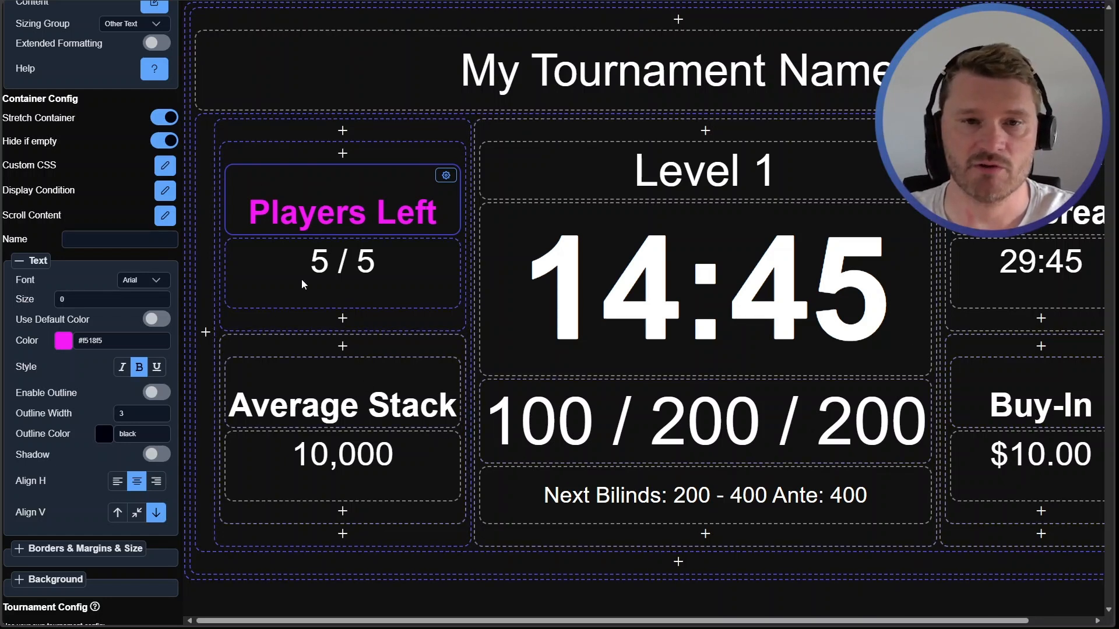
{"action": "left_click", "coordinate": [320, 209]}
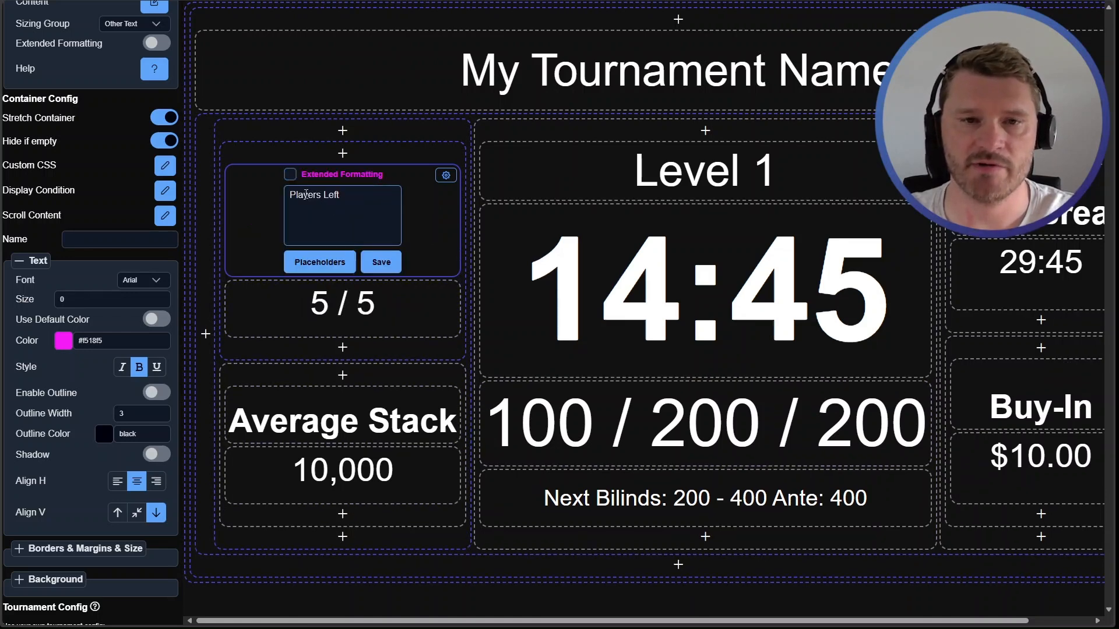
{"action": "left_click", "coordinate": [290, 174]}
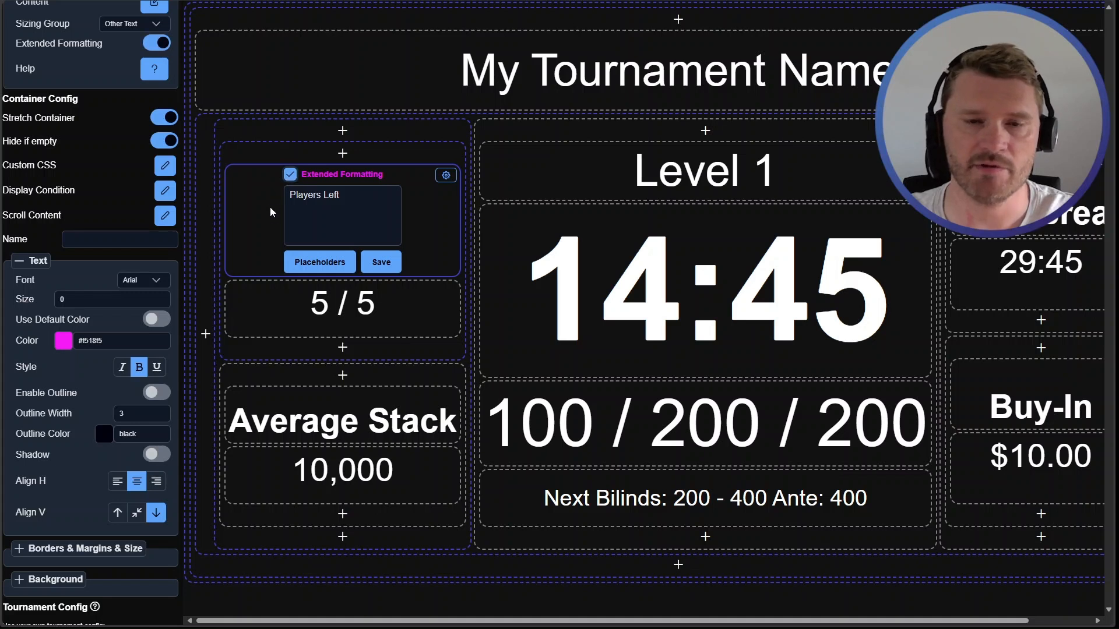
{"action": "left_click", "coordinate": [369, 213]}
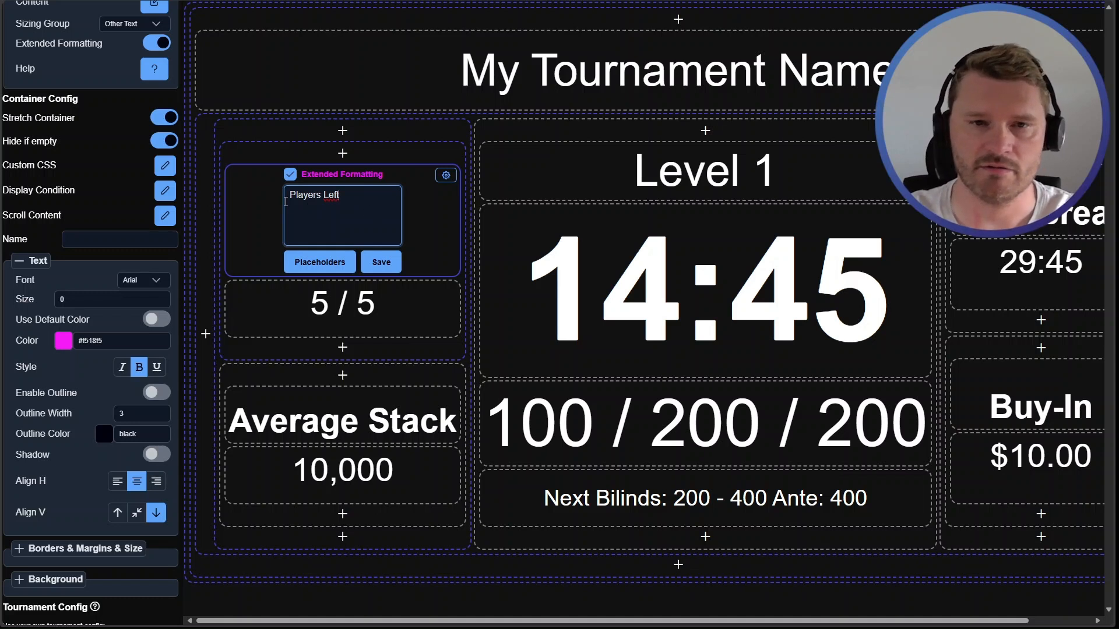
{"action": "type", "text": "*"}
{"action": "left_click", "coordinate": [326, 196]}
{"action": "type", "text": "*"}
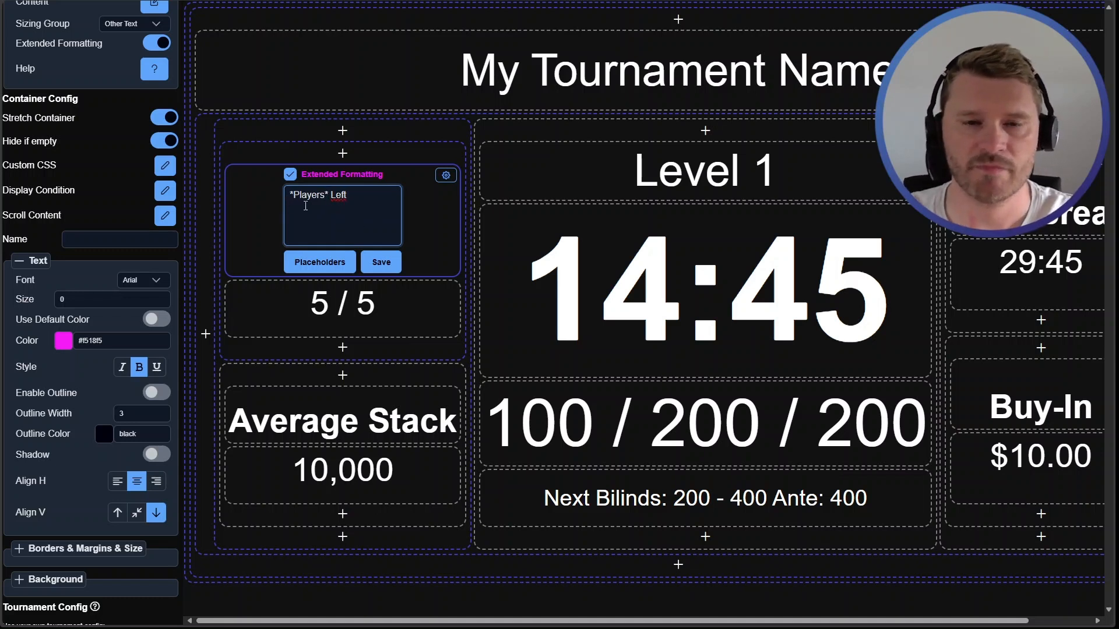
{"action": "left_click", "coordinate": [384, 258]}
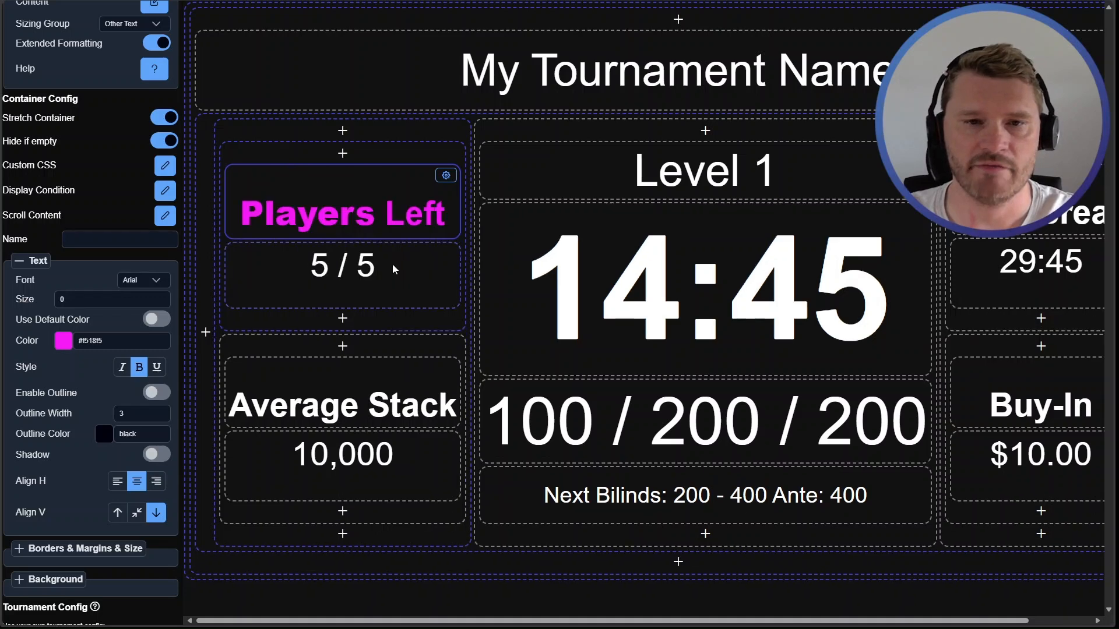
Wrap 'Players' in underscores as well so it is underlined, and save the heading text
{"action": "left_click", "coordinate": [306, 219]}
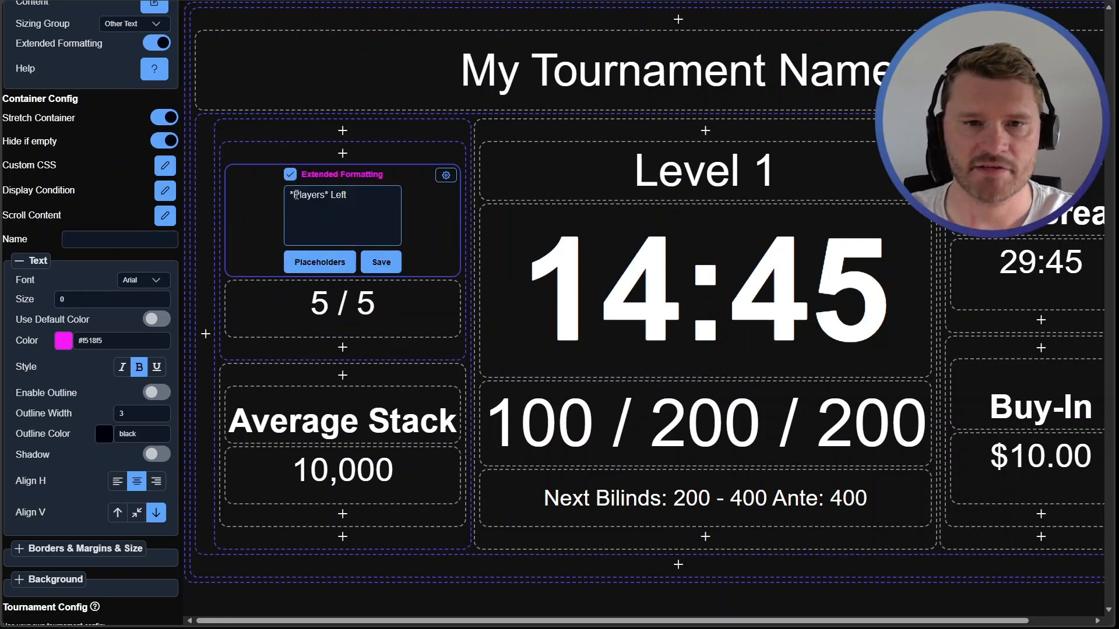
{"action": "type", "text": "_"}
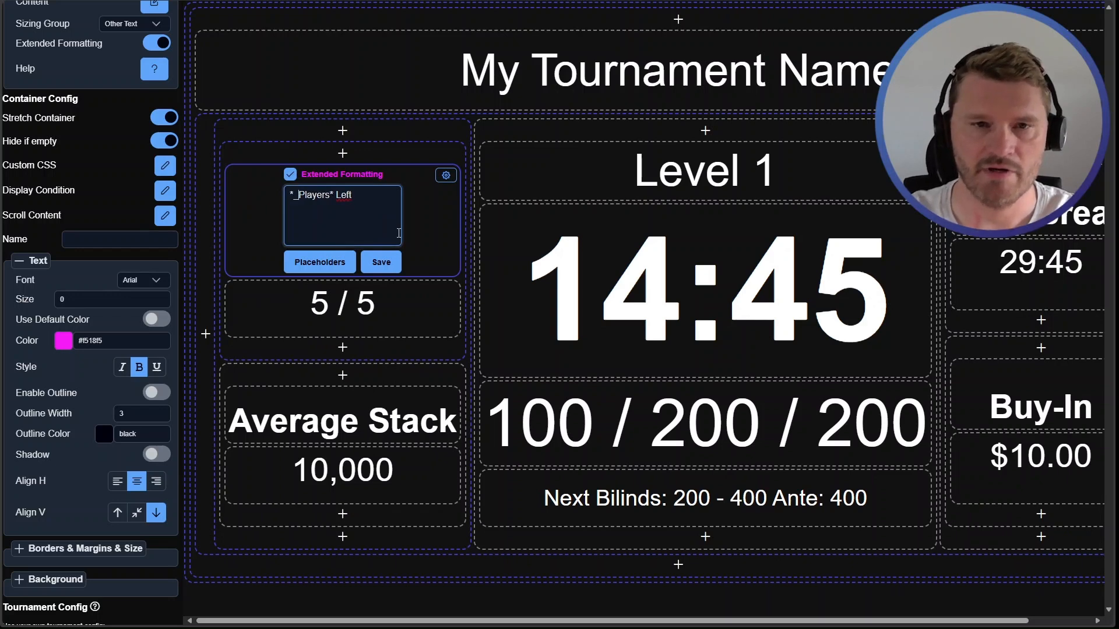
{"action": "type", "text": "_"}
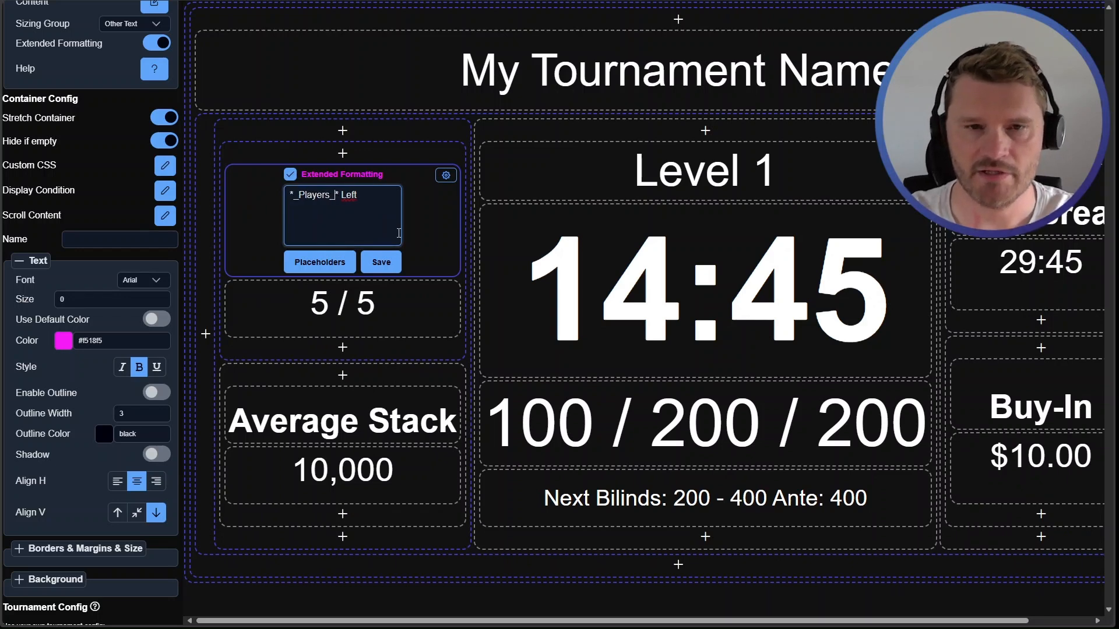
{"action": "left_click", "coordinate": [381, 262]}
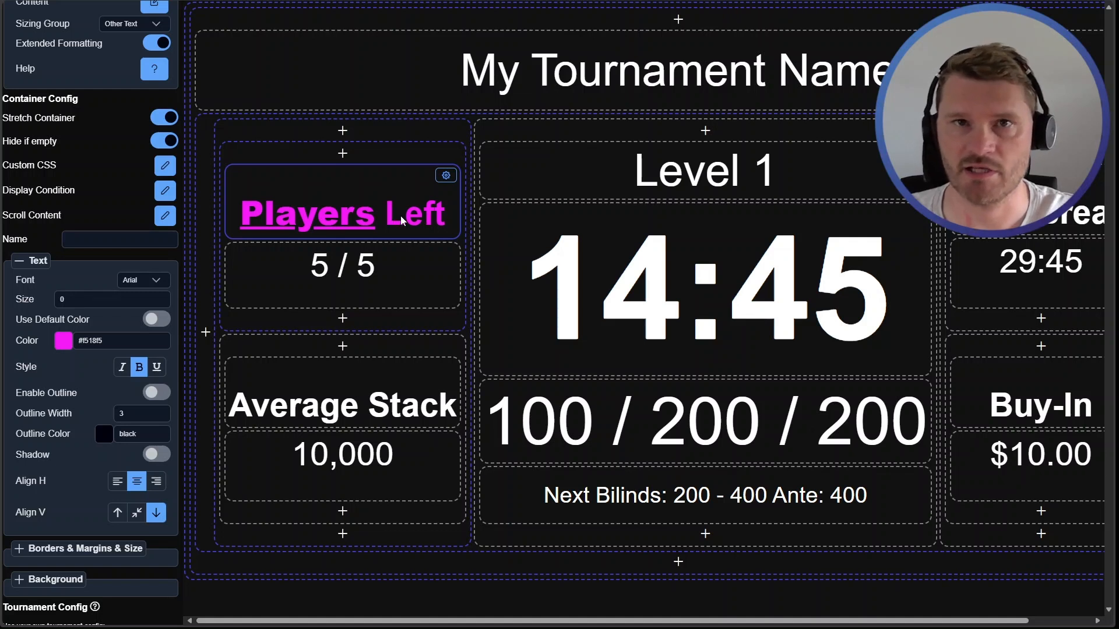
Change the heading's text colour to dark green #296b2b
{"action": "left_click", "coordinate": [63, 340]}
{"action": "left_click", "coordinate": [114, 406]}
{"action": "mouse_move", "coordinate": [157, 398]}
{"action": "left_mouse_down"}
{"action": "mouse_move", "coordinate": [157, 423]}
{"action": "mouse_move", "coordinate": [157, 413]}
{"action": "left_mouse_up"}
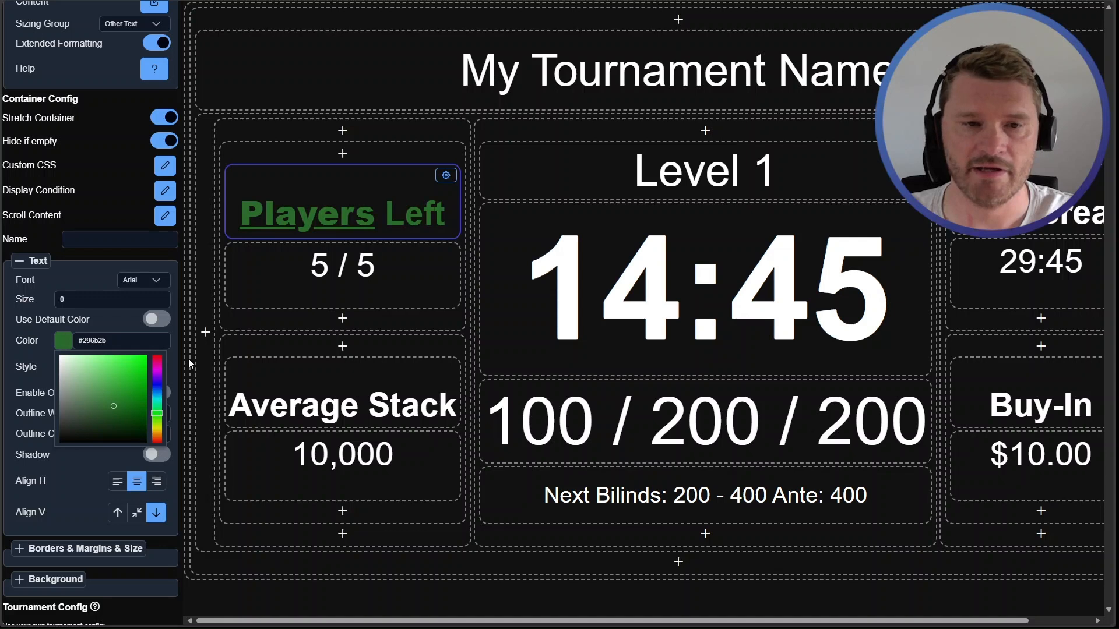
{"action": "left_click", "coordinate": [112, 276]}
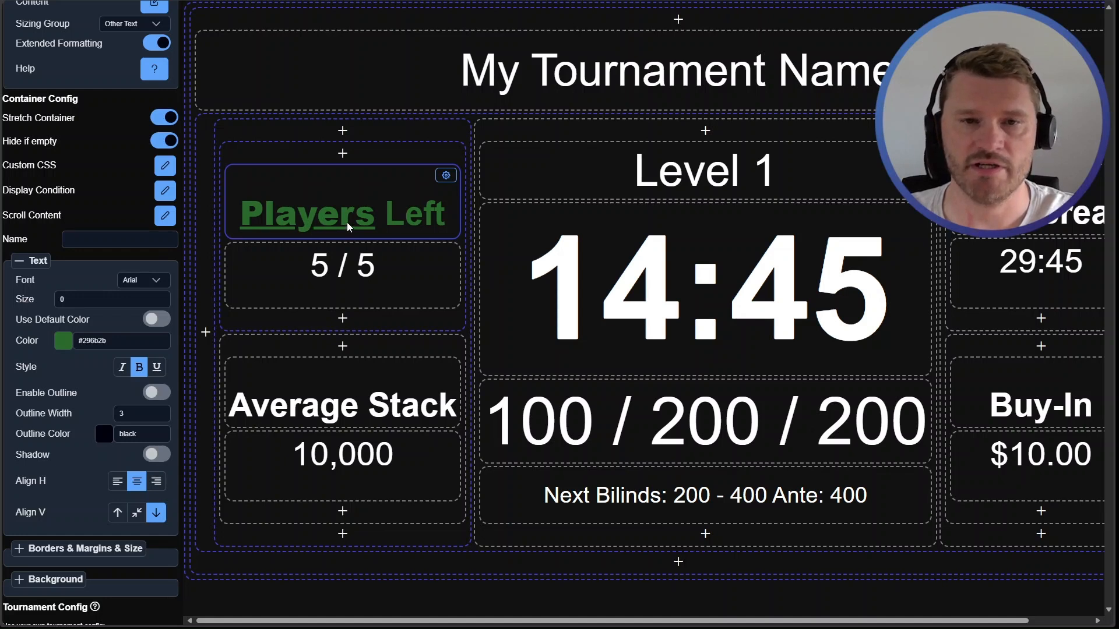
Turn Extended Formatting off for the Players Left heading and back on again
{"action": "double_click", "coordinate": [365, 216]}
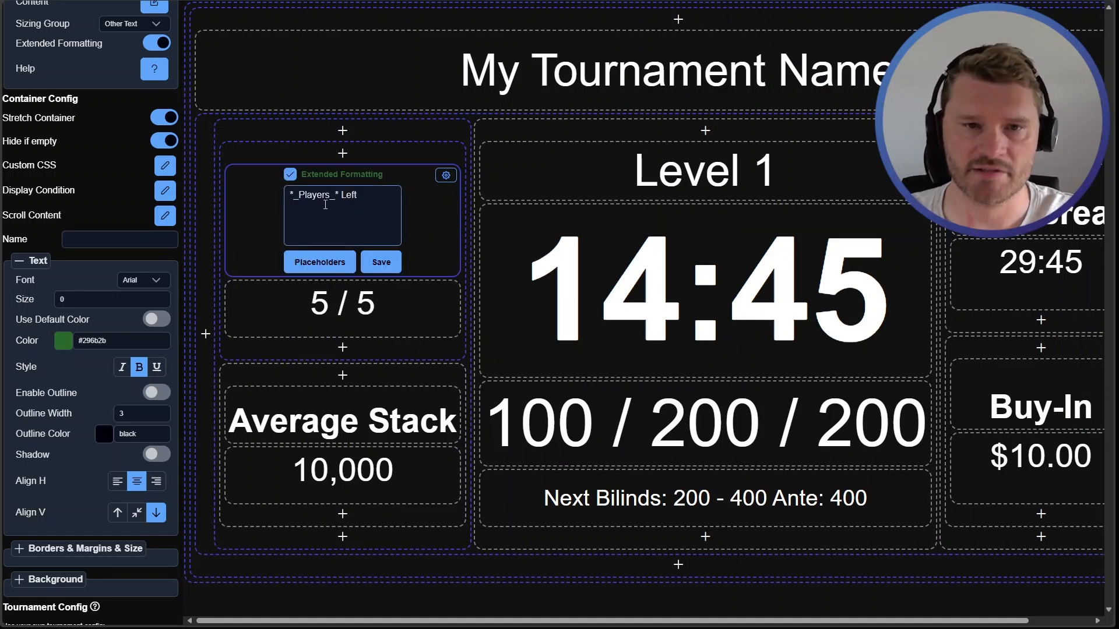
{"action": "left_click", "coordinate": [381, 261]}
{"action": "scroll", "coordinate": [117, 115], "scroll_direction": "up", "scroll_amount": 1}
{"action": "scroll", "coordinate": [117, 115], "scroll_direction": "up", "scroll_amount": 2}
{"action": "left_click_drag", "start_coordinate": [16, 219], "coordinate": [98, 218]}
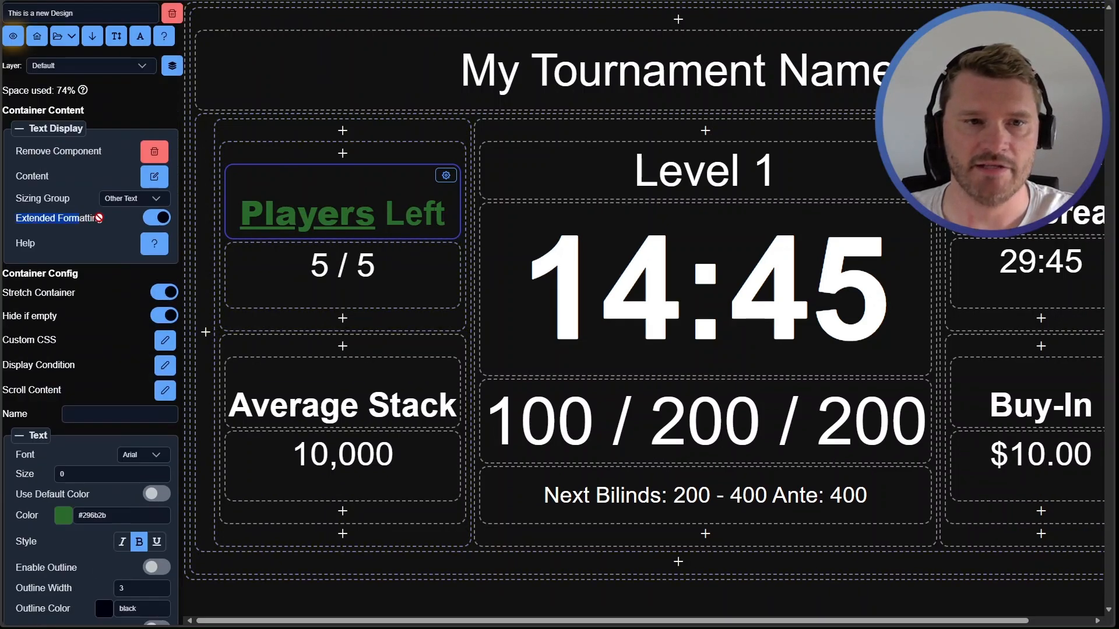
{"action": "left_click", "coordinate": [107, 223]}
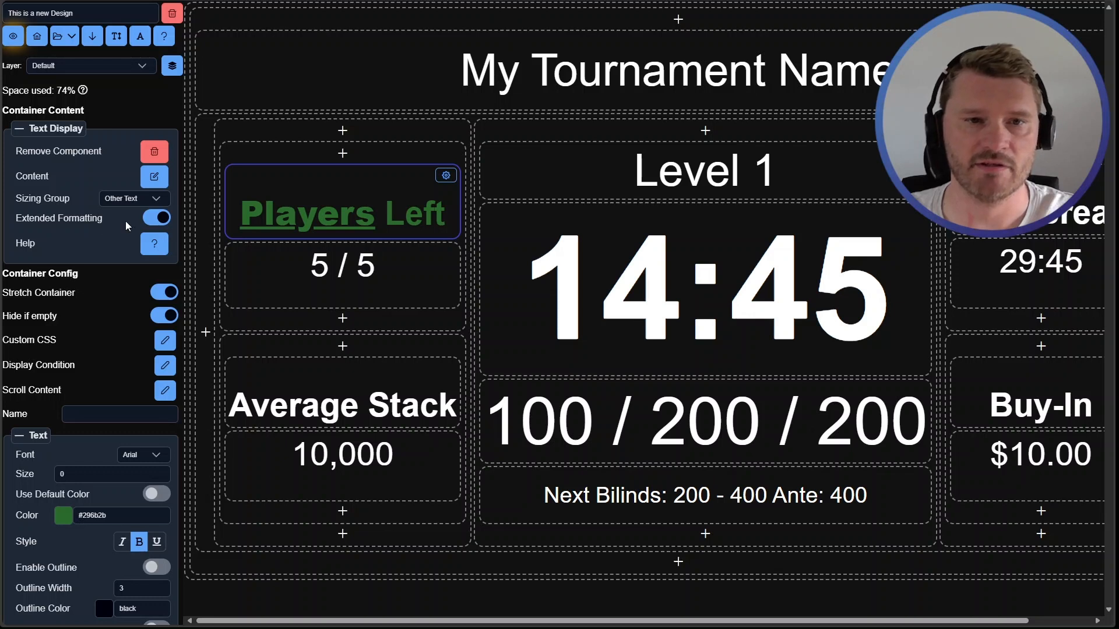
{"action": "left_click", "coordinate": [157, 218]}
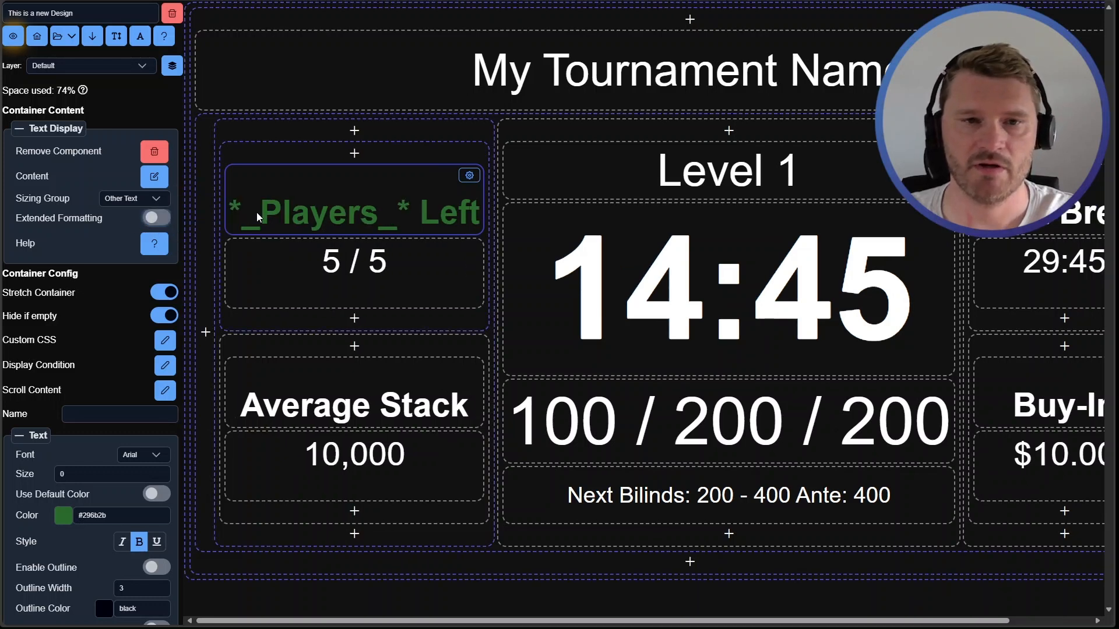
{"action": "left_click", "coordinate": [311, 200]}
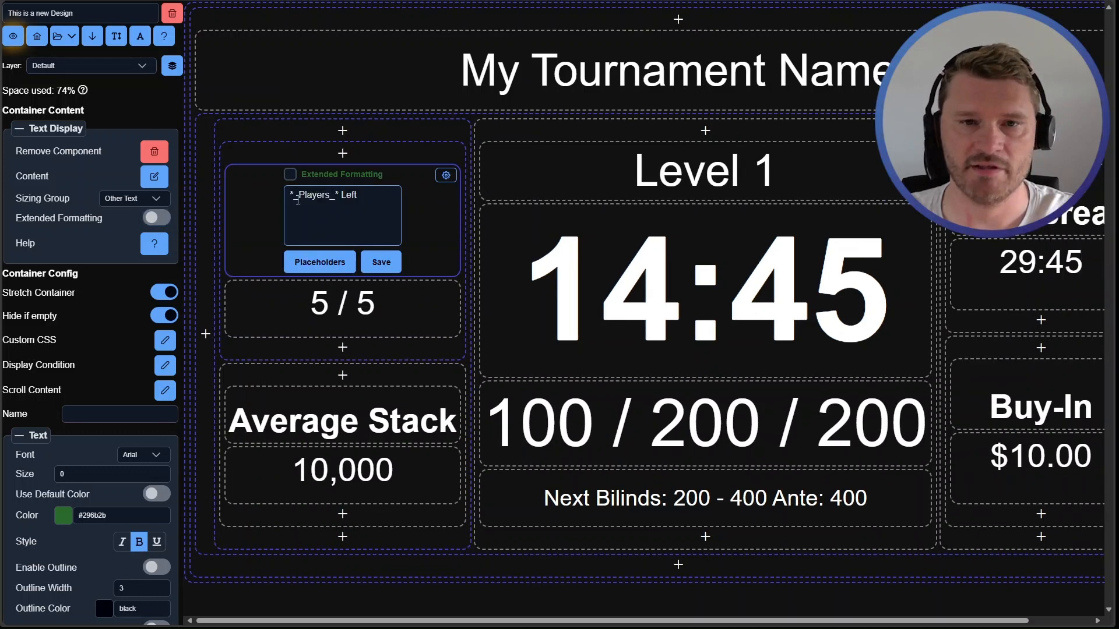
{"action": "left_click", "coordinate": [381, 262]}
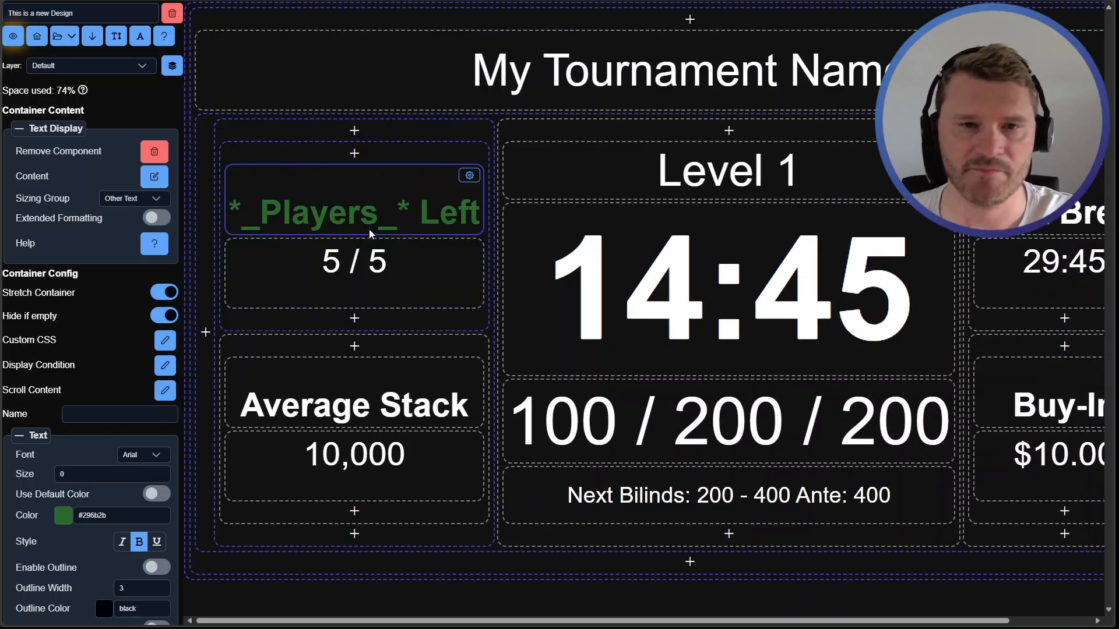
{"action": "left_click", "coordinate": [70, 220]}
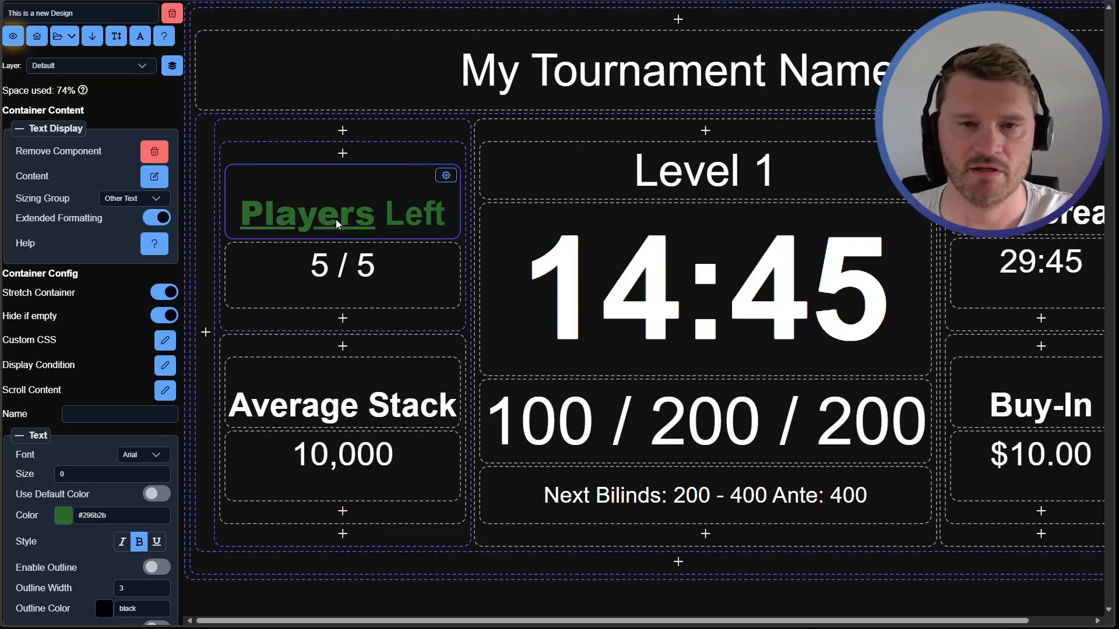
{"action": "left_click", "coordinate": [413, 219]}
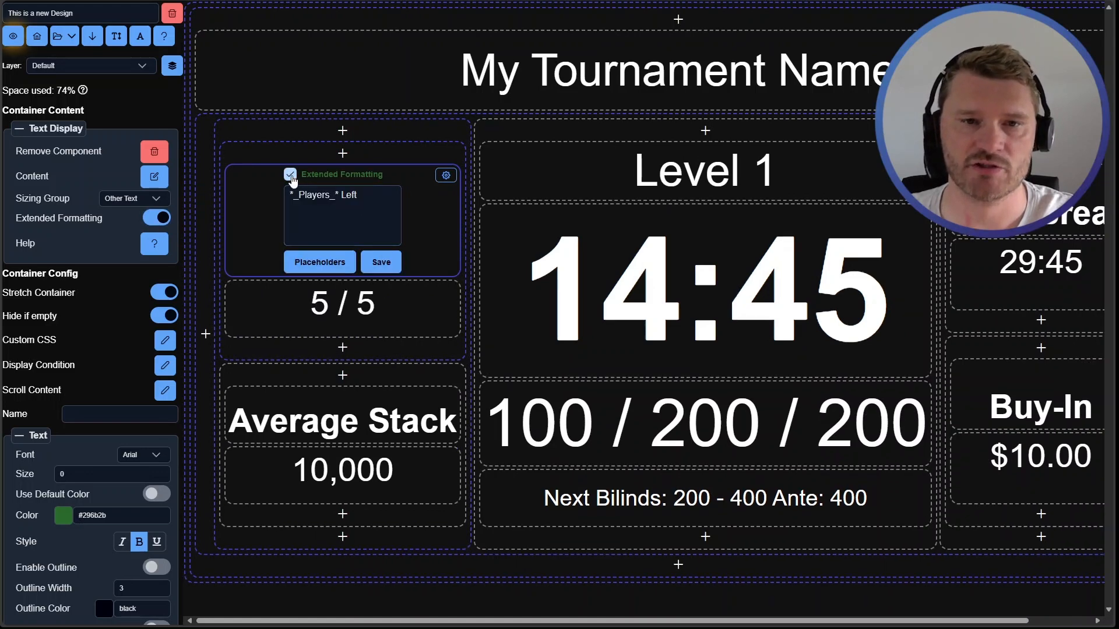
{"action": "left_click", "coordinate": [379, 262]}
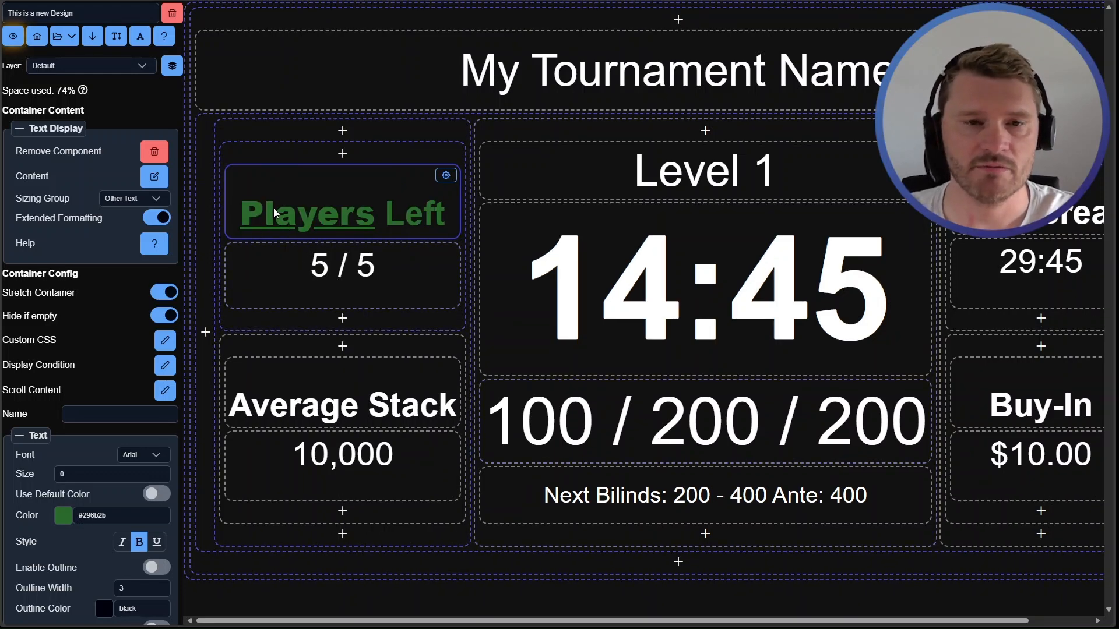
Open the text component's help documentation and read the extended formatting syntax
{"action": "left_click", "coordinate": [151, 244]}
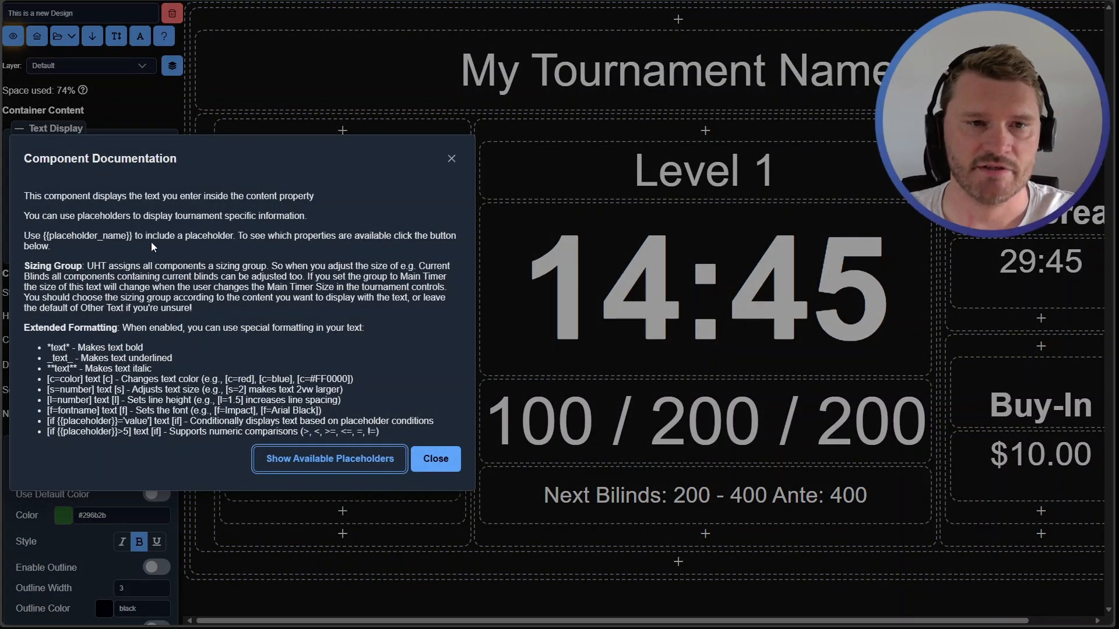
{"action": "left_click_drag", "start_coordinate": [41, 348], "coordinate": [73, 359]}
{"action": "left_click_drag", "start_coordinate": [166, 433], "coordinate": [145, 420]}
{"action": "left_click_drag", "start_coordinate": [53, 348], "coordinate": [148, 434]}
{"action": "left_click", "coordinate": [149, 434]}
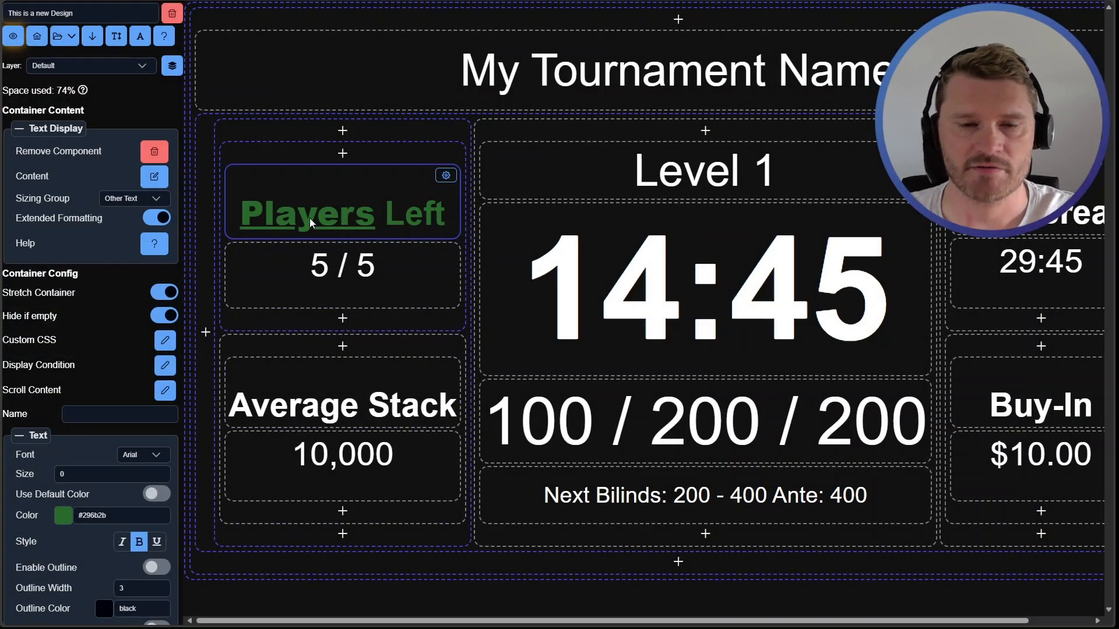
Colour 'Players' yellow by wrapping it in [c=yellow] and [c] tags in the heading text, and save it
{"action": "left_click", "coordinate": [428, 219]}
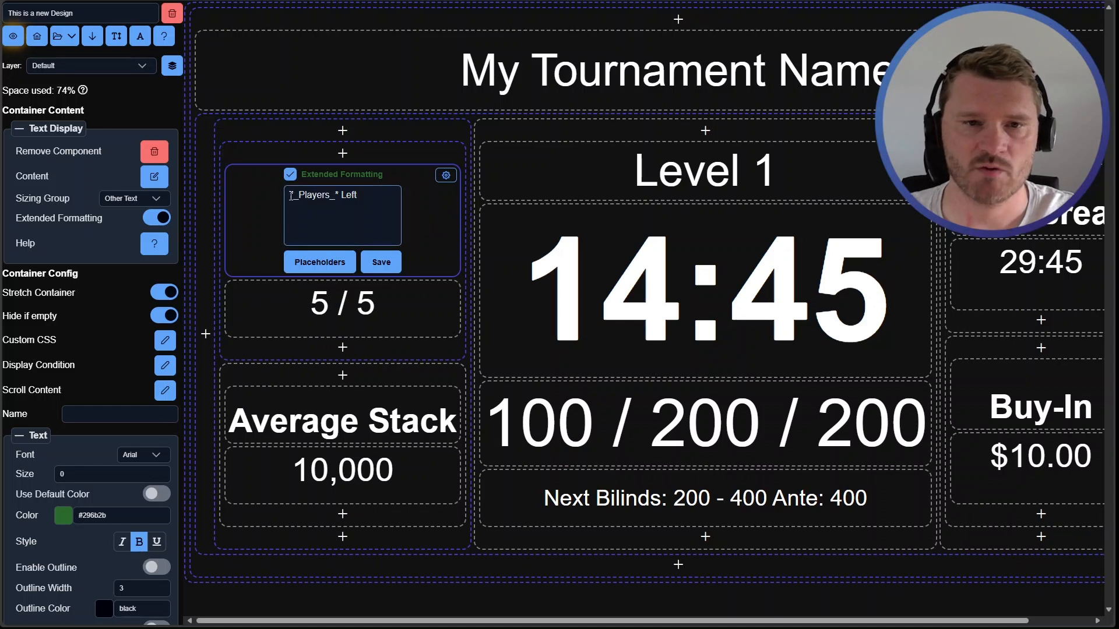
{"action": "left_click", "coordinate": [339, 195]}
{"action": "left_click", "coordinate": [378, 201]}
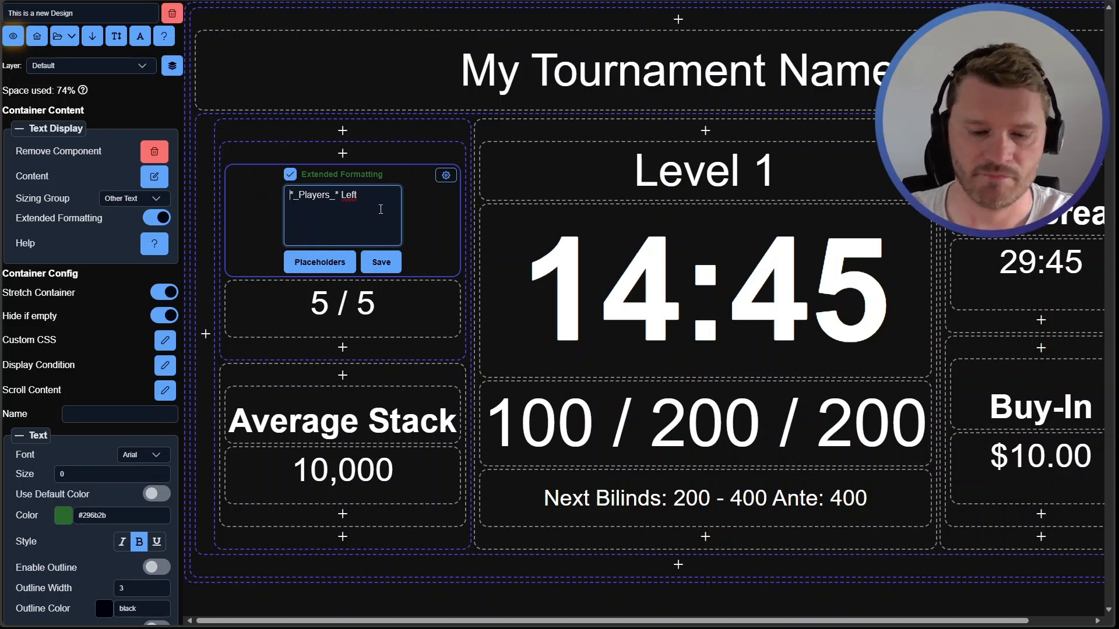
{"action": "type", "text": "[c="}
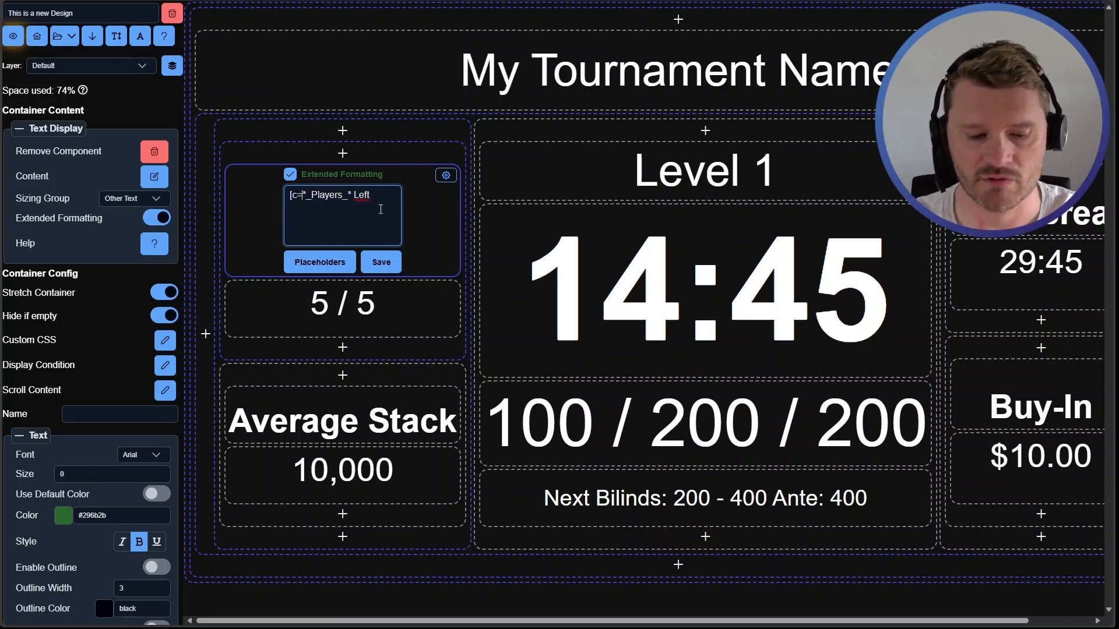
{"action": "type", "text": "yellow]"}
{"action": "key", "text": "Right"}
{"action": "key", "text": "Right"}
{"action": "key", "text": "Right"}
{"action": "key", "text": "Right"}
{"action": "key", "text": "Right"}
{"action": "key", "text": "Right"}
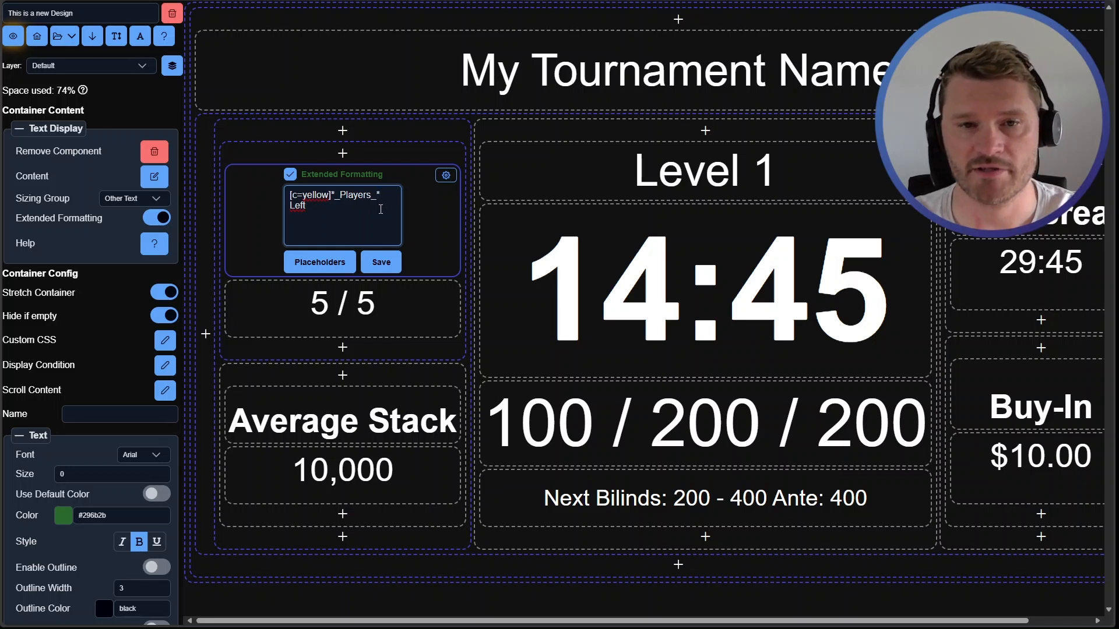
{"action": "type", "text": "["}
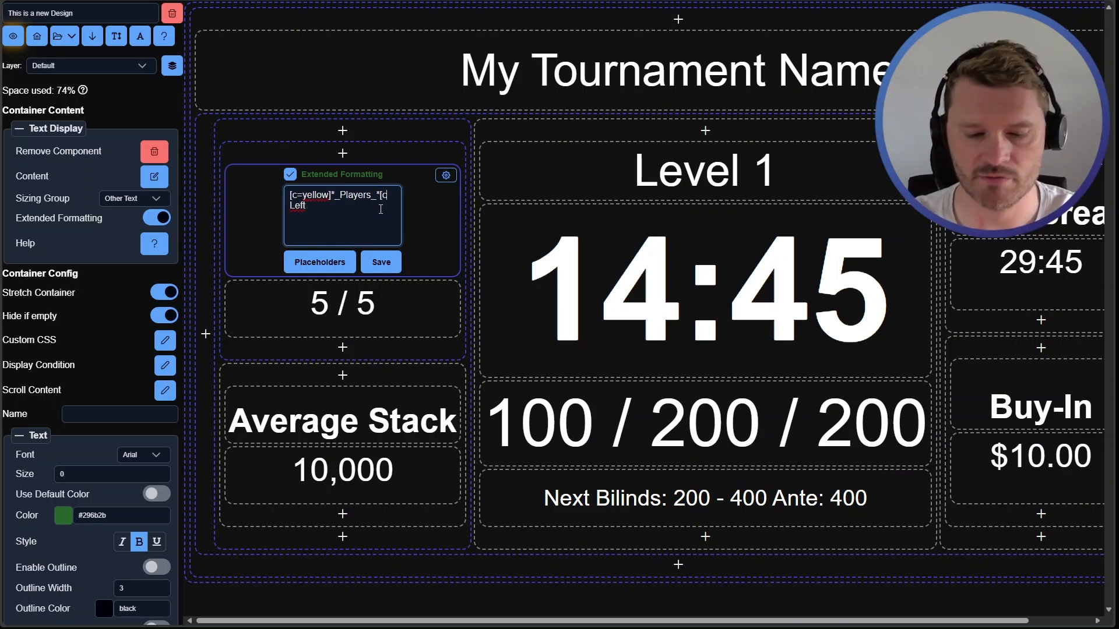
{"action": "type", "text": "c]"}
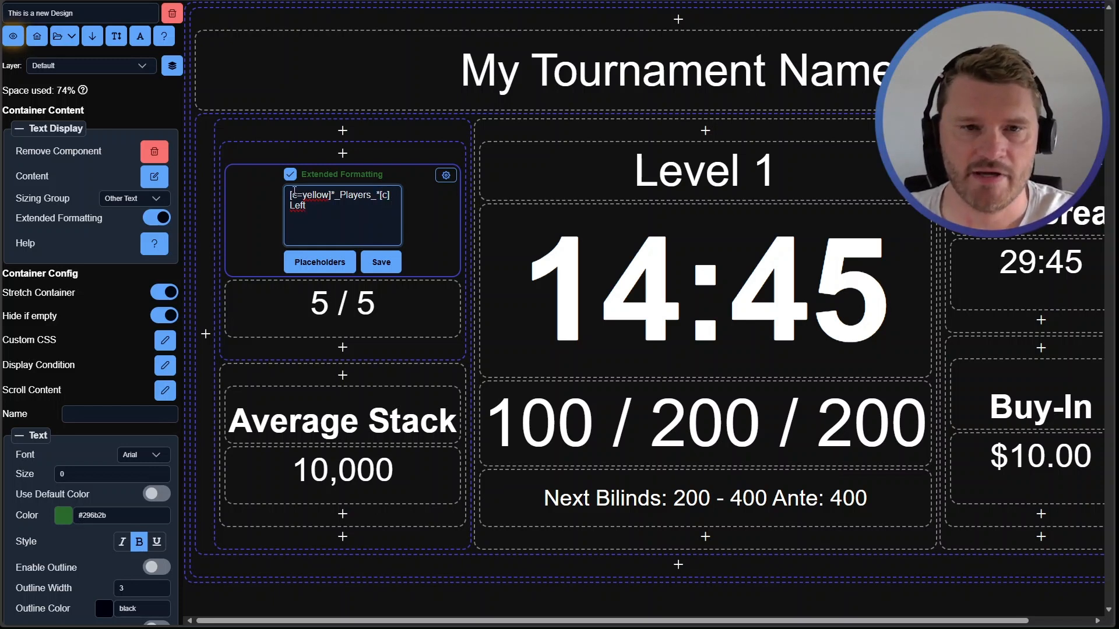
{"action": "left_click_drag", "start_coordinate": [291, 195], "coordinate": [333, 197]}
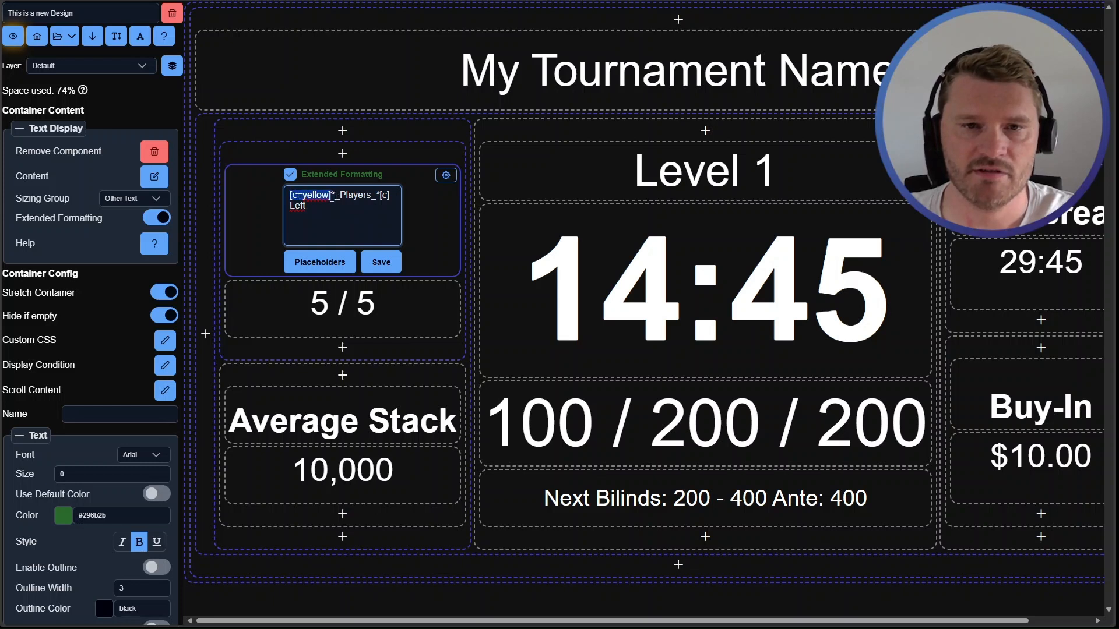
{"action": "left_click", "coordinate": [333, 200]}
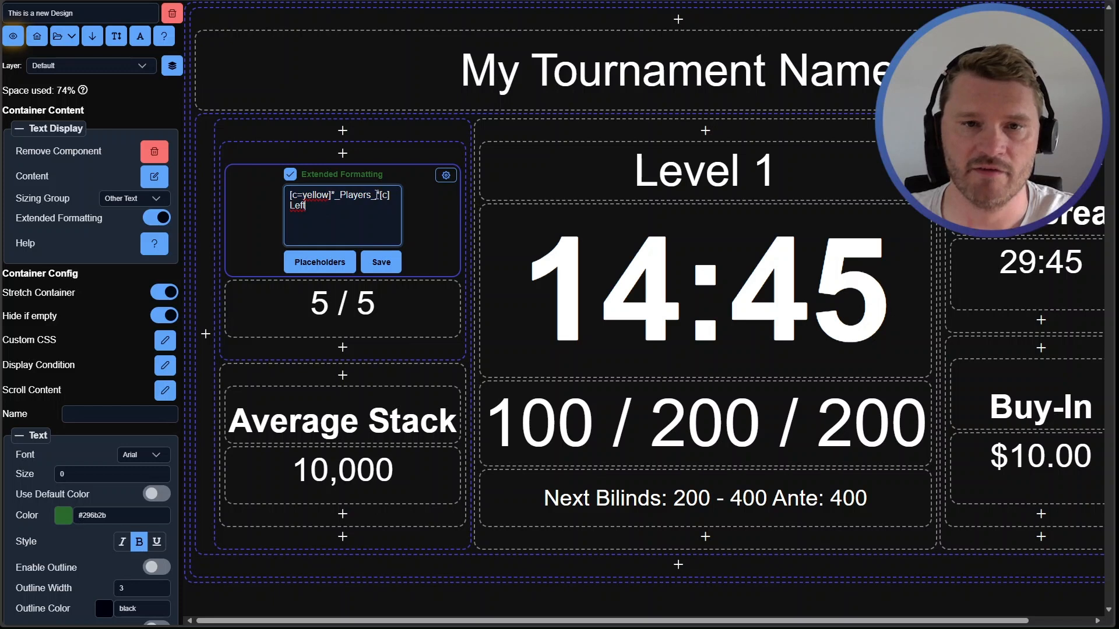
{"action": "left_click_drag", "start_coordinate": [380, 195], "coordinate": [390, 195]}
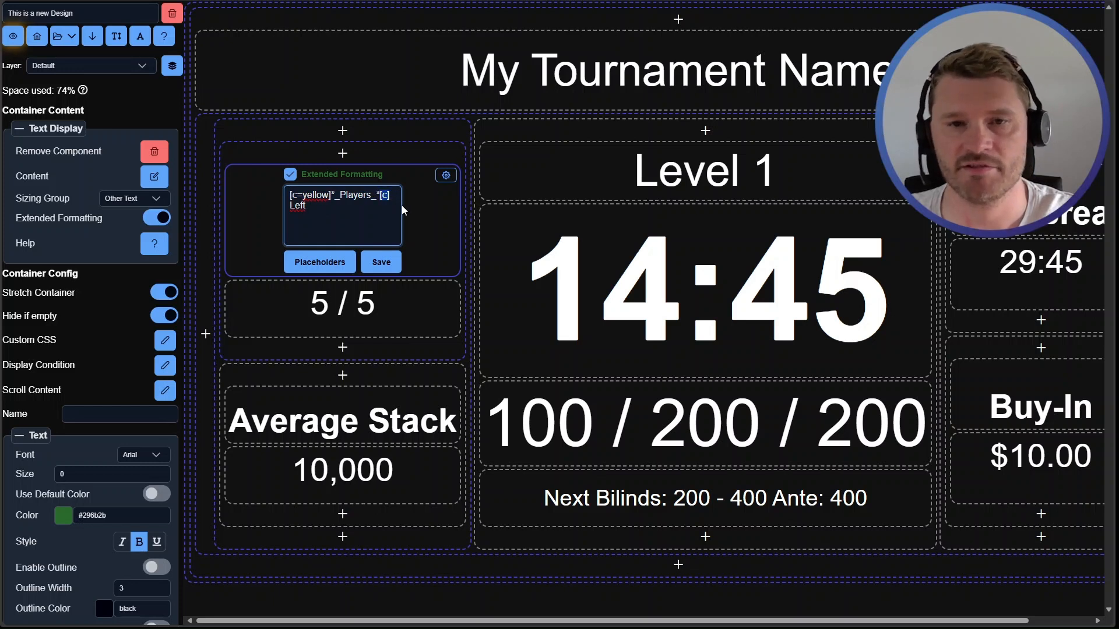
{"action": "left_click", "coordinate": [313, 195]}
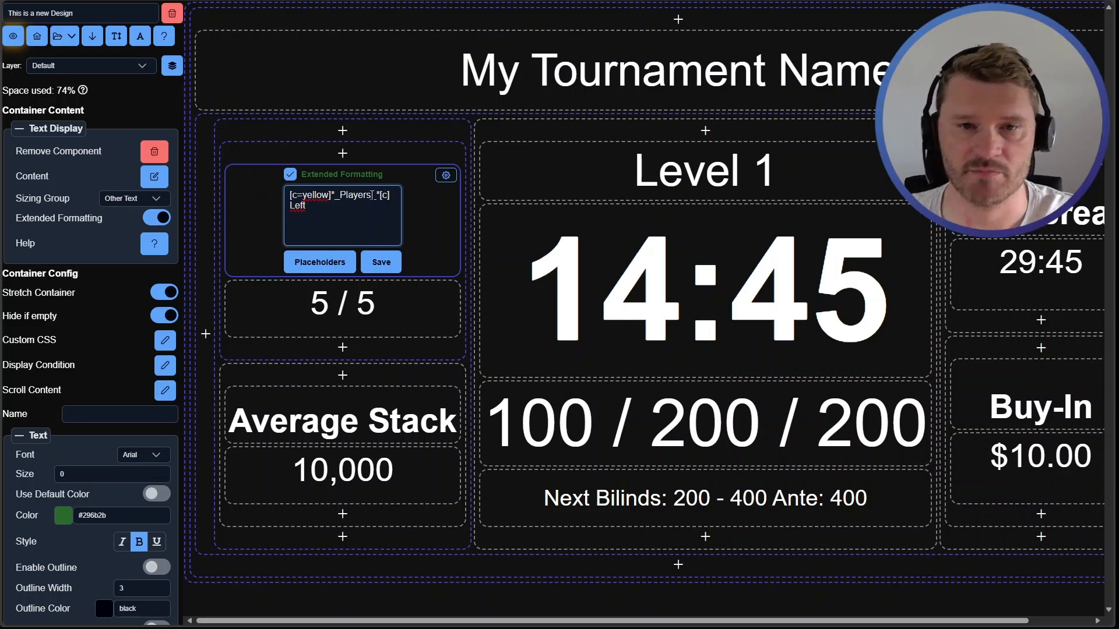
{"action": "left_click", "coordinate": [381, 263]}
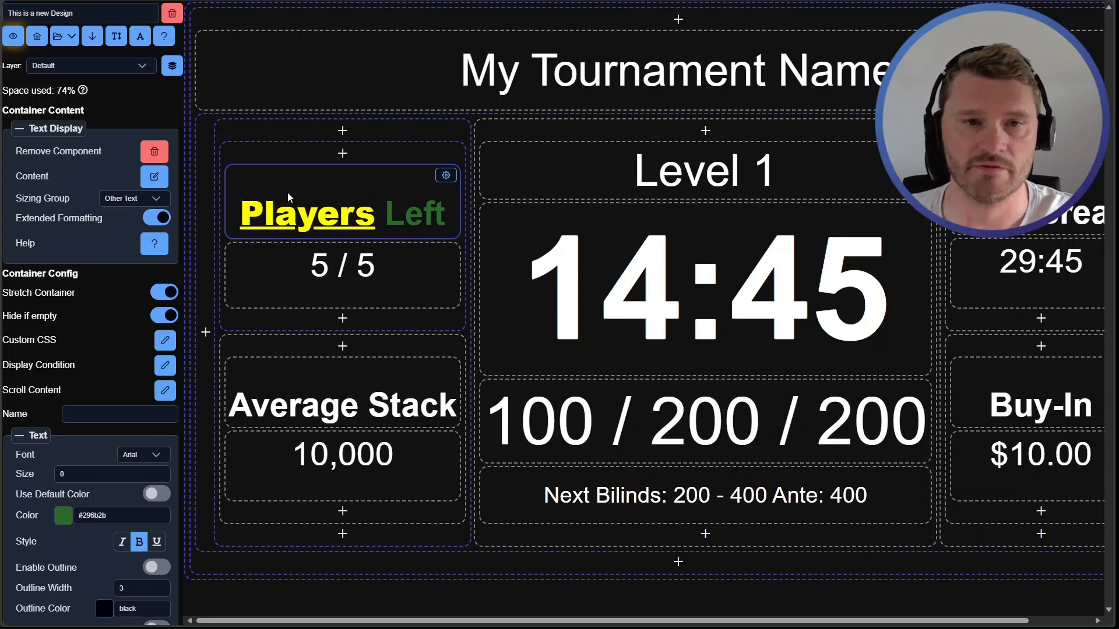
Change the heading's base text colour to teal #29636b and close the heading editor
{"action": "scroll", "coordinate": [80, 460], "scroll_direction": "down", "scroll_amount": 2}
{"action": "left_click", "coordinate": [63, 400]}
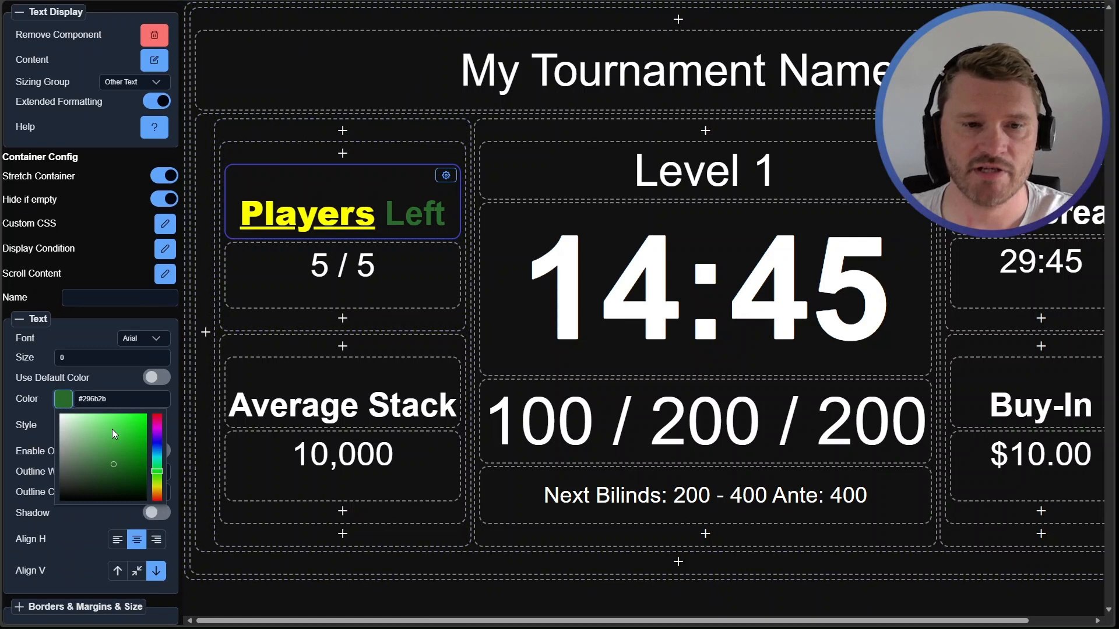
{"action": "mouse_move", "coordinate": [152, 449]}
{"action": "left_mouse_down"}
{"action": "mouse_move", "coordinate": [157, 428]}
{"action": "mouse_move", "coordinate": [162, 488]}
{"action": "mouse_move", "coordinate": [161, 460]}
{"action": "left_mouse_up"}
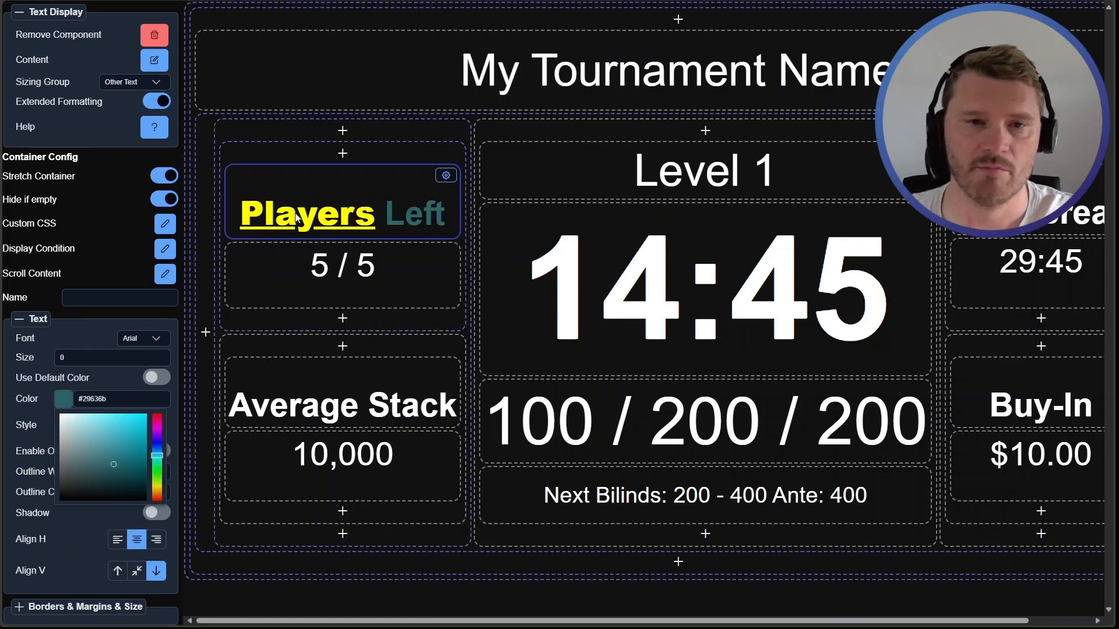
{"action": "left_click", "coordinate": [379, 219]}
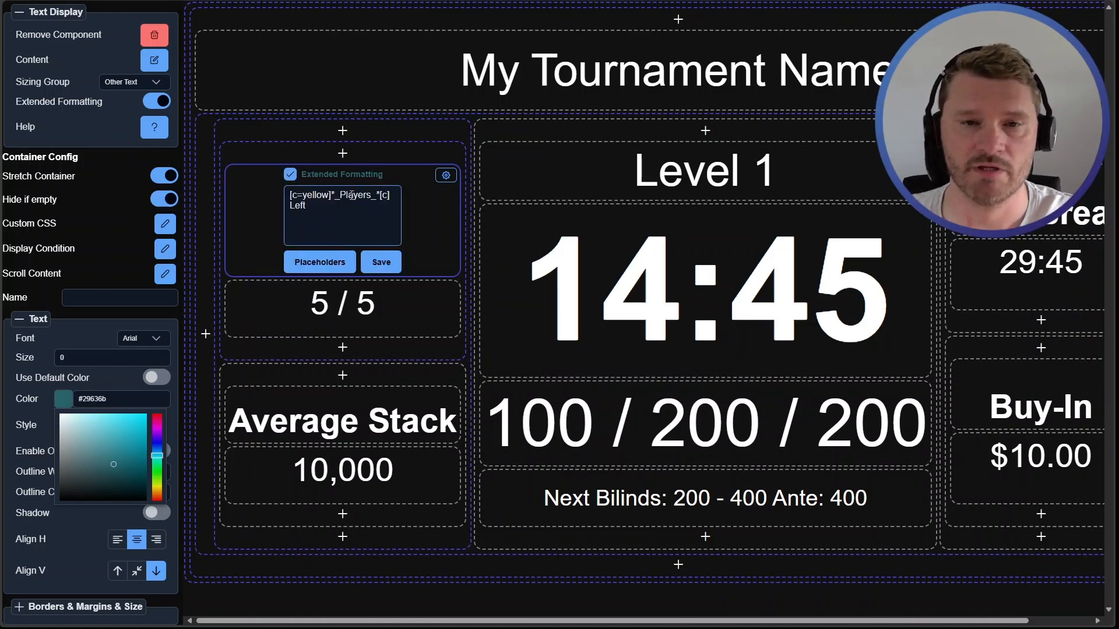
{"action": "left_click", "coordinate": [380, 262]}
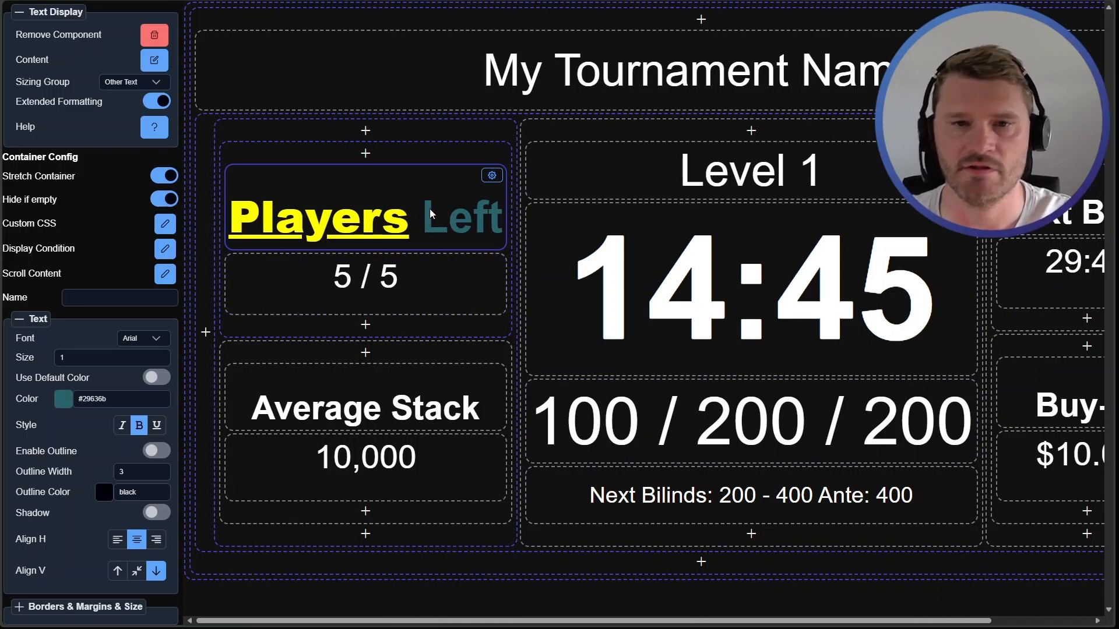
Enlarge 'Left' by wrapping it in [s=2] and [s] size tags in the heading text, and save it
{"action": "double_click", "coordinate": [457, 223]}
{"action": "left_click", "coordinate": [346, 235]}
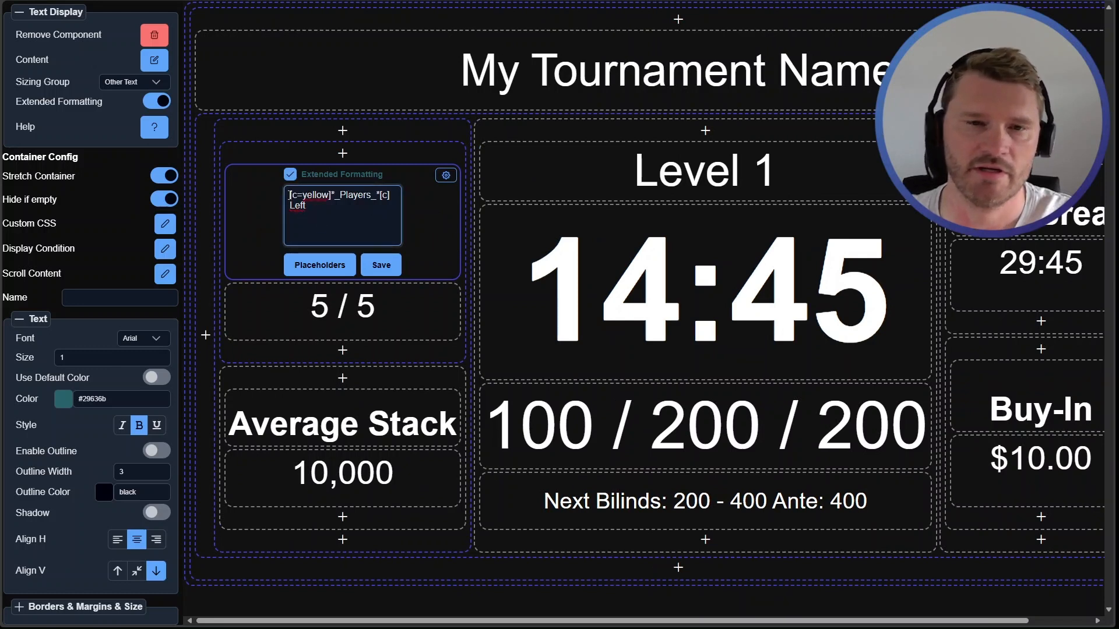
{"action": "type", "text": "["}
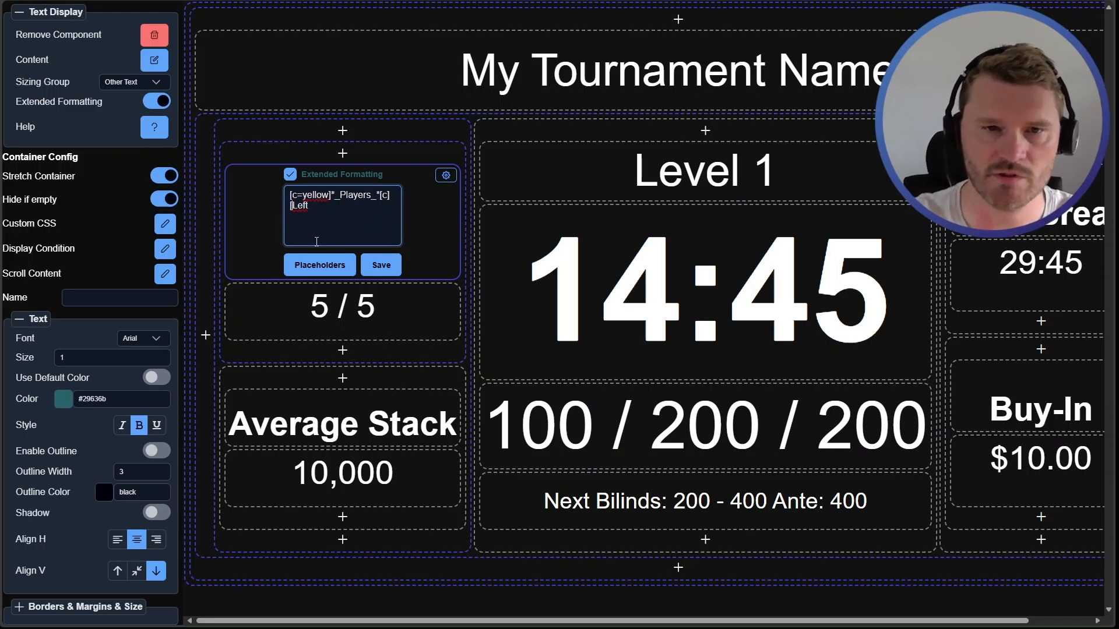
{"action": "type", "text": "s"}
{"action": "type", "text": "=2"}
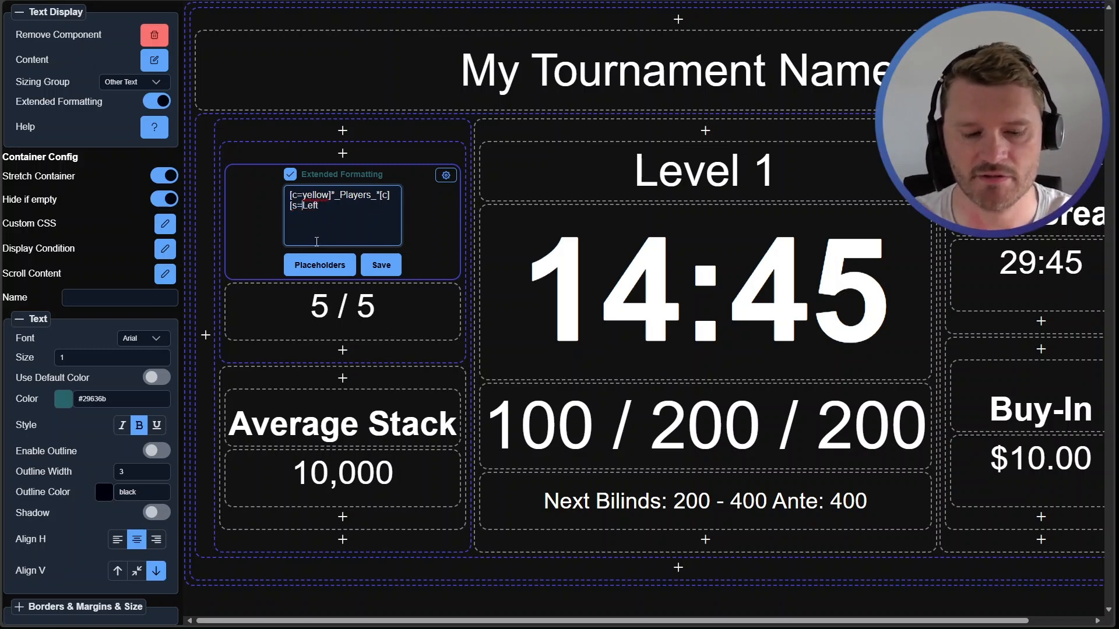
{"action": "type", "text": "]Left["}
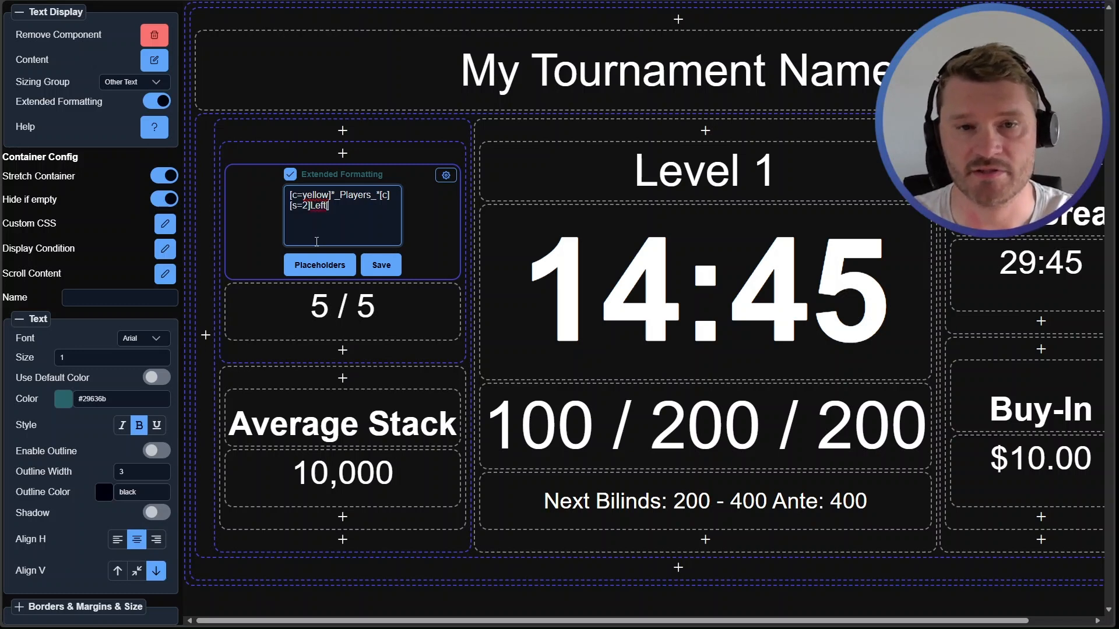
{"action": "type", "text": "s"}
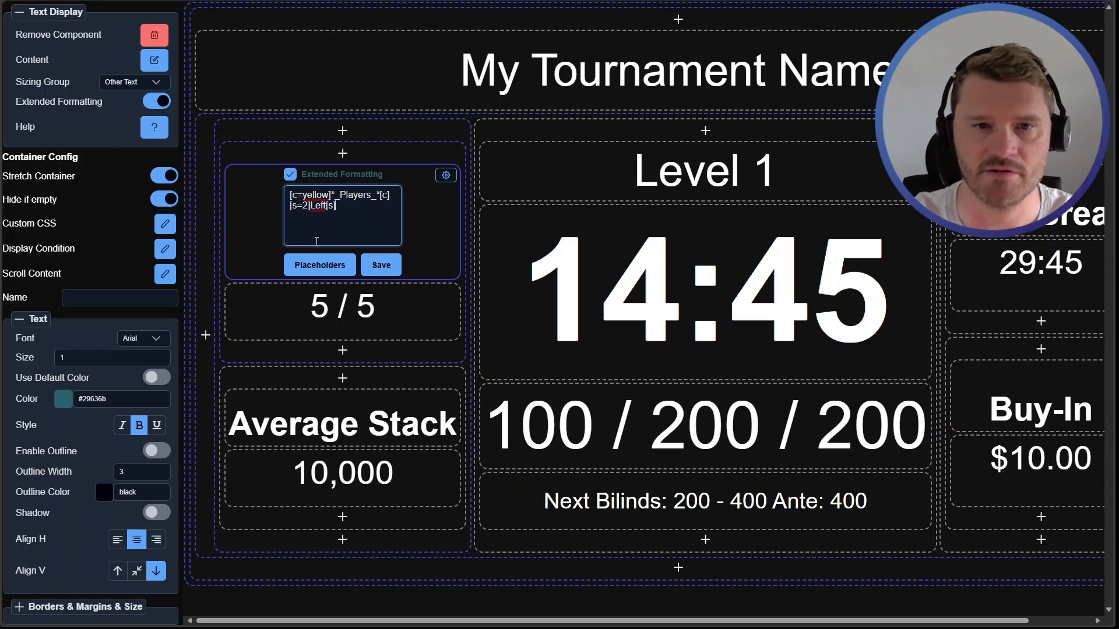
{"action": "type", "text": "]"}
{"action": "left_click_drag", "start_coordinate": [327, 206], "coordinate": [337, 208]}
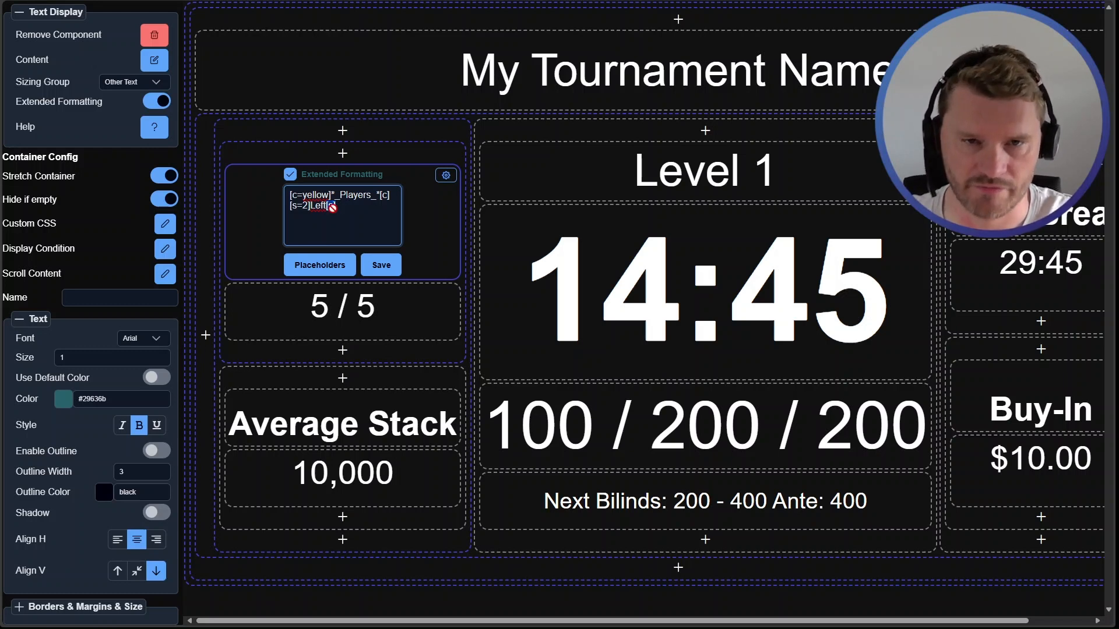
{"action": "left_click", "coordinate": [388, 272]}
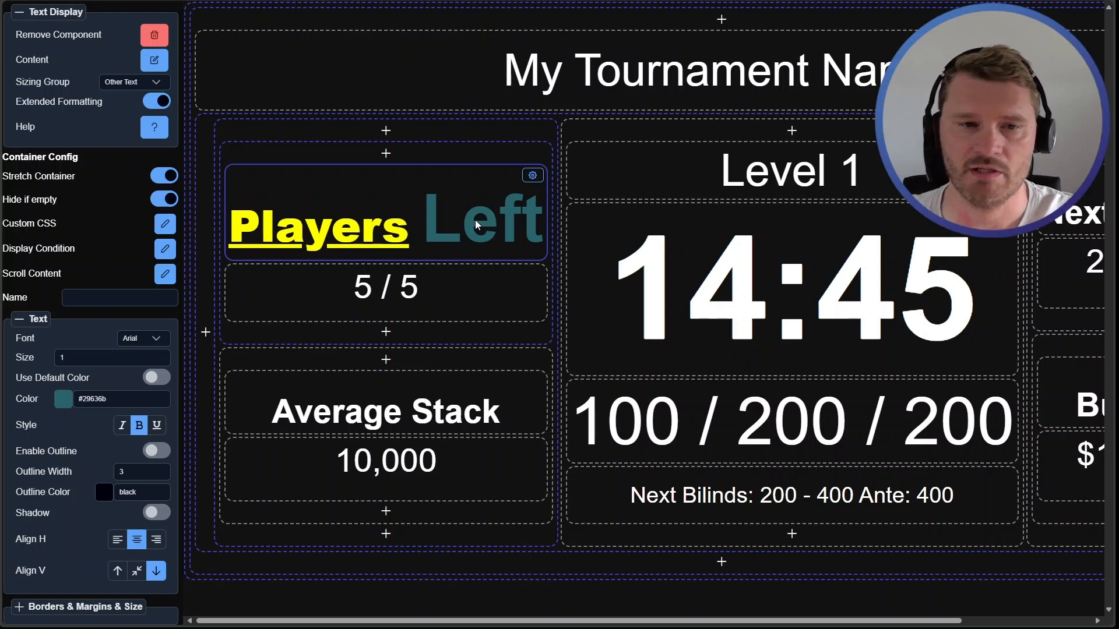
Reopen the heading text to review the size tag, then save it unchanged
{"action": "left_click", "coordinate": [420, 214]}
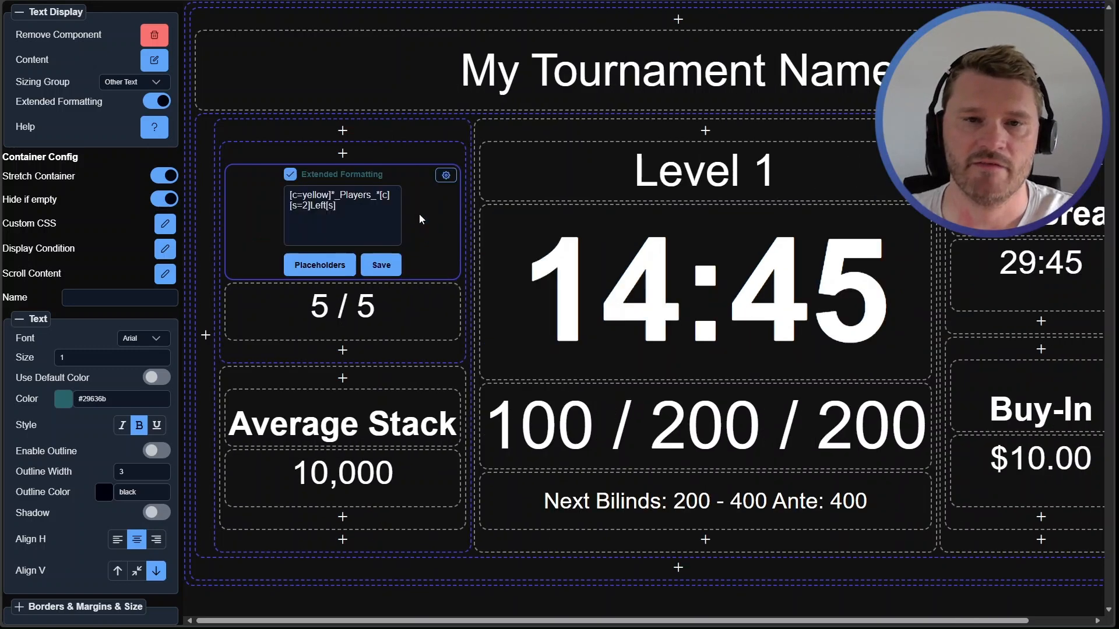
{"action": "double_click", "coordinate": [321, 206]}
{"action": "double_click", "coordinate": [305, 205]}
{"action": "left_click", "coordinate": [339, 209]}
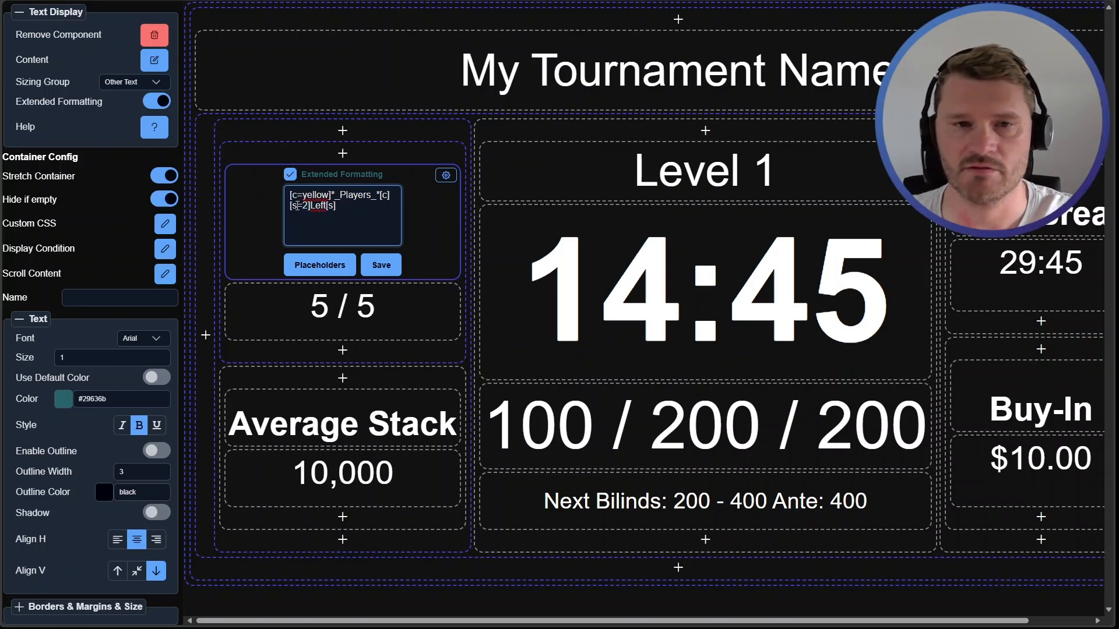
{"action": "left_click", "coordinate": [381, 265]}
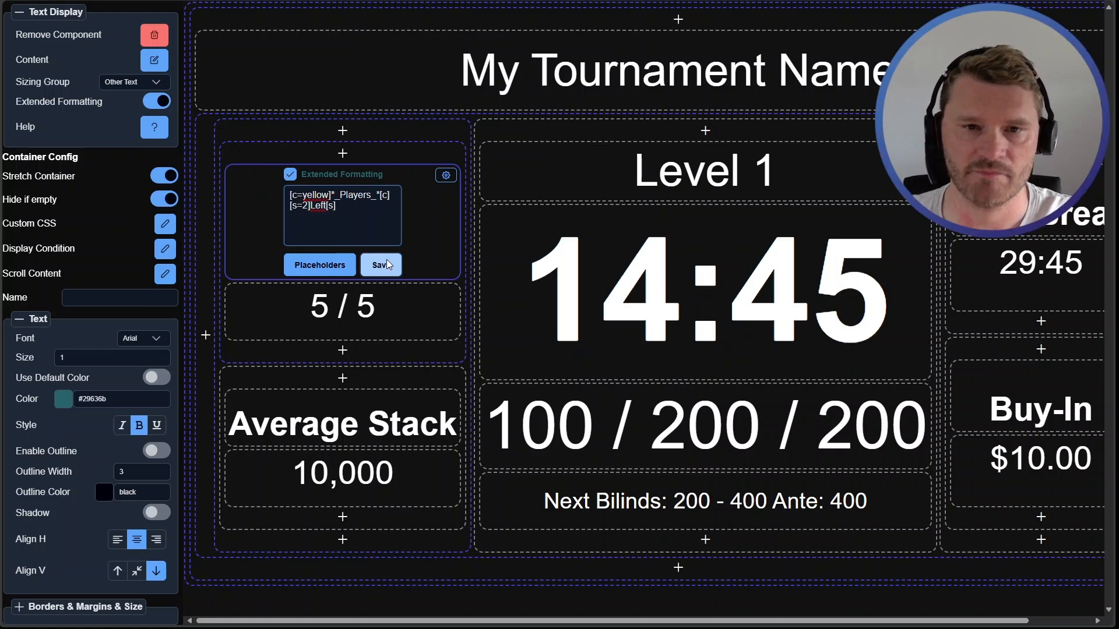
Step the heading's text size up to 7 and back down to 0
{"action": "left_click", "coordinate": [161, 355]}
{"action": "left_click", "coordinate": [161, 355]}
{"action": "left_click", "coordinate": [161, 354]}
{"action": "left_click", "coordinate": [161, 355]}
{"action": "left_click", "coordinate": [160, 355]}
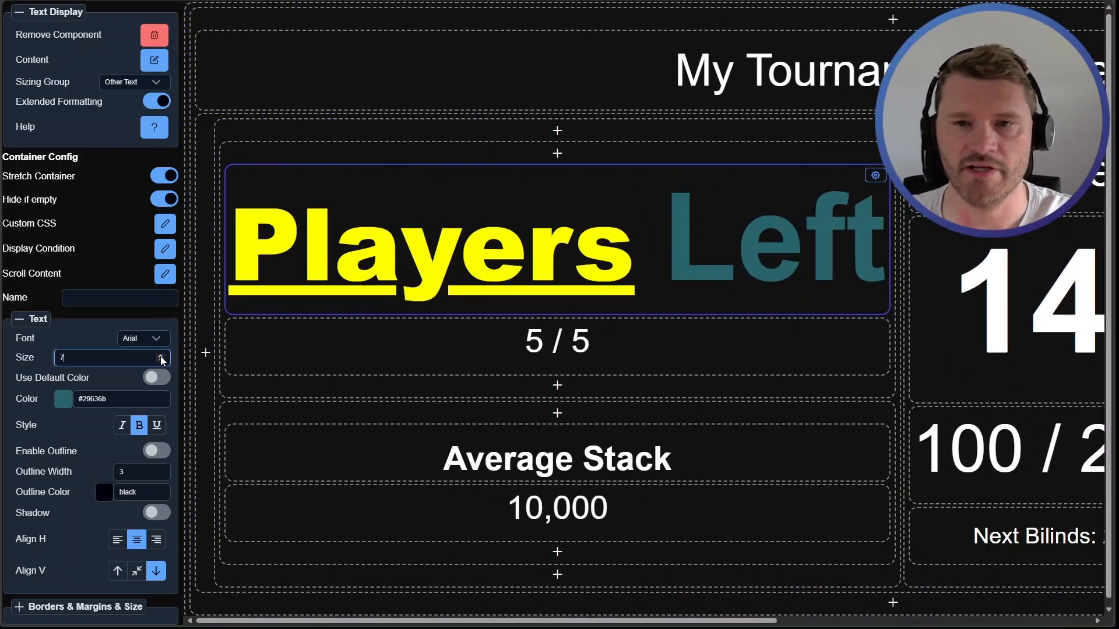
{"action": "left_click", "coordinate": [161, 355]}
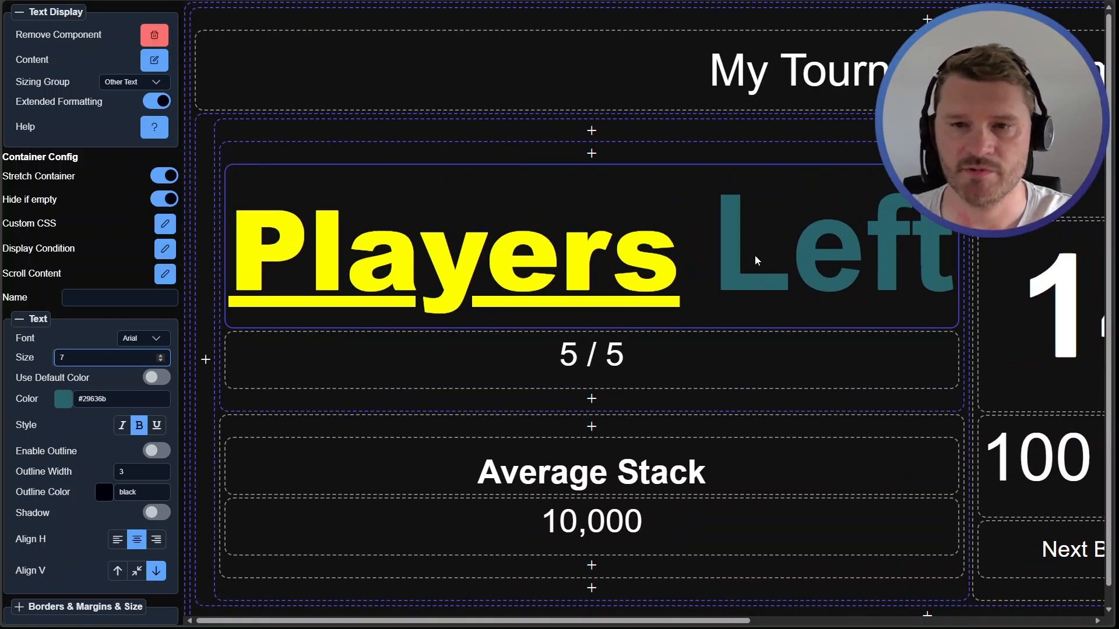
{"action": "left_click", "coordinate": [161, 360]}
{"action": "left_click", "coordinate": [161, 361]}
{"action": "left_click", "coordinate": [162, 361]}
{"action": "left_click", "coordinate": [162, 361]}
{"action": "left_click", "coordinate": [161, 360]}
{"action": "left_click", "coordinate": [161, 361]}
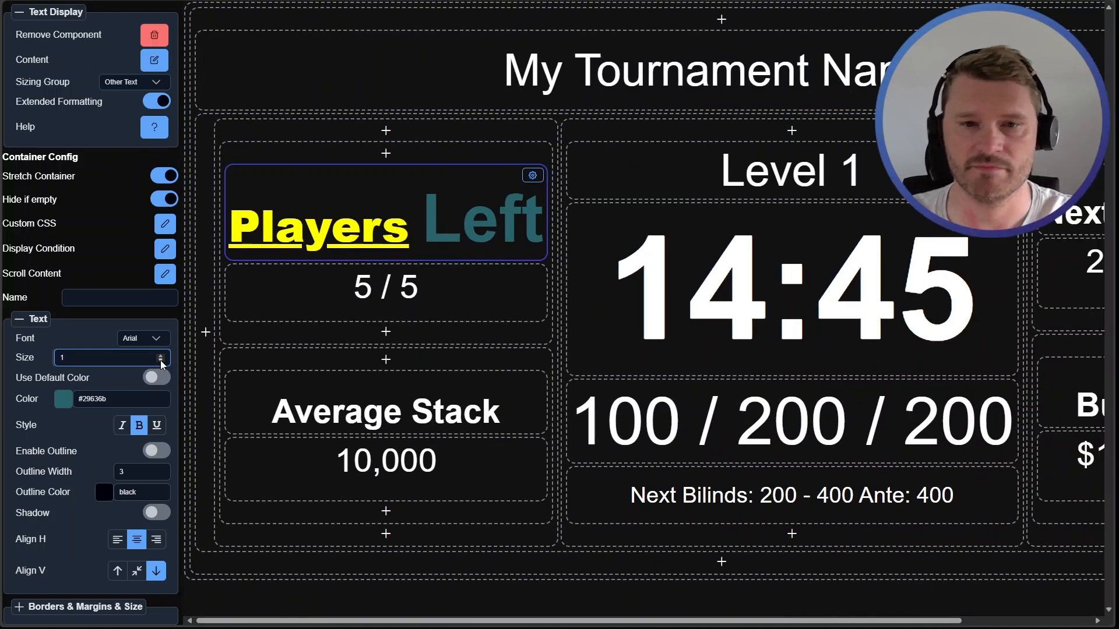
{"action": "left_click", "coordinate": [162, 361]}
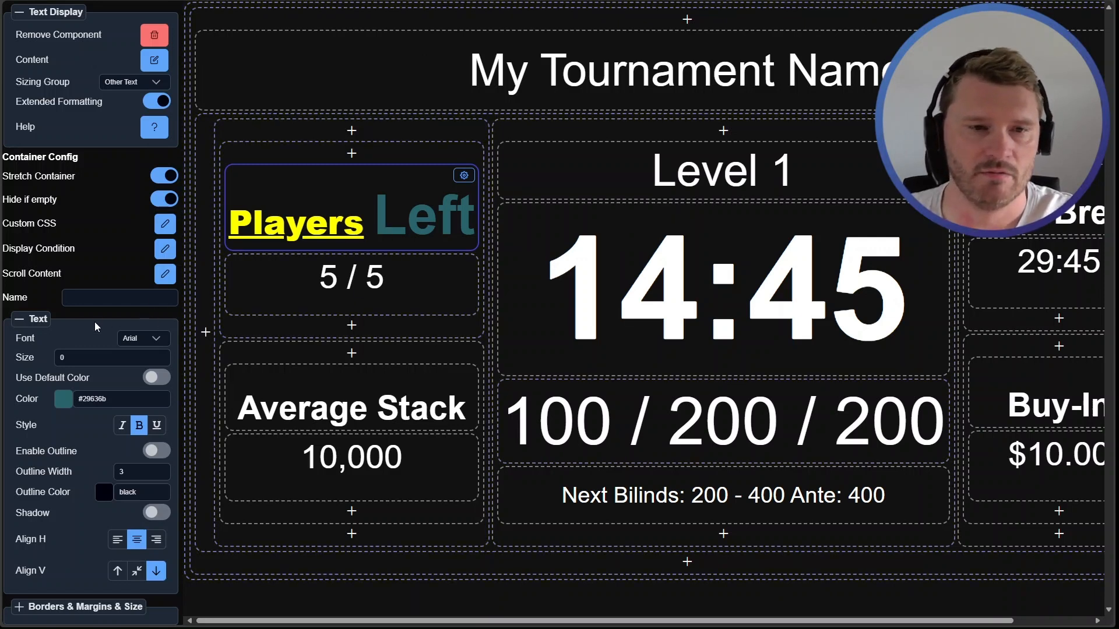
Open the heading's font list and browse the available fonts
{"action": "scroll", "coordinate": [95, 325], "scroll_direction": "down", "scroll_amount": 1}
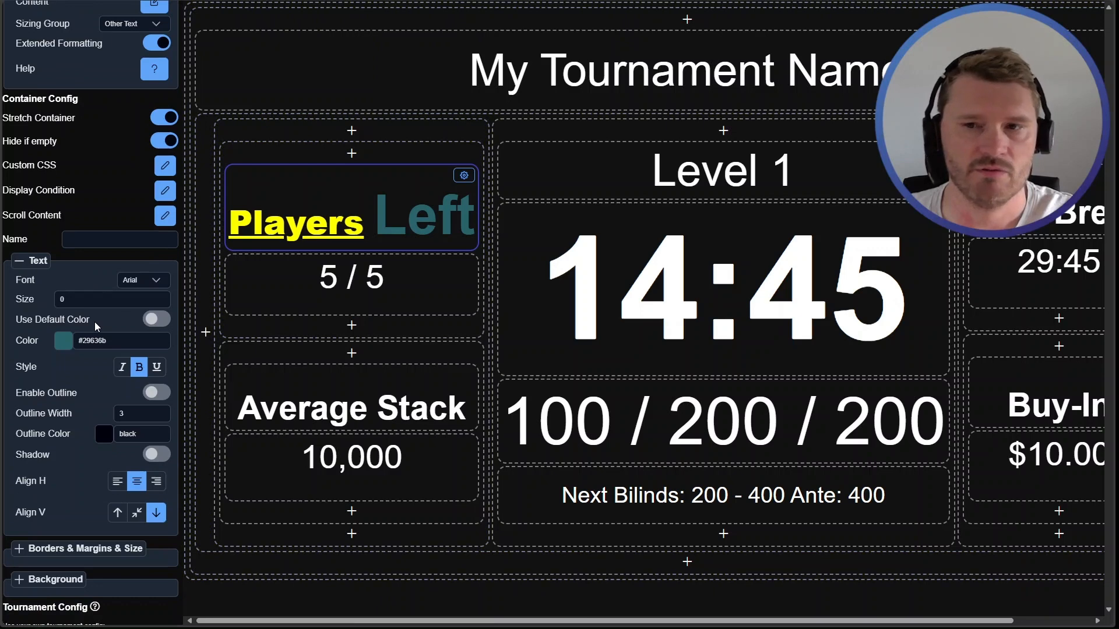
{"action": "left_click", "coordinate": [143, 280]}
{"action": "scroll", "coordinate": [159, 328], "scroll_direction": "down", "scroll_amount": 5}
{"action": "scroll", "coordinate": [175, 349], "scroll_direction": "up", "scroll_amount": 5}
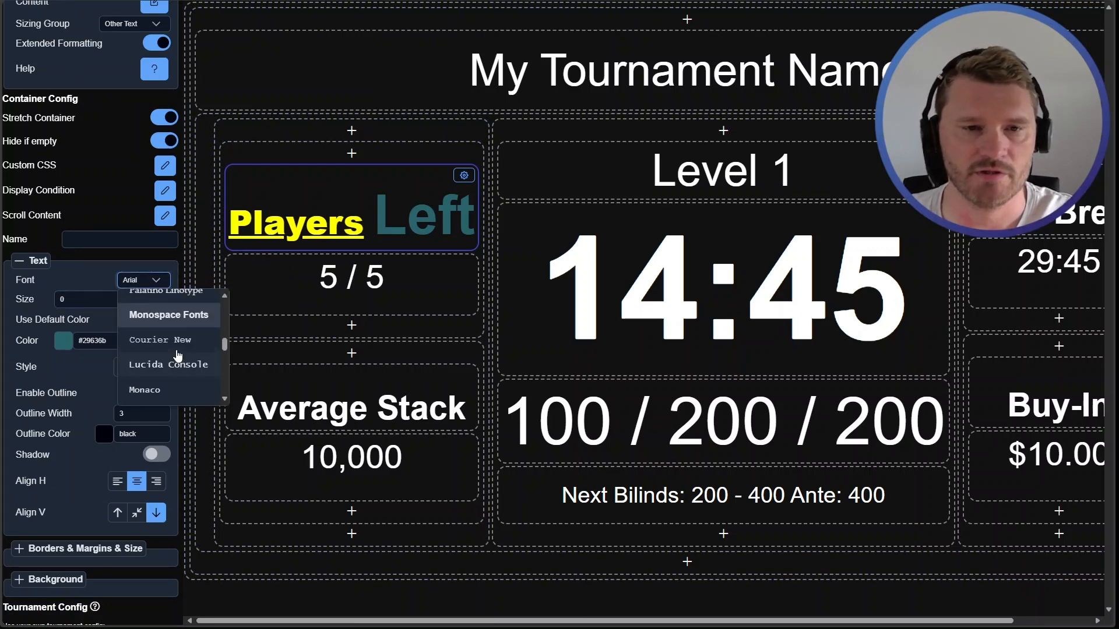
{"action": "scroll", "coordinate": [125, 90], "scroll_direction": "up", "scroll_amount": 4}
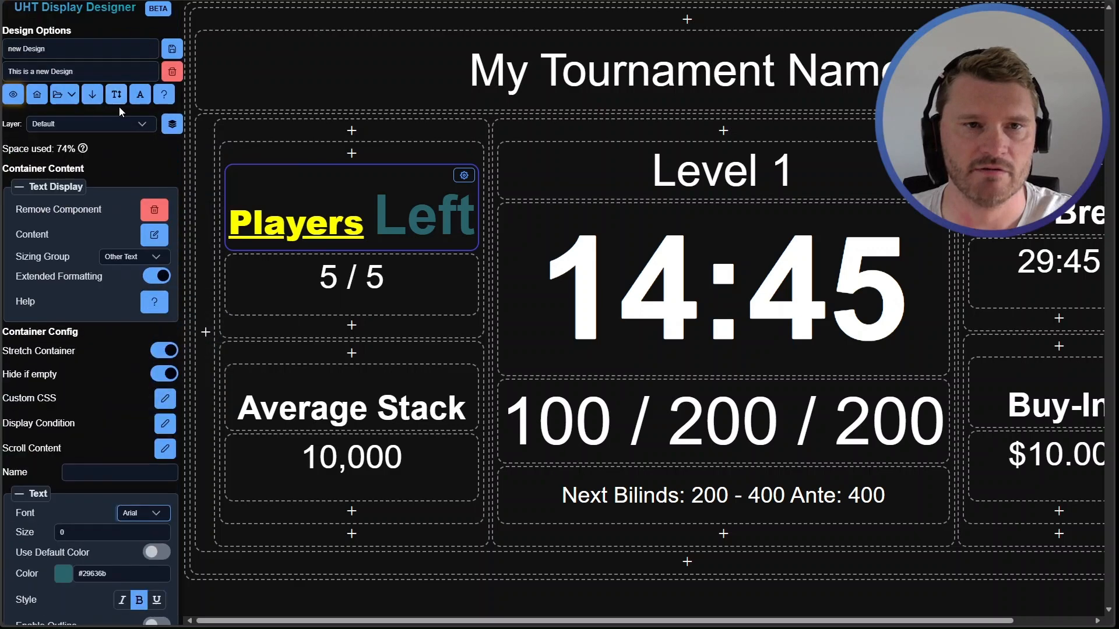
{"action": "left_click", "coordinate": [138, 95]}
{"action": "left_click", "coordinate": [603, 469]}
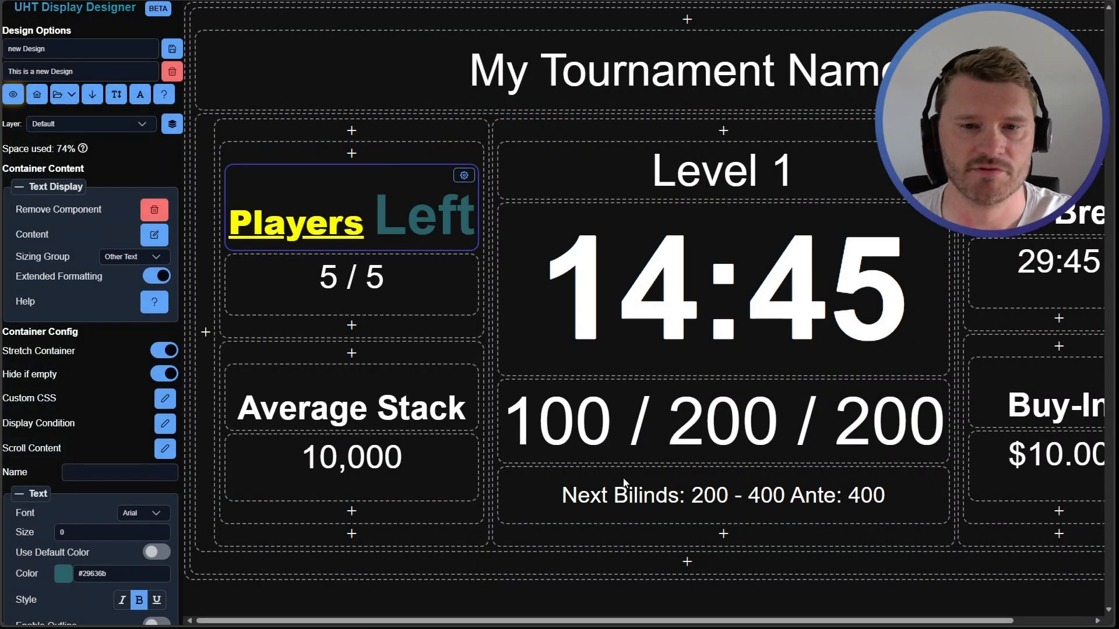
Browse the heading's font list again through the sans-serif and serif fonts, leaving Arial selected
{"action": "scroll", "coordinate": [99, 488], "scroll_direction": "down", "scroll_amount": 5}
{"action": "left_click", "coordinate": [143, 222]}
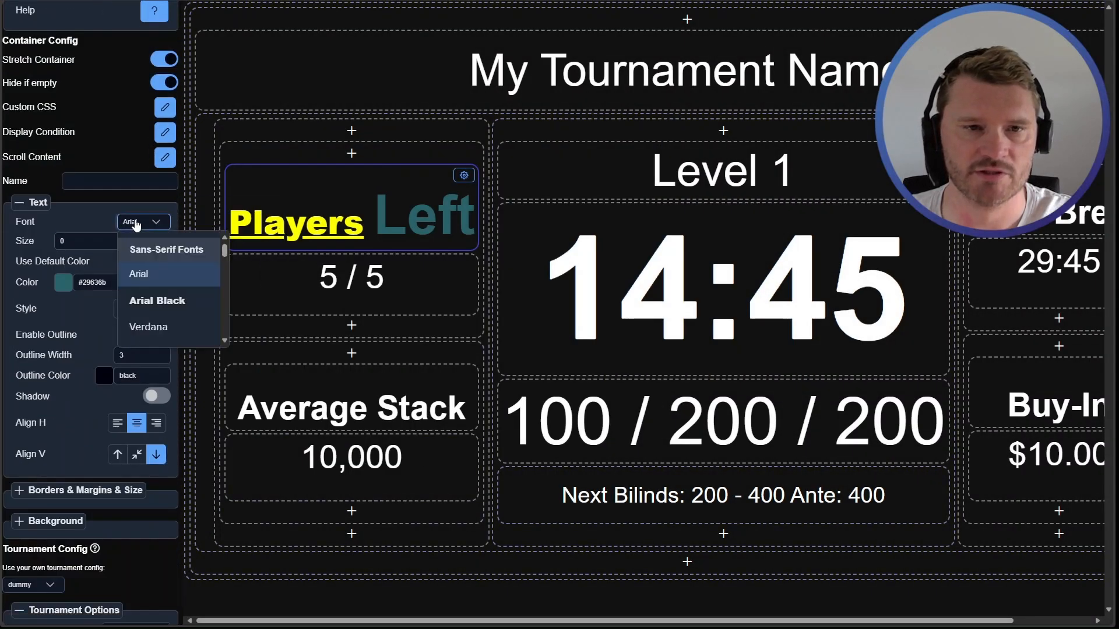
{"action": "scroll", "coordinate": [187, 285], "scroll_direction": "down", "scroll_amount": 4}
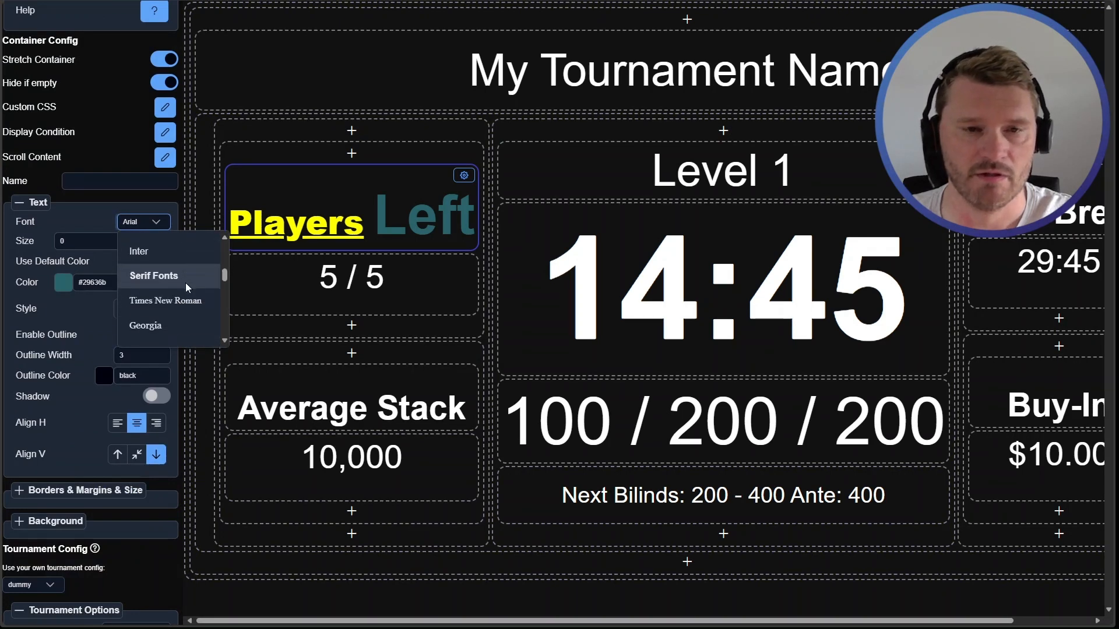
{"action": "scroll", "coordinate": [192, 281], "scroll_direction": "up", "scroll_amount": 3}
{"action": "scroll", "coordinate": [194, 291], "scroll_direction": "down", "scroll_amount": 1}
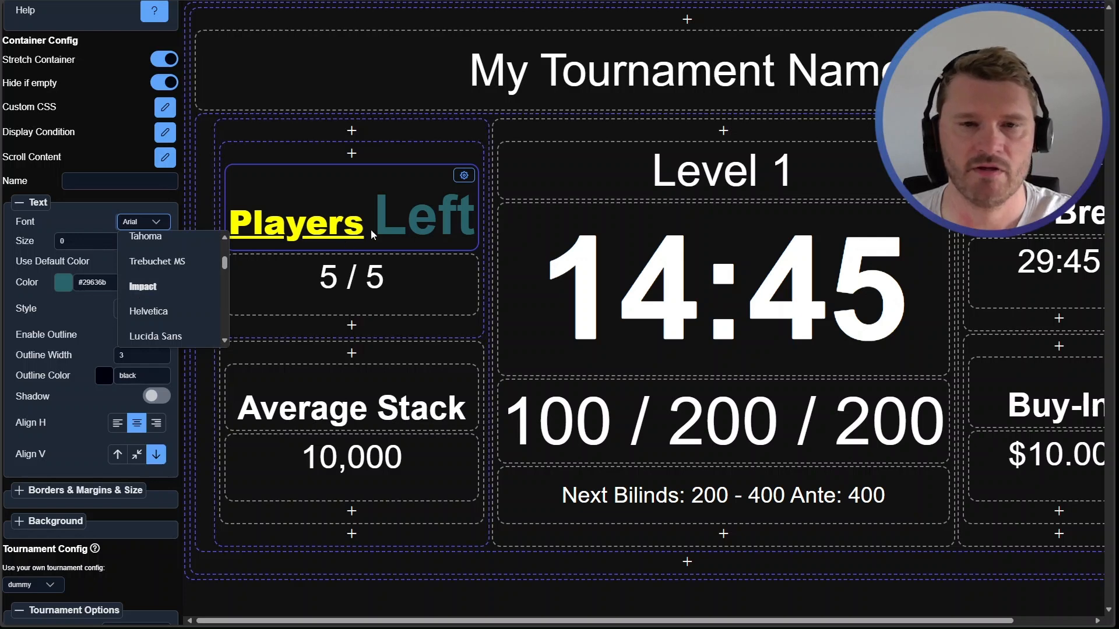
{"action": "left_click", "coordinate": [138, 225]}
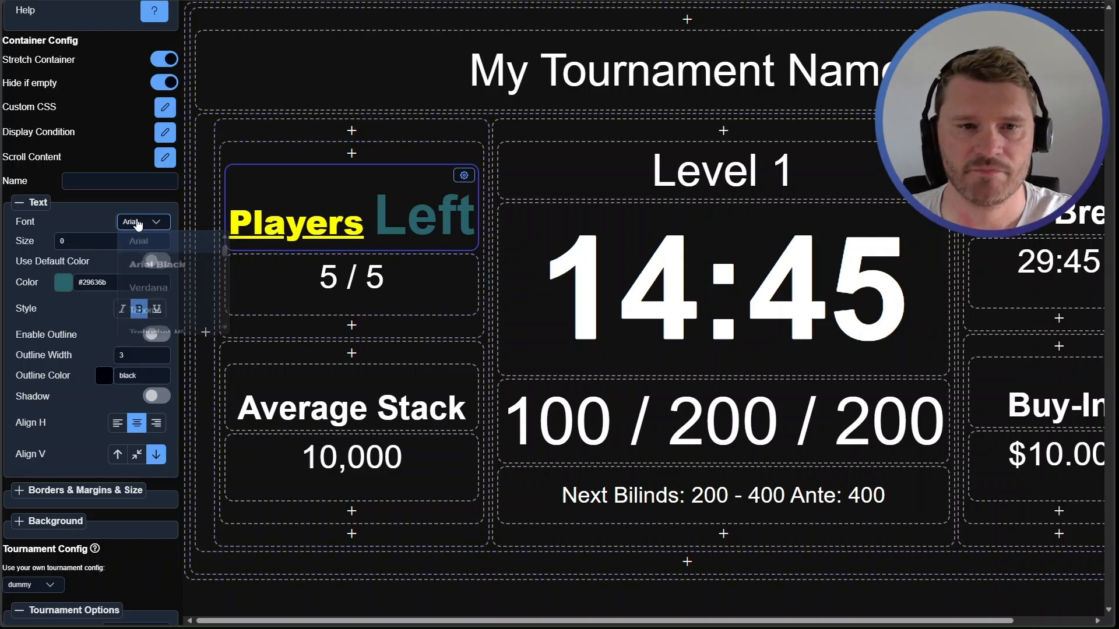
Set 'Players' in Impact by wrapping it in [f=Impact] and [f] tags in the heading text, and save it
{"action": "double_click", "coordinate": [367, 218]}
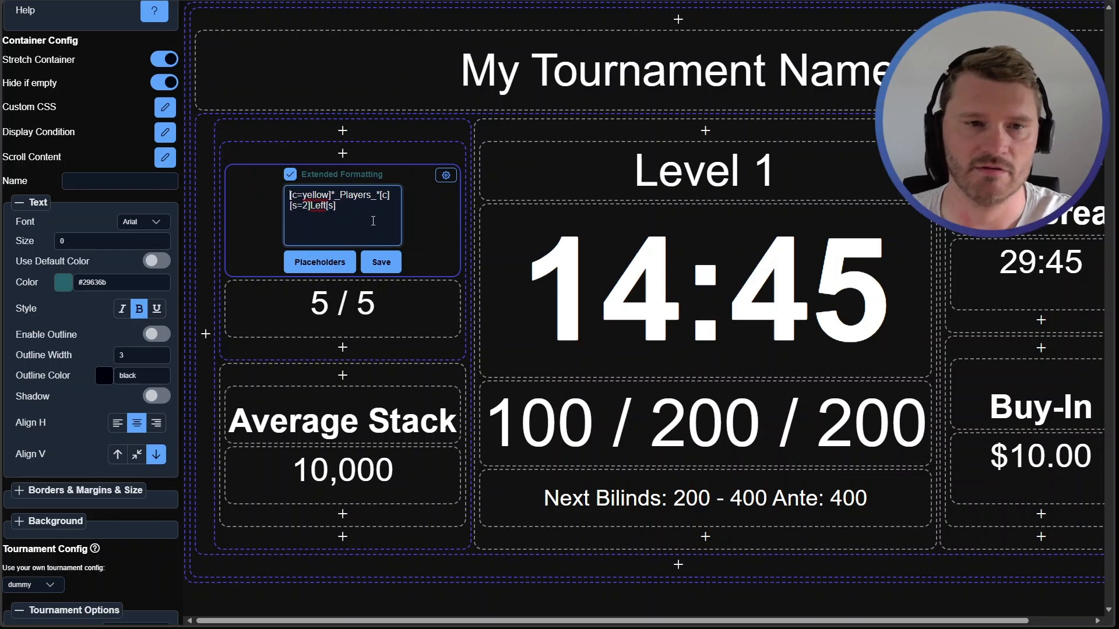
{"action": "type", "text": "["}
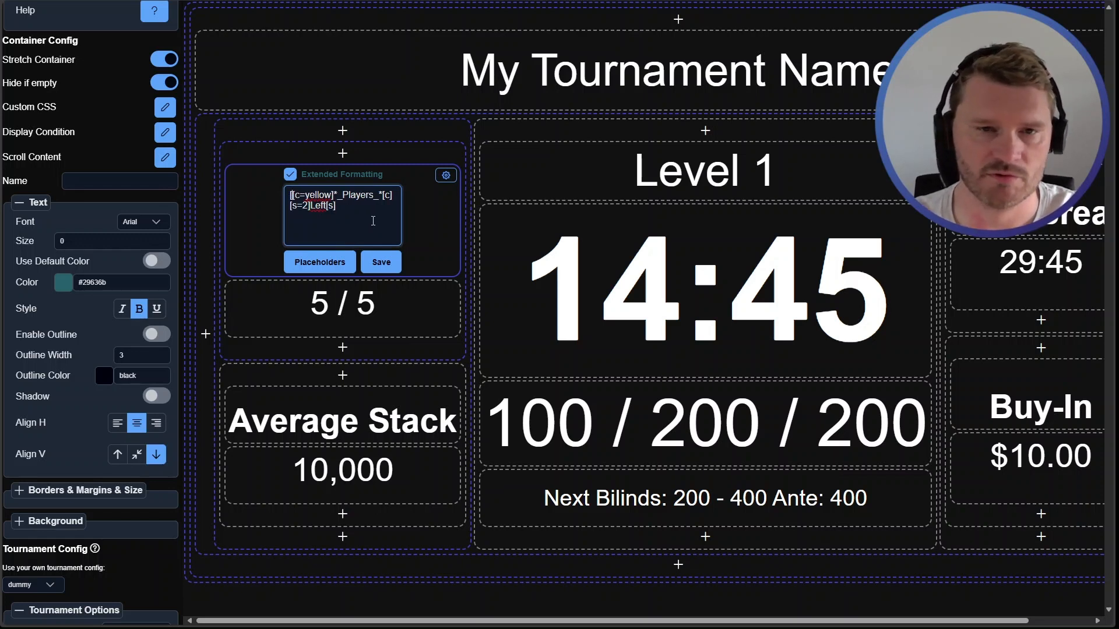
{"action": "type", "text": "f=Impact"}
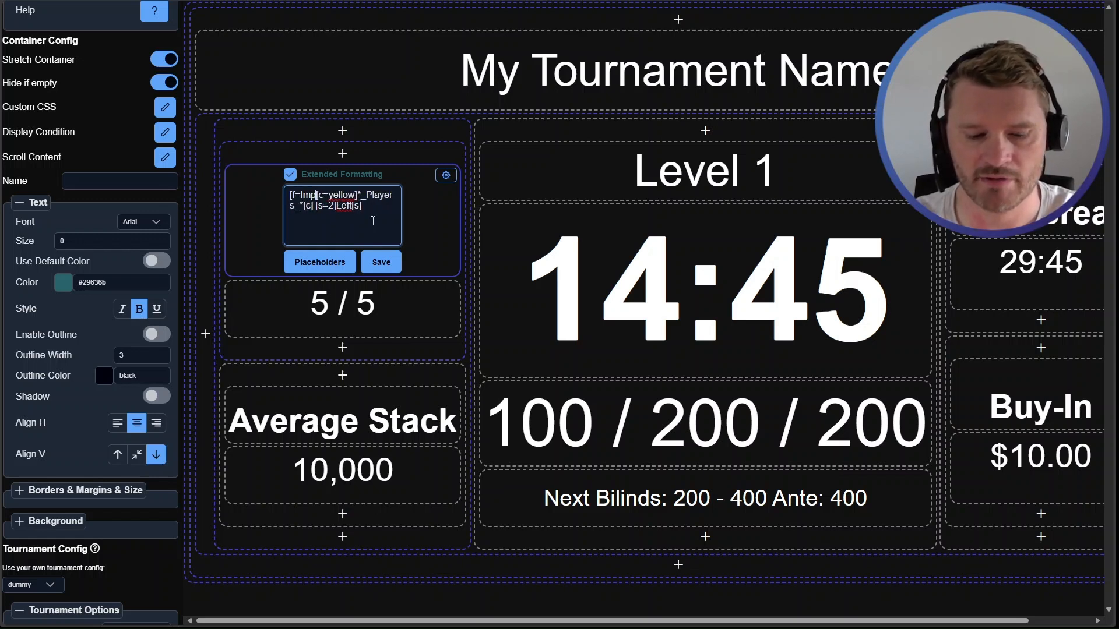
{"action": "type", "text": "]"}
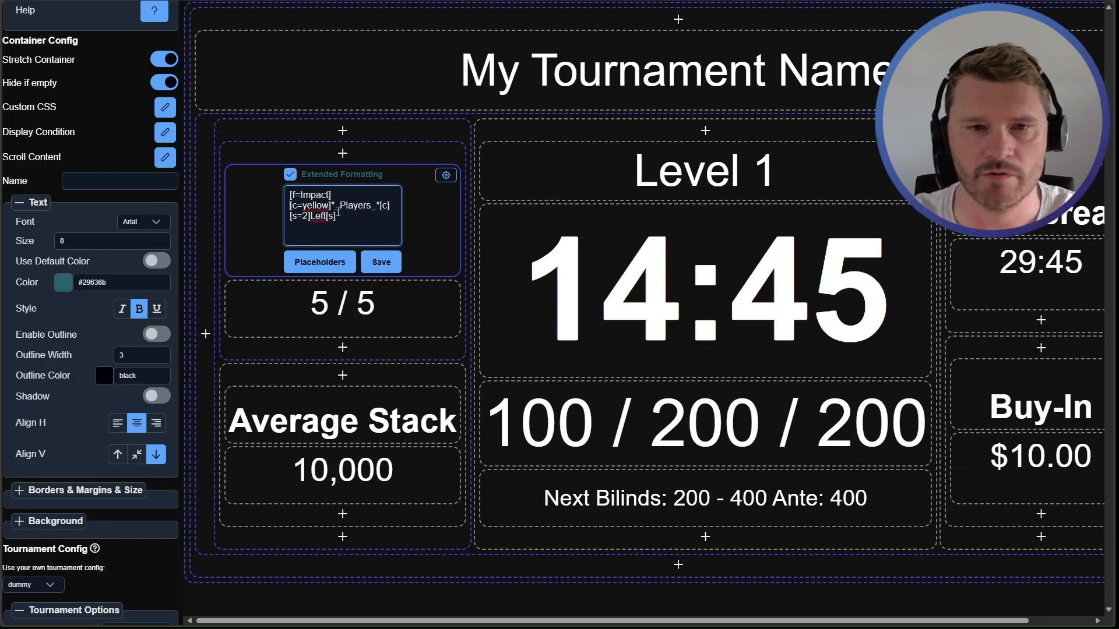
{"action": "left_click", "coordinate": [400, 205]}
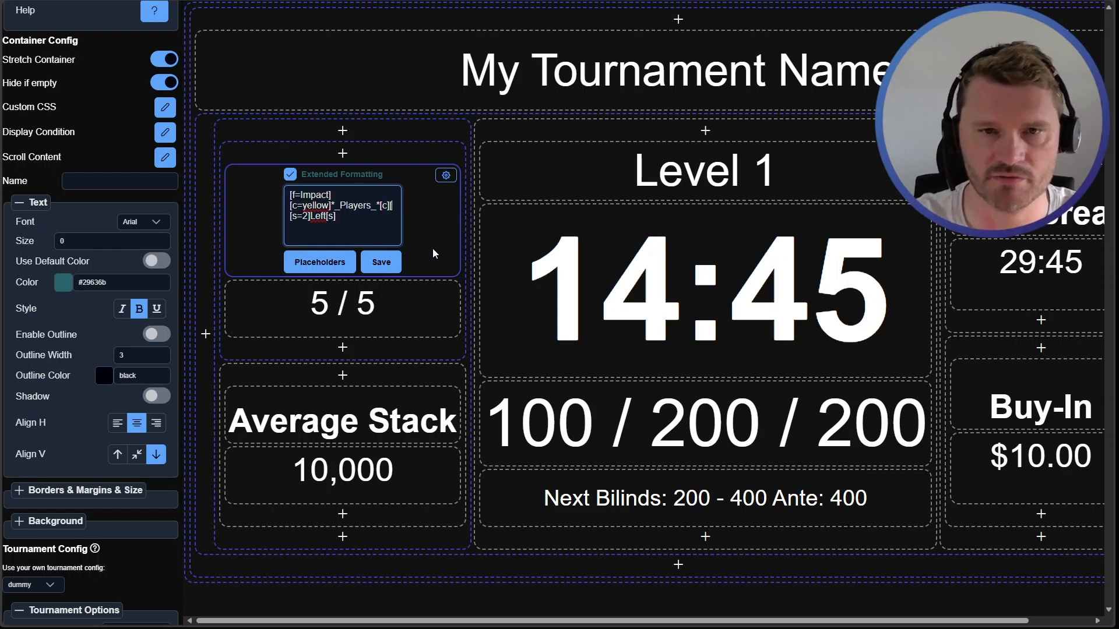
{"action": "type", "text": "[f]"}
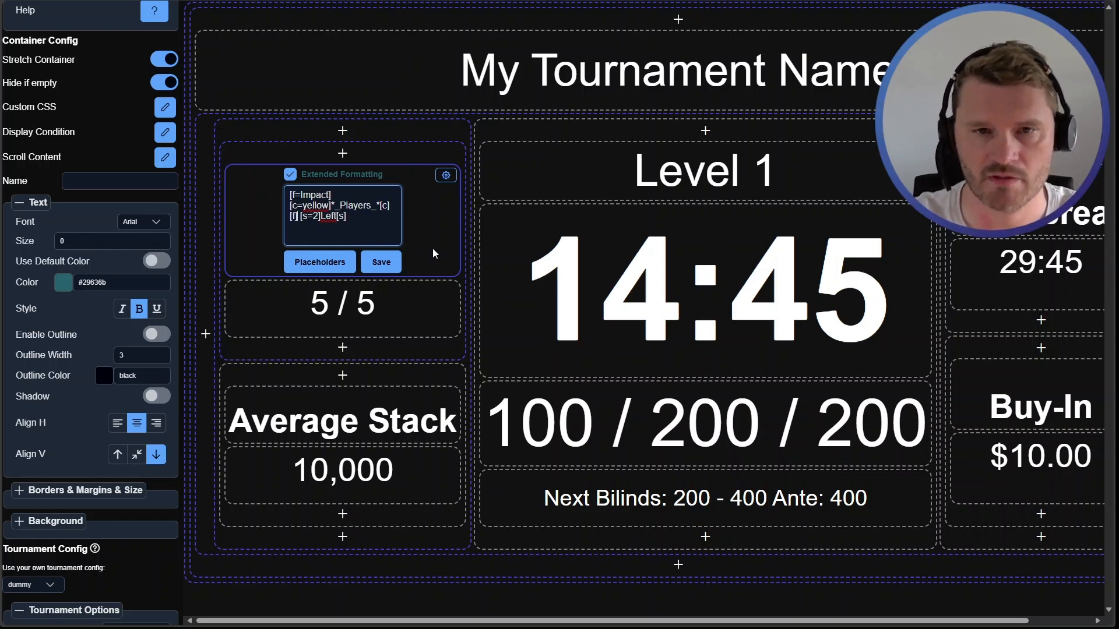
{"action": "left_click", "coordinate": [384, 265]}
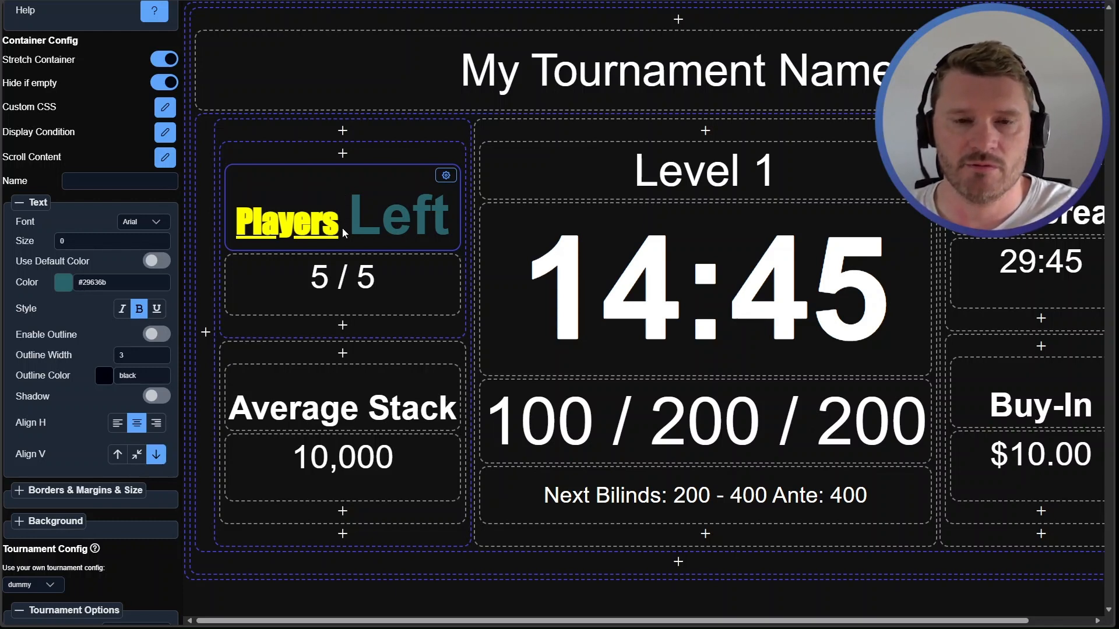
Delete the current design and start over from the default tournament template
{"action": "scroll", "coordinate": [125, 347], "scroll_direction": "up", "scroll_amount": 5}
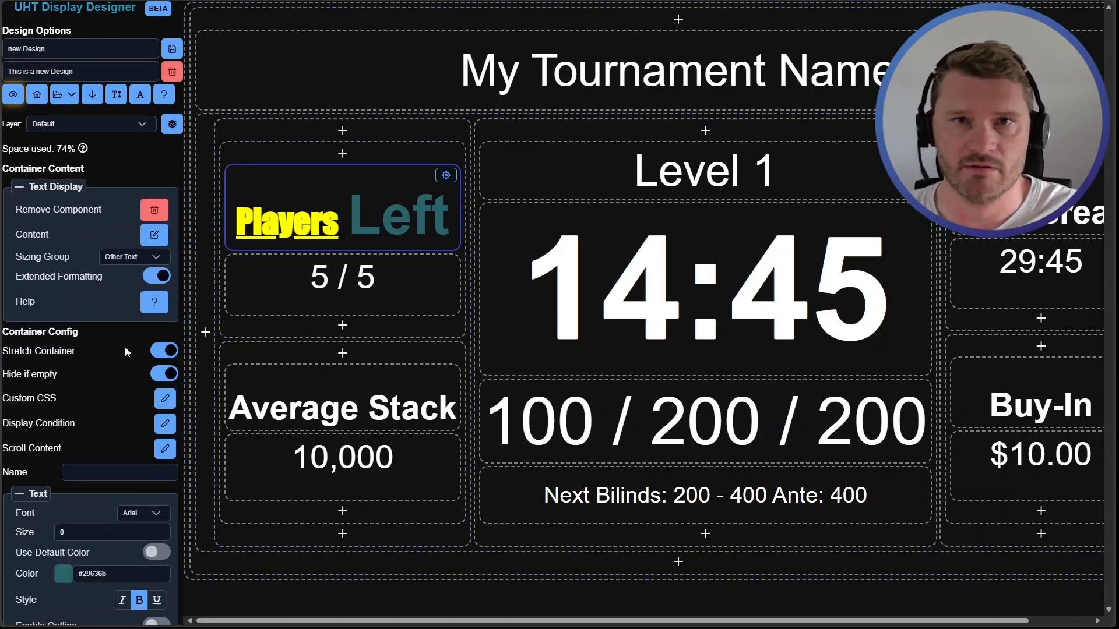
{"action": "left_click", "coordinate": [173, 72]}
{"action": "left_click", "coordinate": [458, 106]}
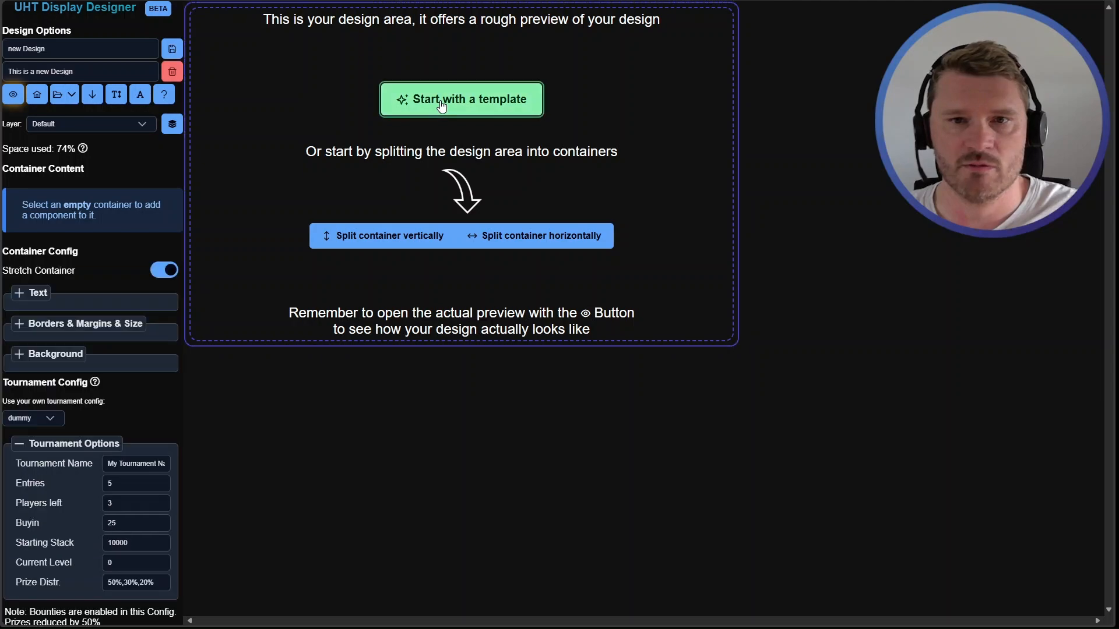
{"action": "left_click", "coordinate": [460, 413]}
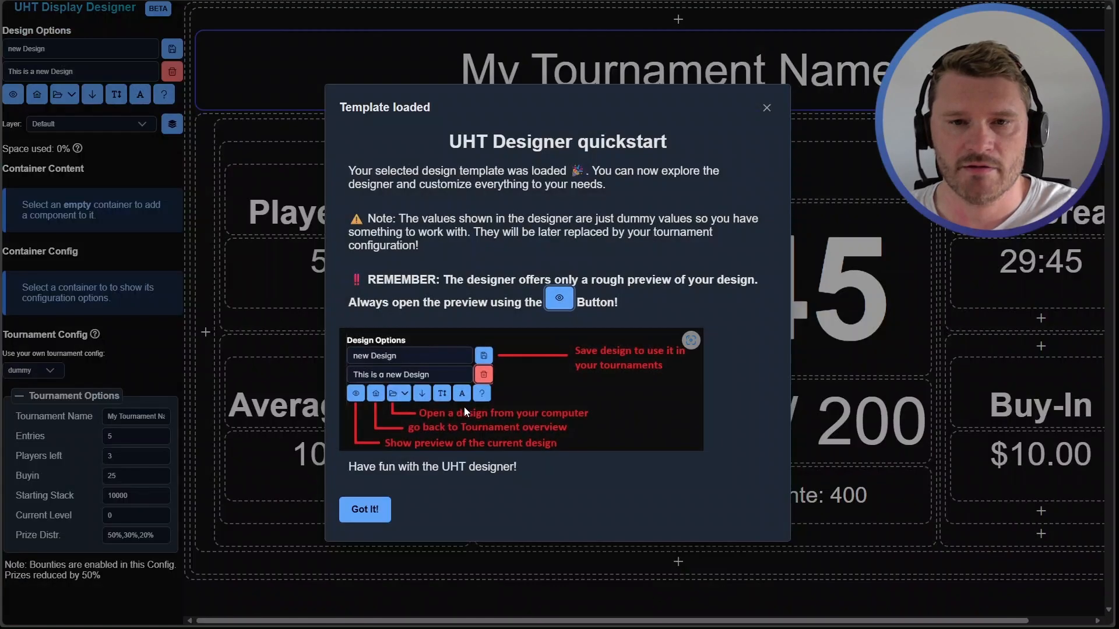
{"action": "left_click", "coordinate": [365, 509]}
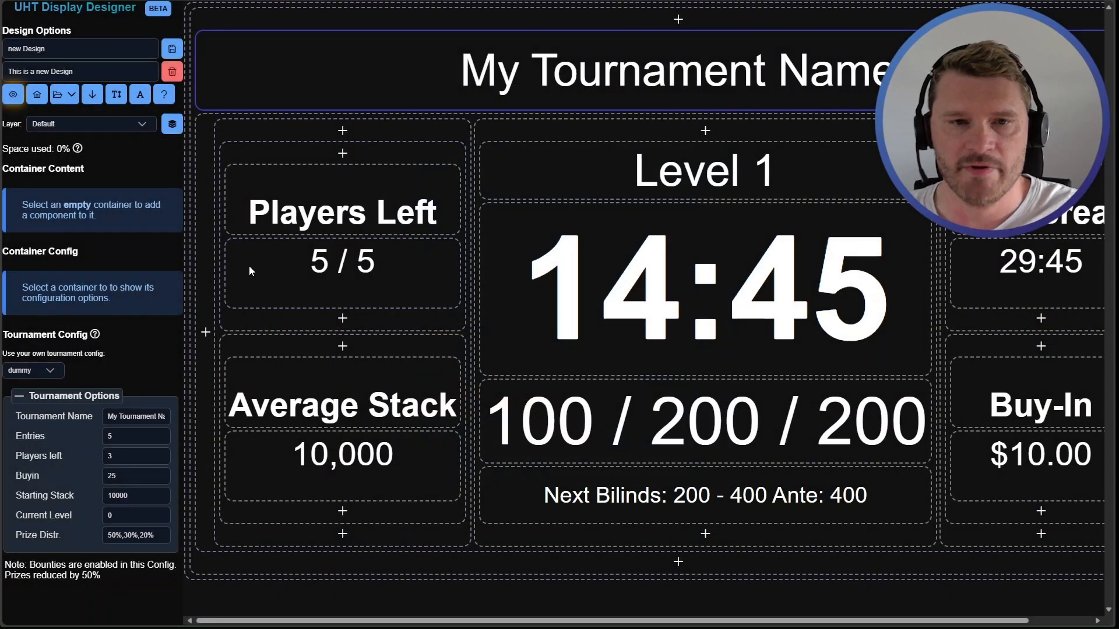
Select the Players Left heading and colour its text magenta with the colour picker
{"action": "left_click", "coordinate": [269, 225]}
{"action": "scroll", "coordinate": [99, 299], "scroll_direction": "down", "scroll_amount": 4}
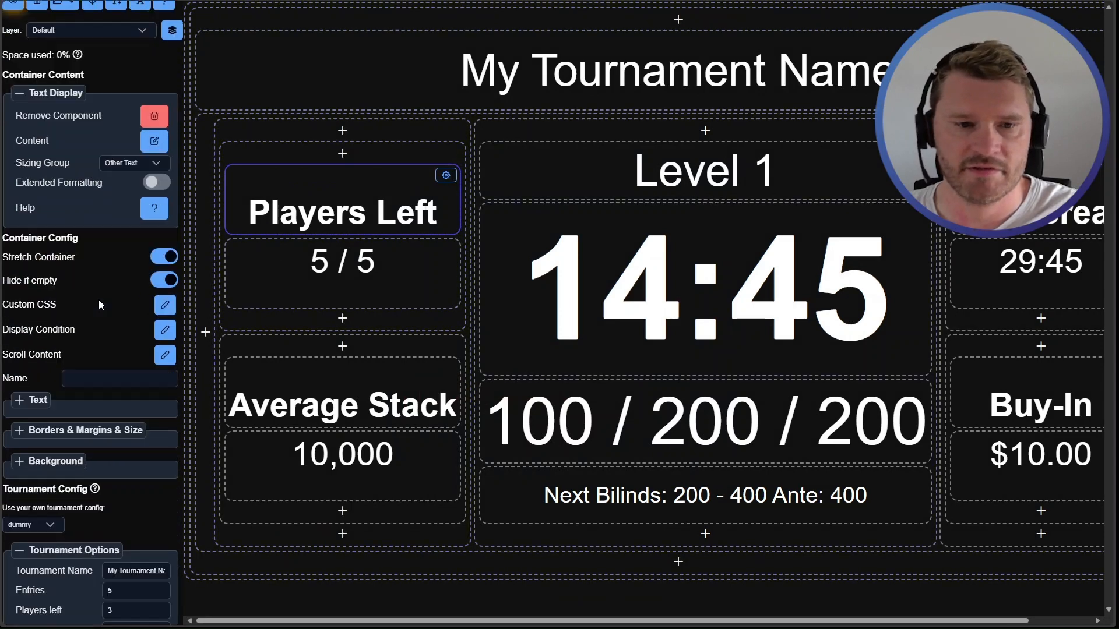
{"action": "left_click", "coordinate": [44, 291]}
{"action": "scroll", "coordinate": [79, 342], "scroll_direction": "down", "scroll_amount": 1}
{"action": "left_click", "coordinate": [63, 309]}
{"action": "left_click", "coordinate": [129, 331]}
Select the Average Stack heading and colour its text magenta #ff05ff
{"action": "double_click", "coordinate": [250, 390]}
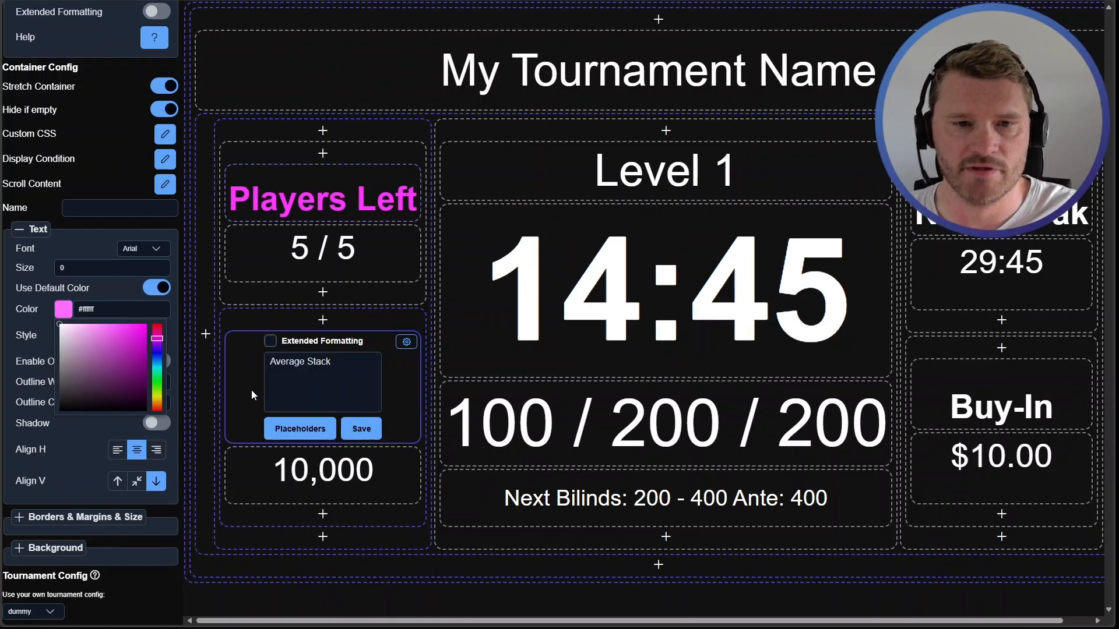
{"action": "left_click", "coordinate": [351, 428]}
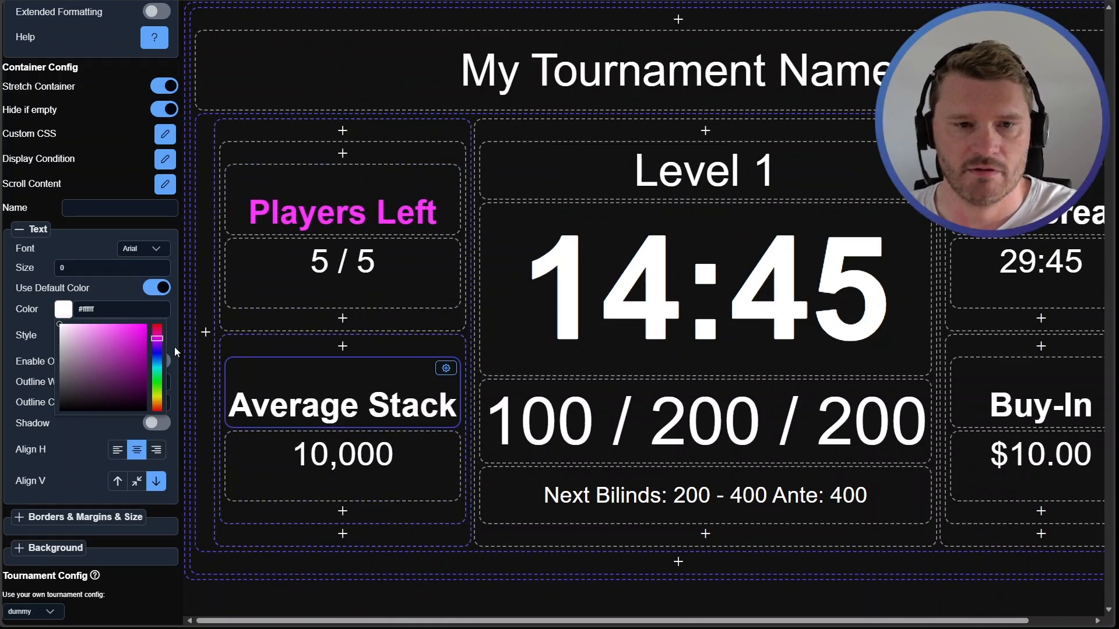
{"action": "left_click", "coordinate": [145, 325]}
{"action": "left_click", "coordinate": [116, 309]}
{"action": "key", "text": "ctrl+c"}
{"action": "left_click", "coordinate": [234, 192]}
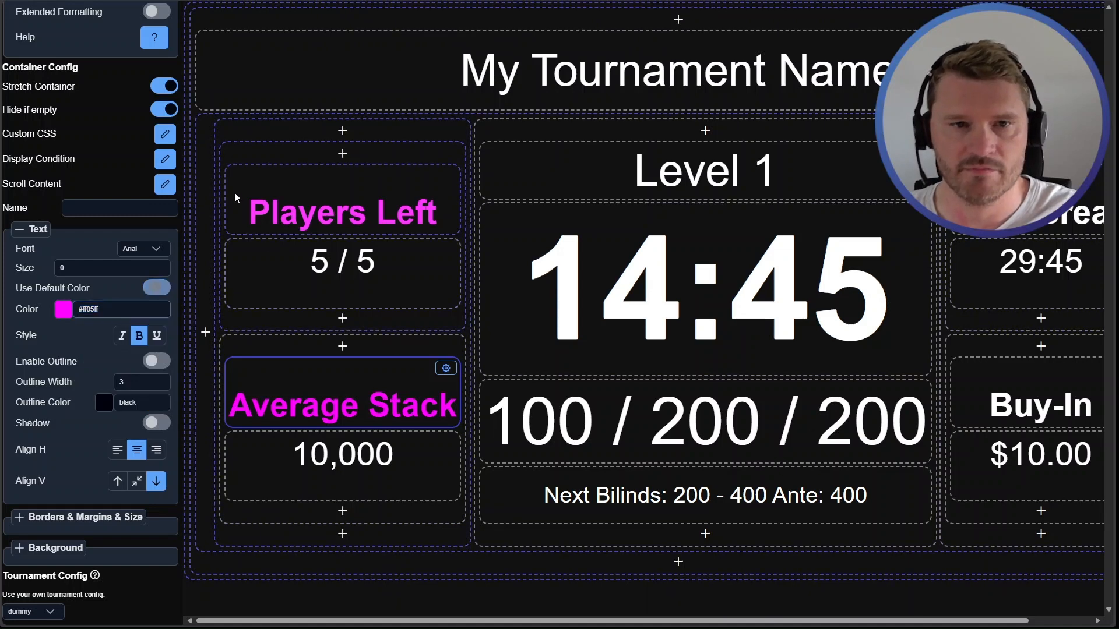
{"action": "left_click", "coordinate": [156, 288]}
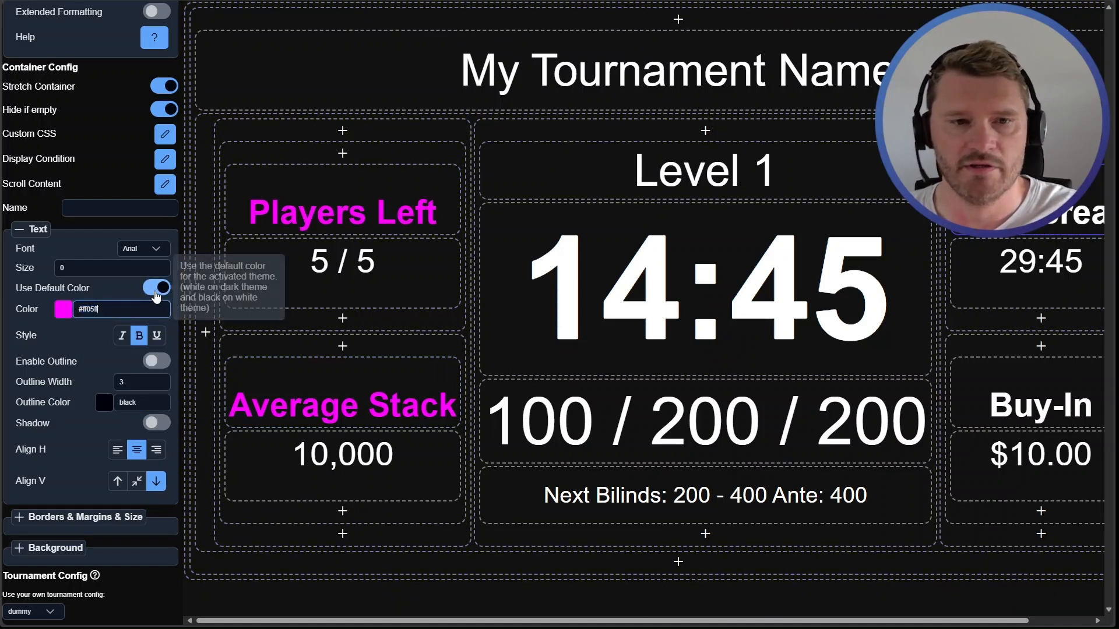
Select the Buy-In heading, paste the colour #ff05ff and turn off its default colour
{"action": "left_click", "coordinate": [967, 374]}
{"action": "key", "text": "ctrl+a"}
{"action": "key", "text": "ctrl+v"}
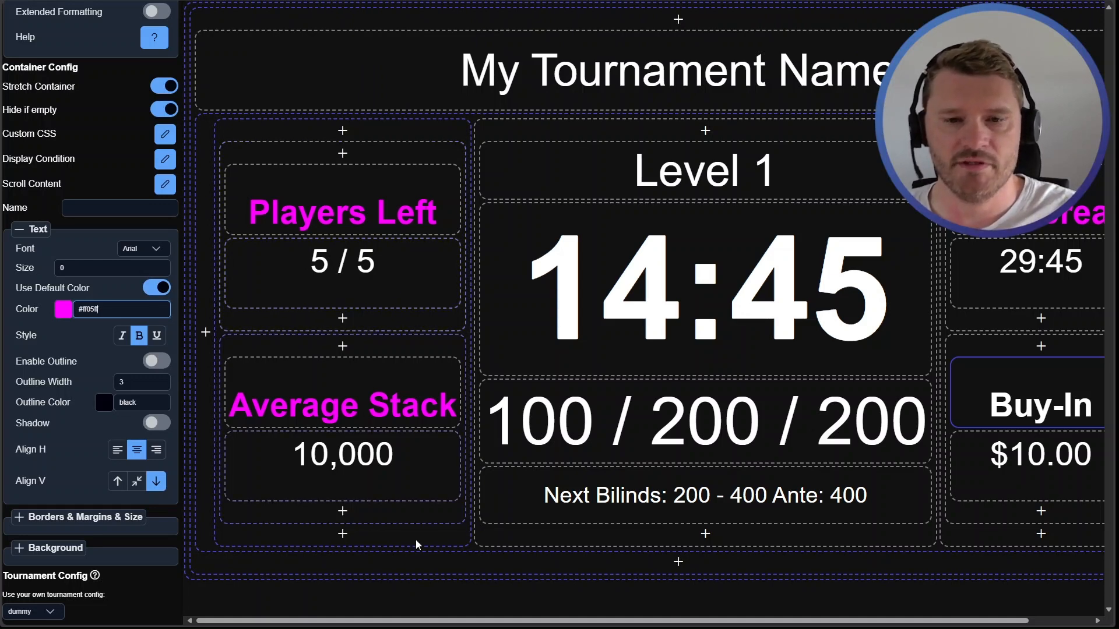
{"action": "left_click_drag", "start_coordinate": [442, 621], "coordinate": [505, 621]}
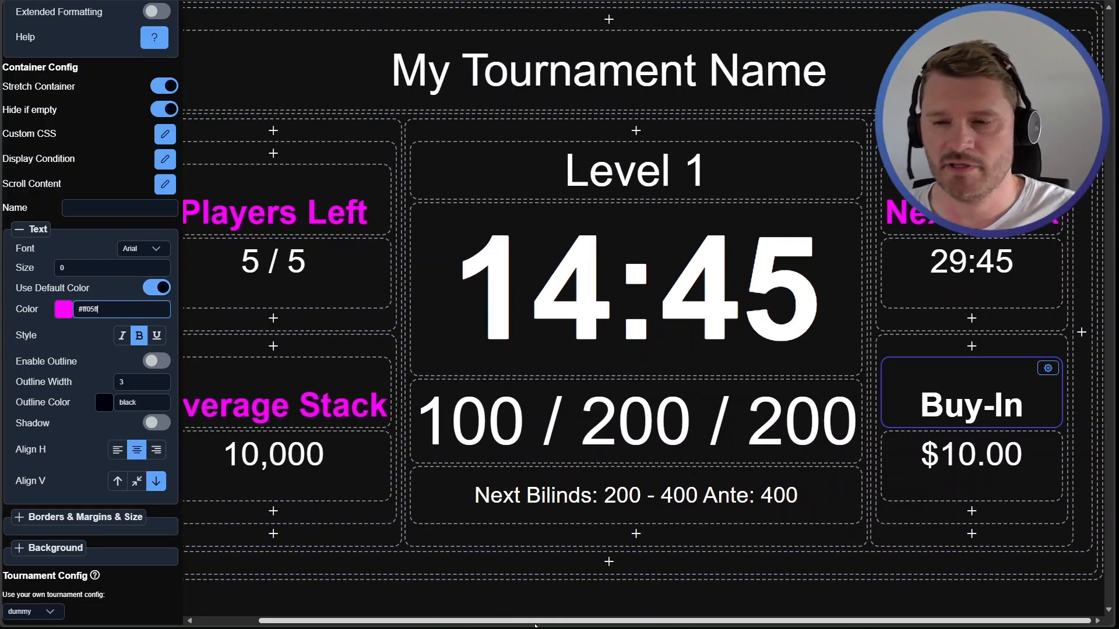
{"action": "left_click", "coordinate": [156, 288]}
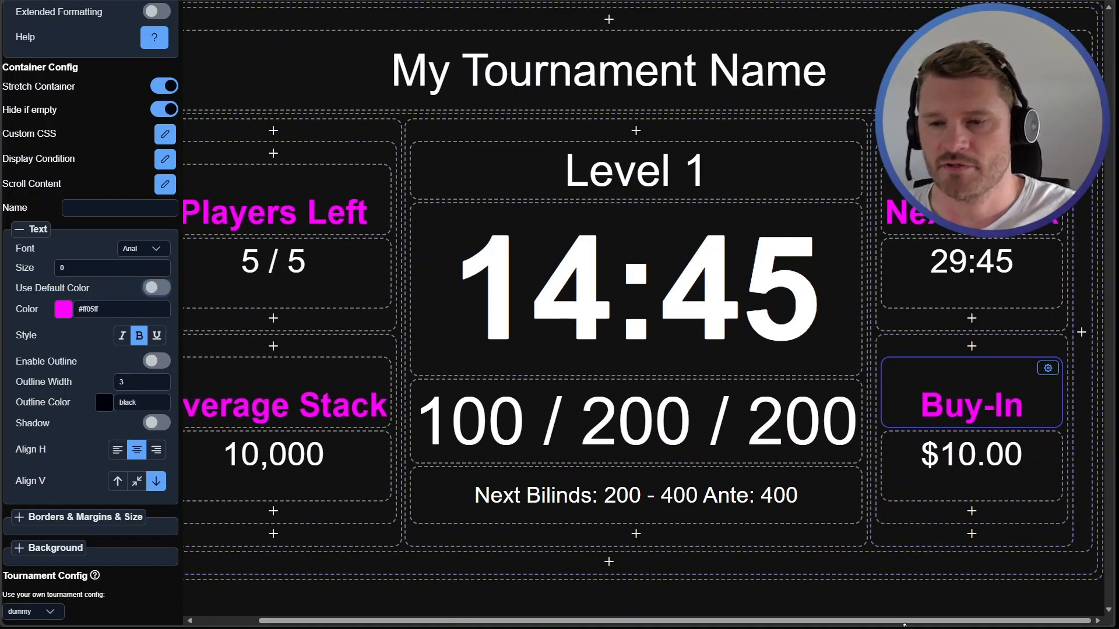
{"action": "left_click_drag", "start_coordinate": [900, 622], "coordinate": [376, 227]}
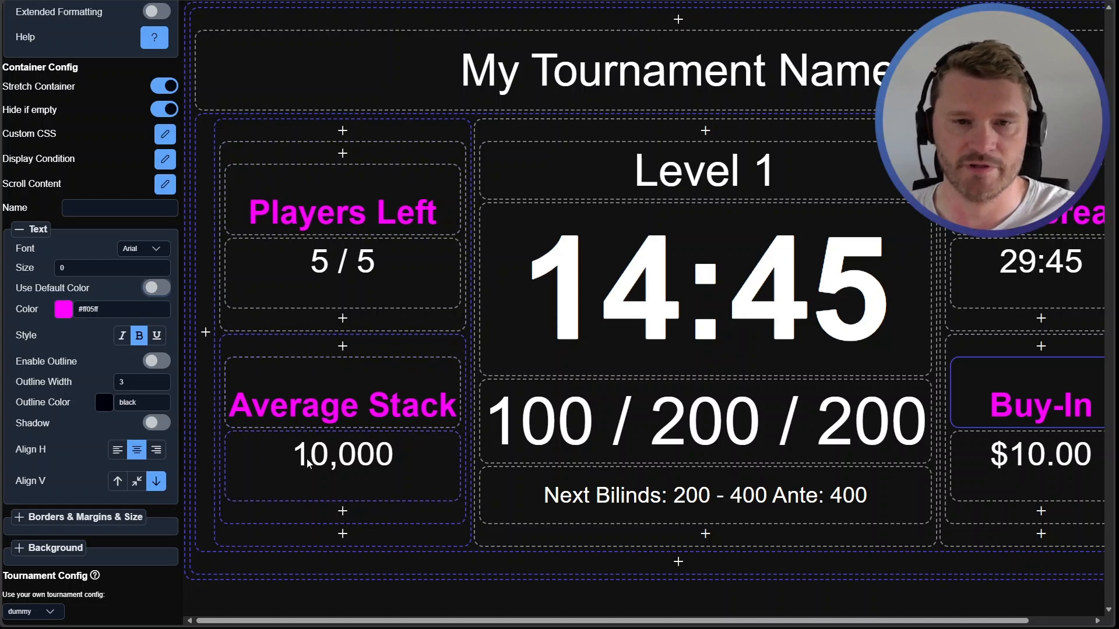
Select the players count placeholder text, then remove the players count component below the heading
{"action": "scroll", "coordinate": [109, 149], "scroll_direction": "up", "scroll_amount": 5}
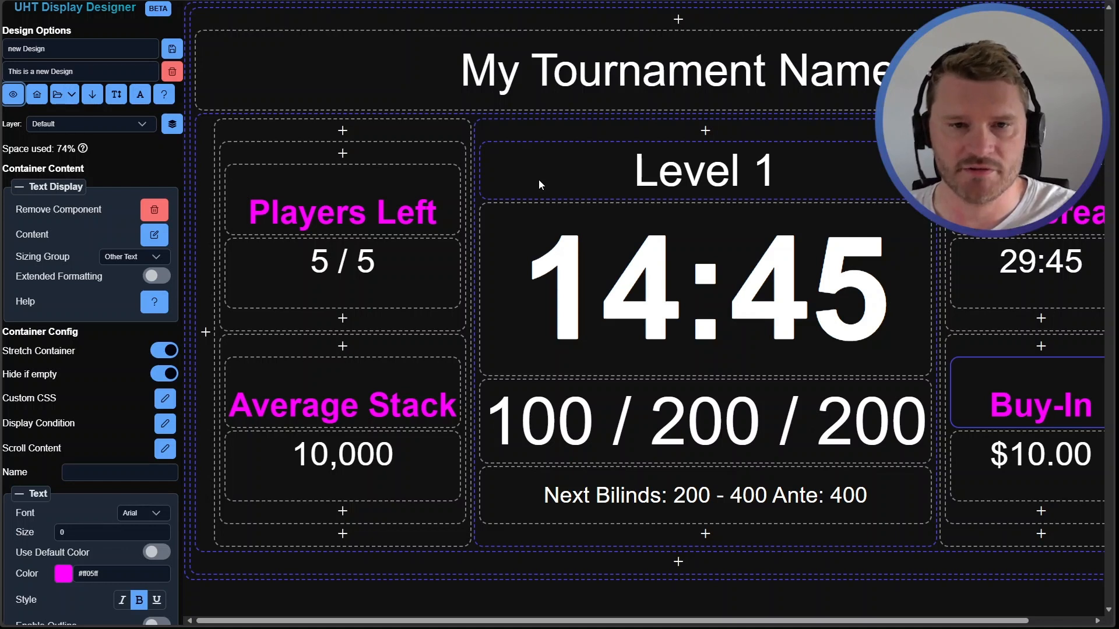
{"action": "double_click", "coordinate": [336, 252]}
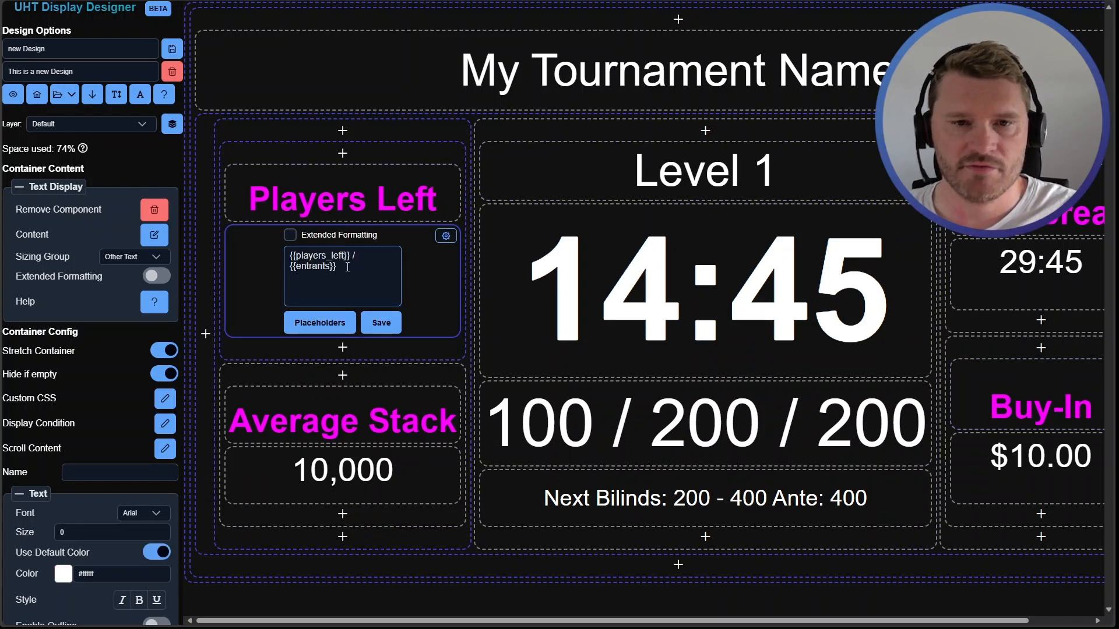
{"action": "triple_click", "coordinate": [347, 267]}
{"action": "key", "text": "ctrl+c"}
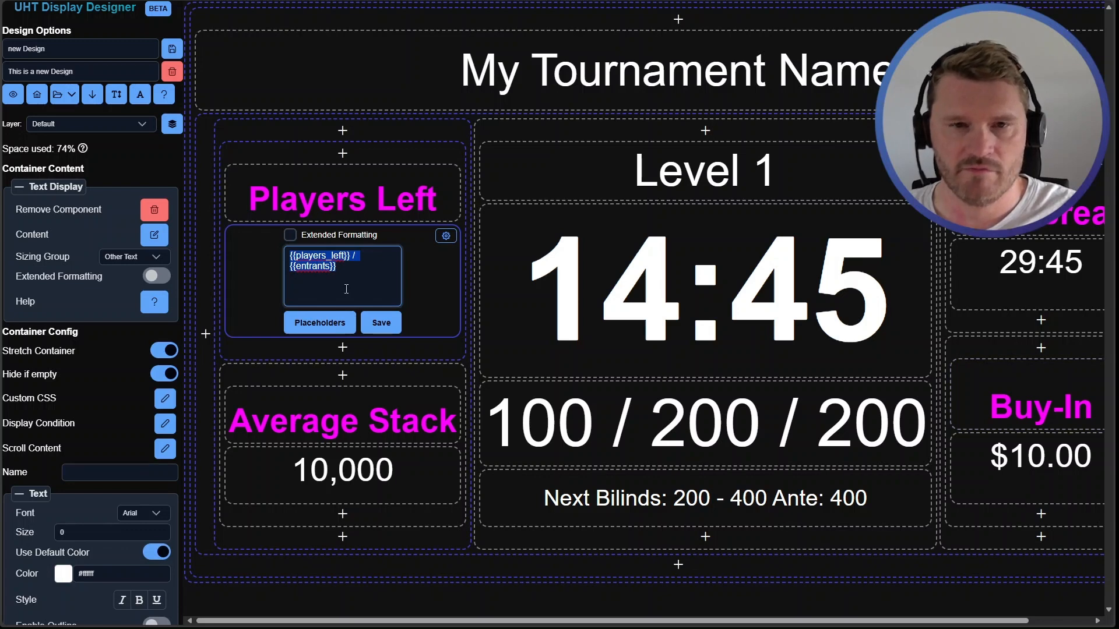
{"action": "left_click", "coordinate": [380, 323]}
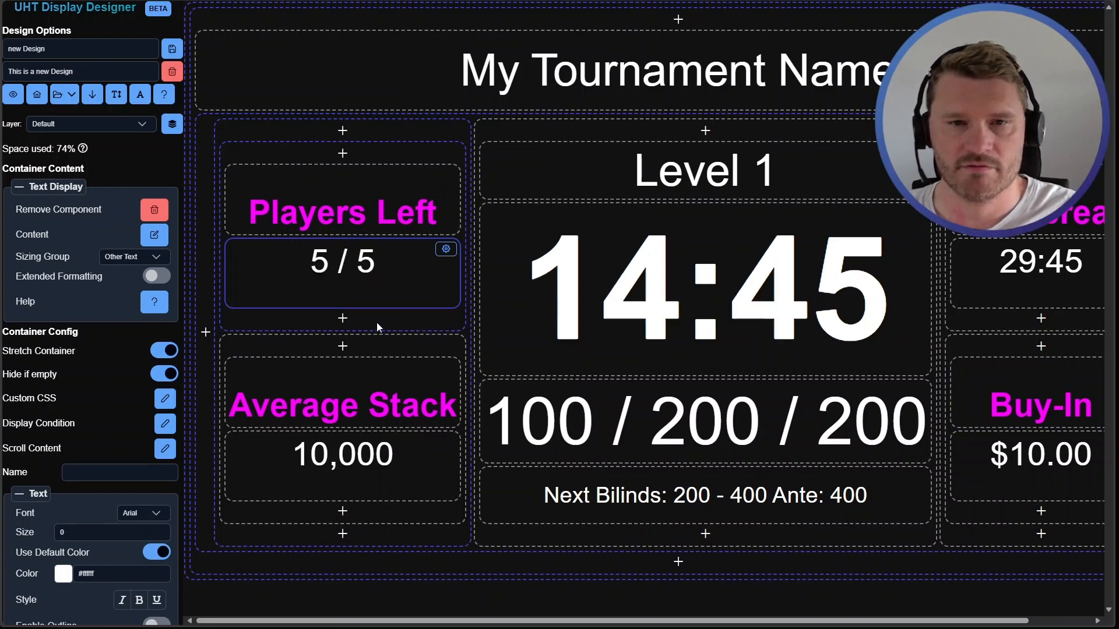
{"action": "left_click", "coordinate": [445, 249]}
{"action": "left_click", "coordinate": [492, 379]}
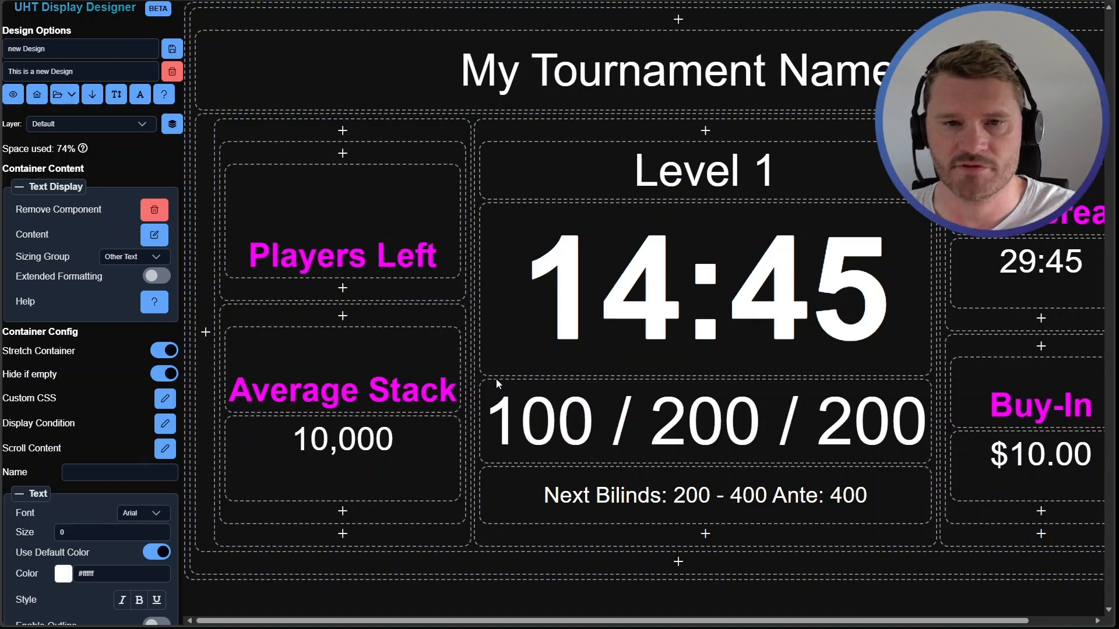
Remove the Players Left heading component and add a new text display component in its container
{"action": "left_click", "coordinate": [446, 175]}
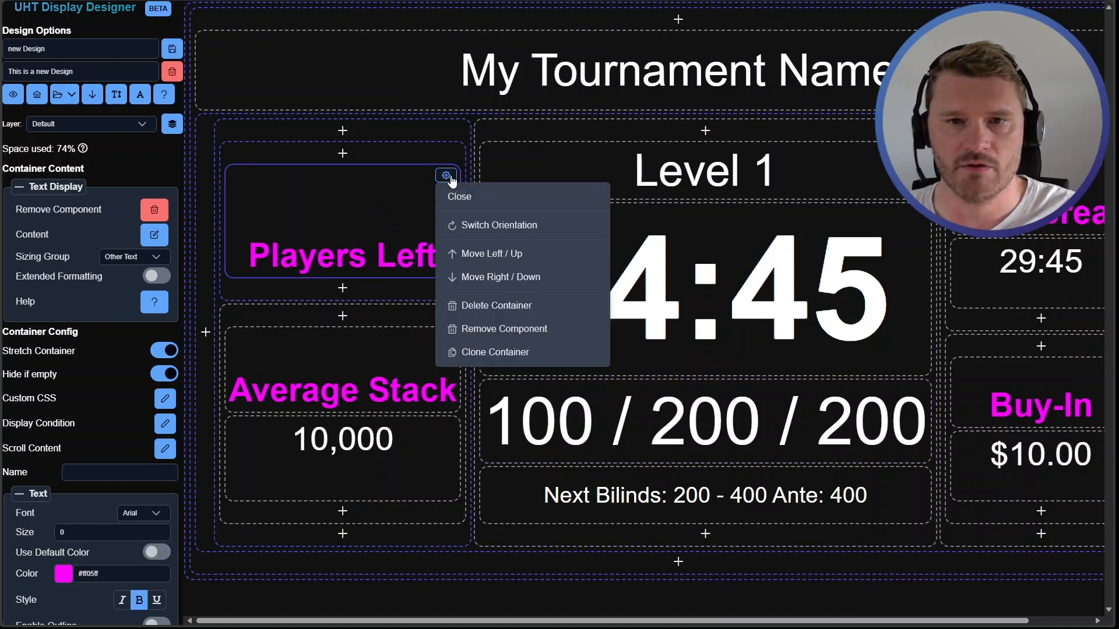
{"action": "left_click", "coordinate": [505, 322]}
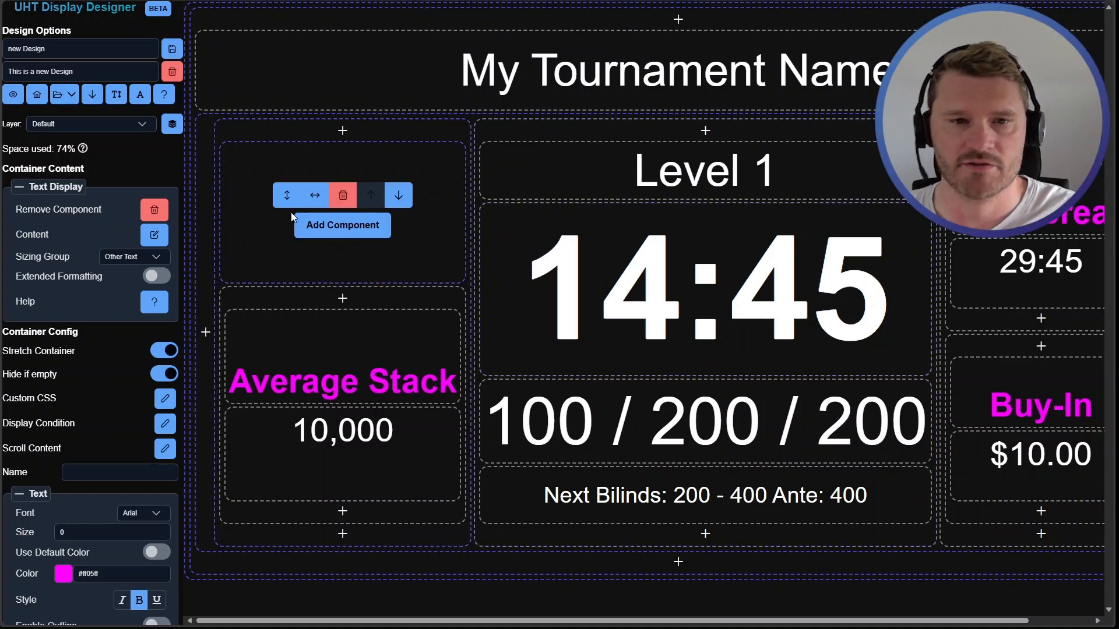
{"action": "left_click", "coordinate": [324, 226]}
{"action": "left_click", "coordinate": [337, 416]}
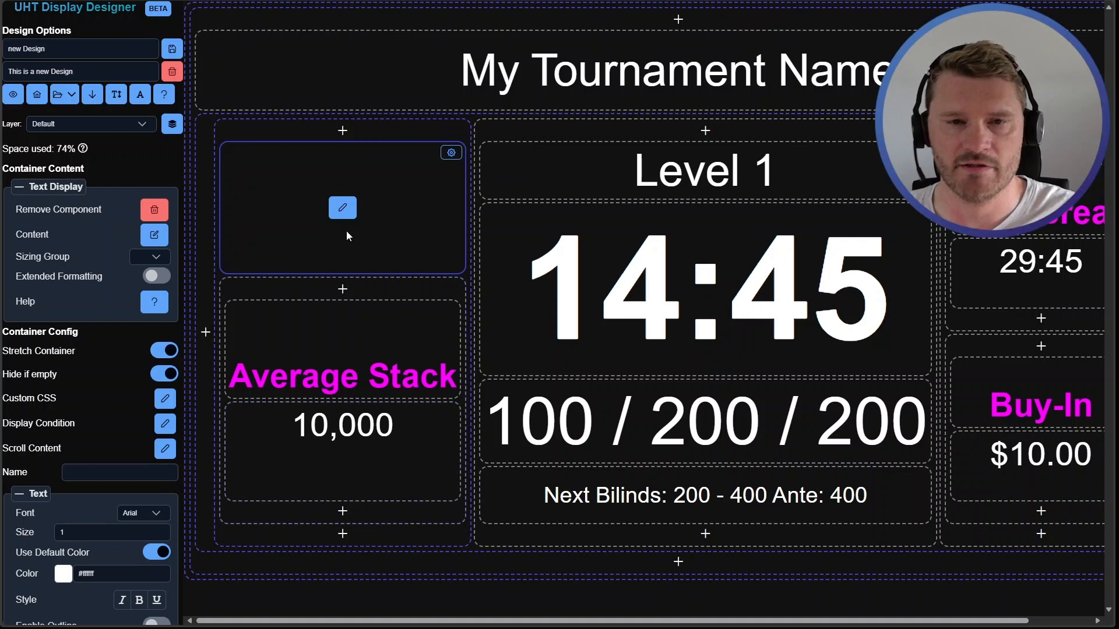
Enable extended formatting on the new text component and enter Players Left with the {{players_left}} / {{entrants}} placeholder line
{"action": "left_click", "coordinate": [341, 202]}
{"action": "left_click", "coordinate": [229, 177]}
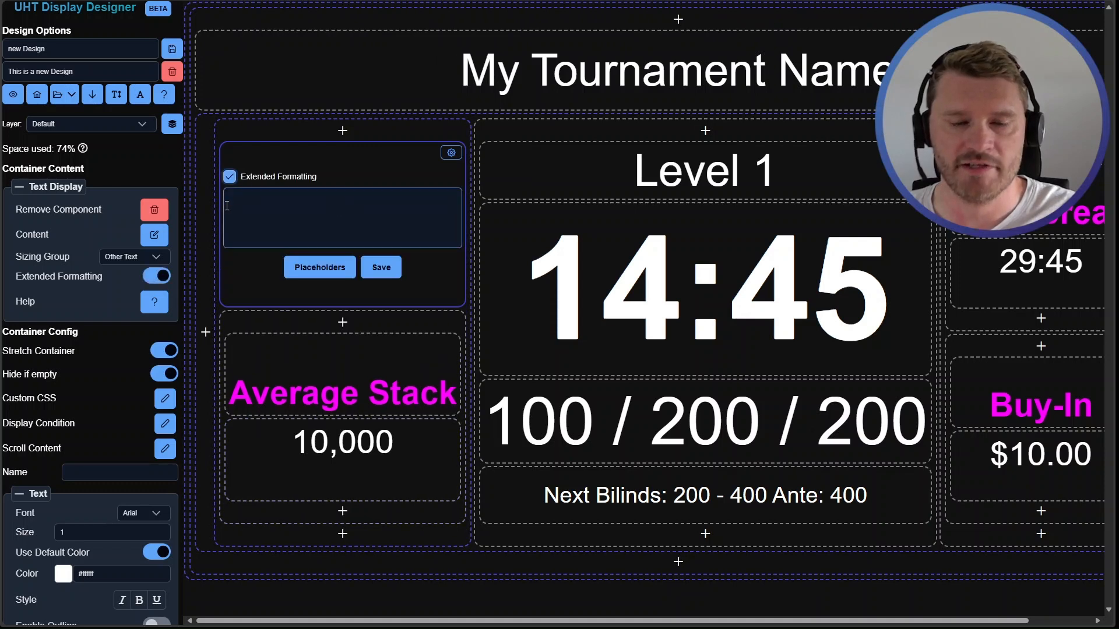
{"action": "left_click", "coordinate": [272, 209]}
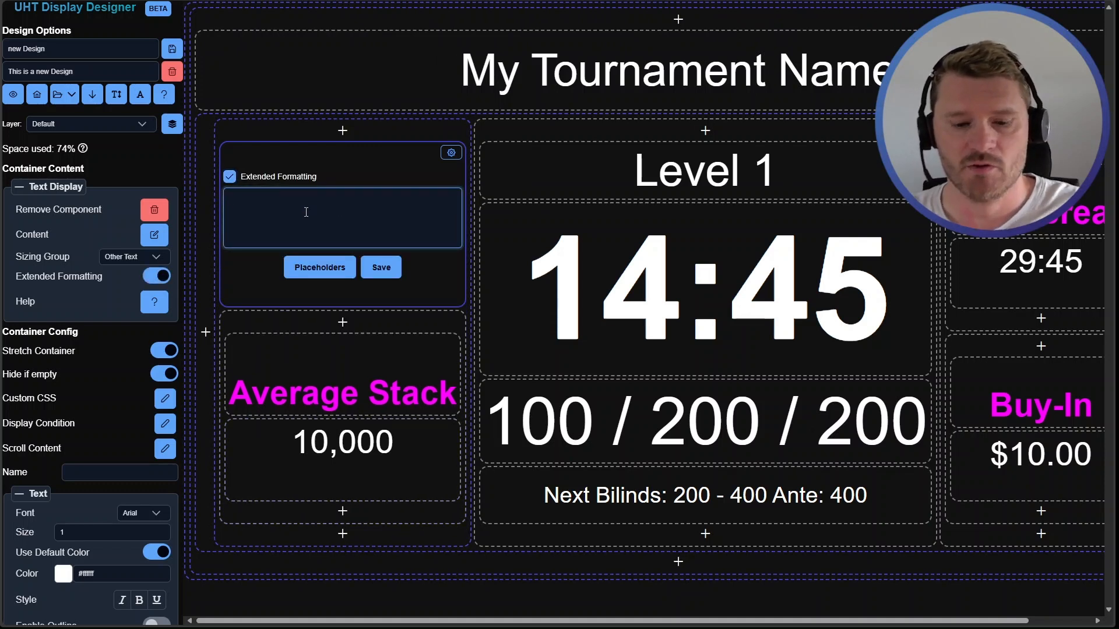
{"action": "type", "text": "Player"}
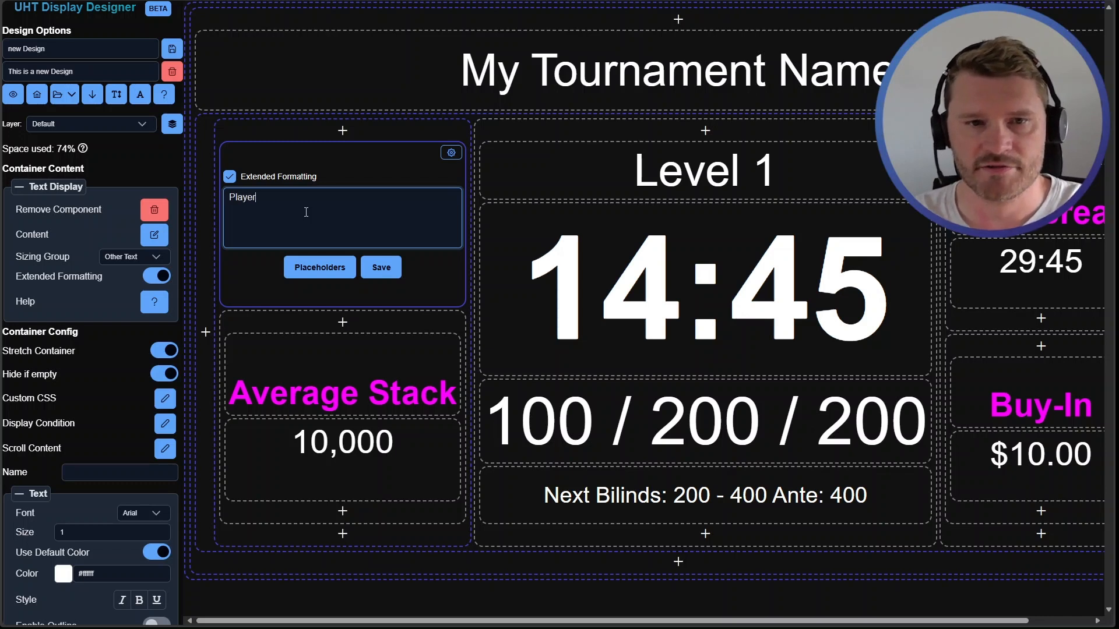
{"action": "type", "text": "s Left"}
{"action": "key", "text": "Return"}
{"action": "key", "text": "ctrl+v"}
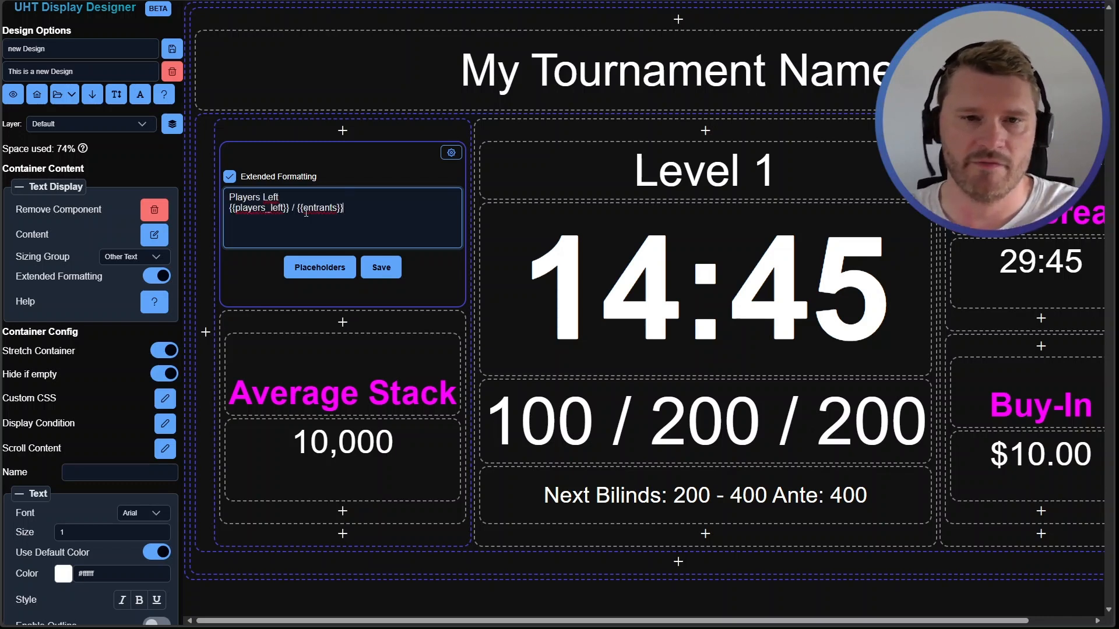
{"action": "left_click", "coordinate": [389, 273]}
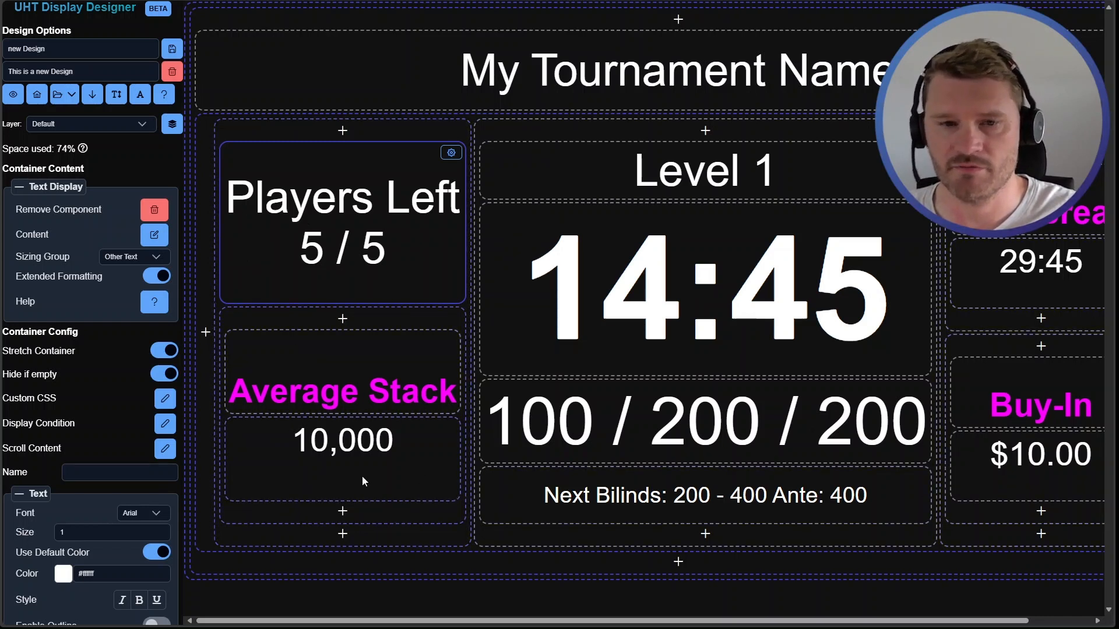
Wrap the Players Left heading in [c=#ff05ff]…[c] colour tags and reduce the component's text size to 0
{"action": "double_click", "coordinate": [331, 211]}
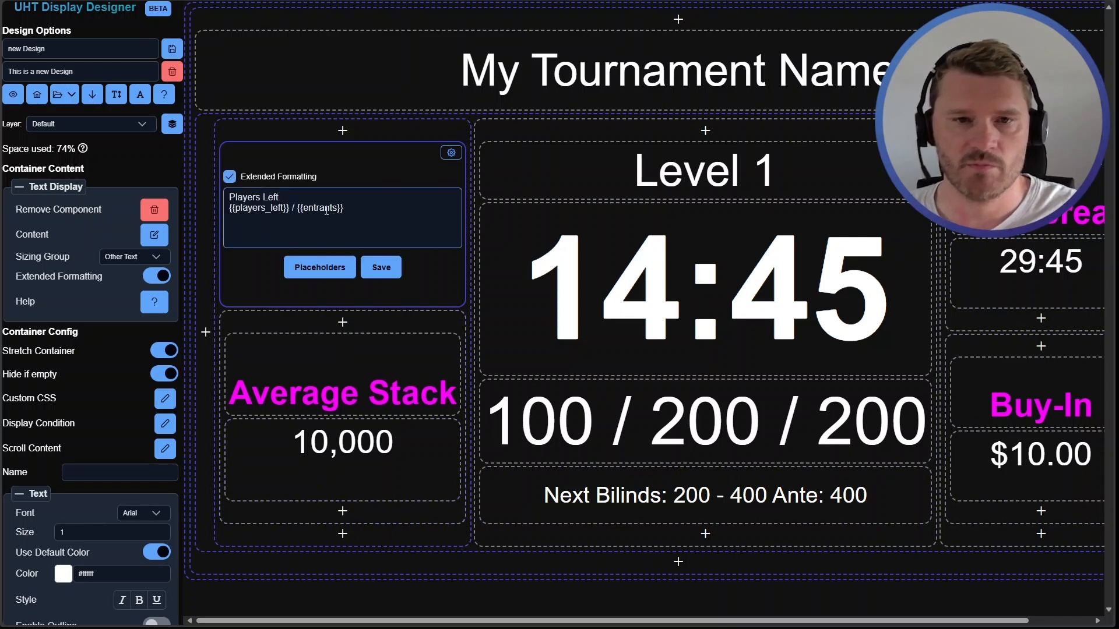
{"action": "left_click", "coordinate": [232, 197]}
{"action": "left_click", "coordinate": [232, 198]}
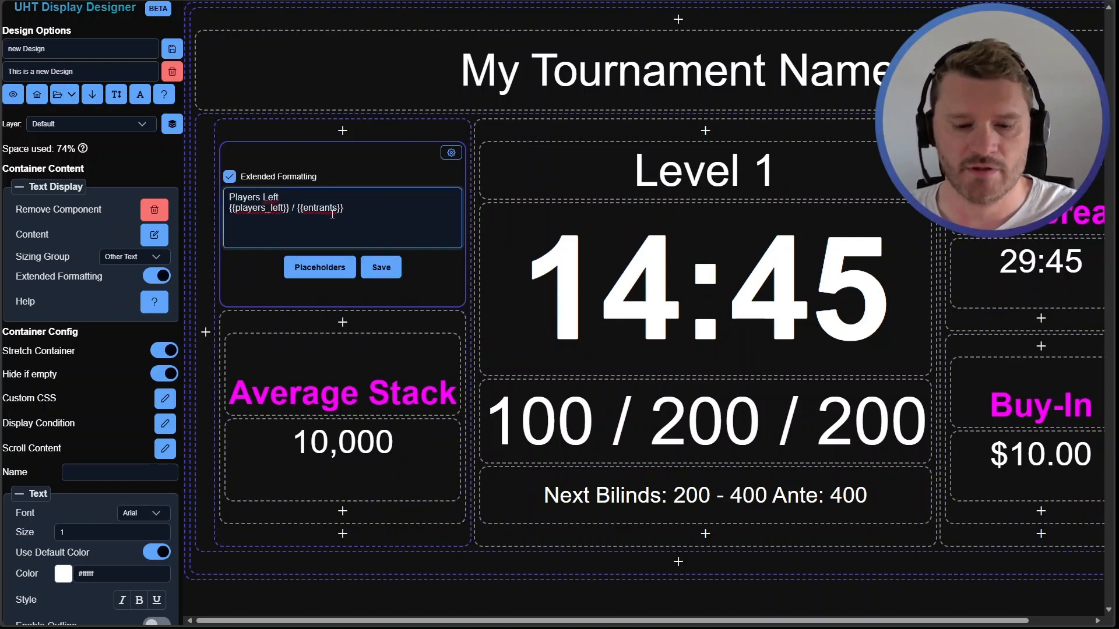
{"action": "type", "text": "[c="}
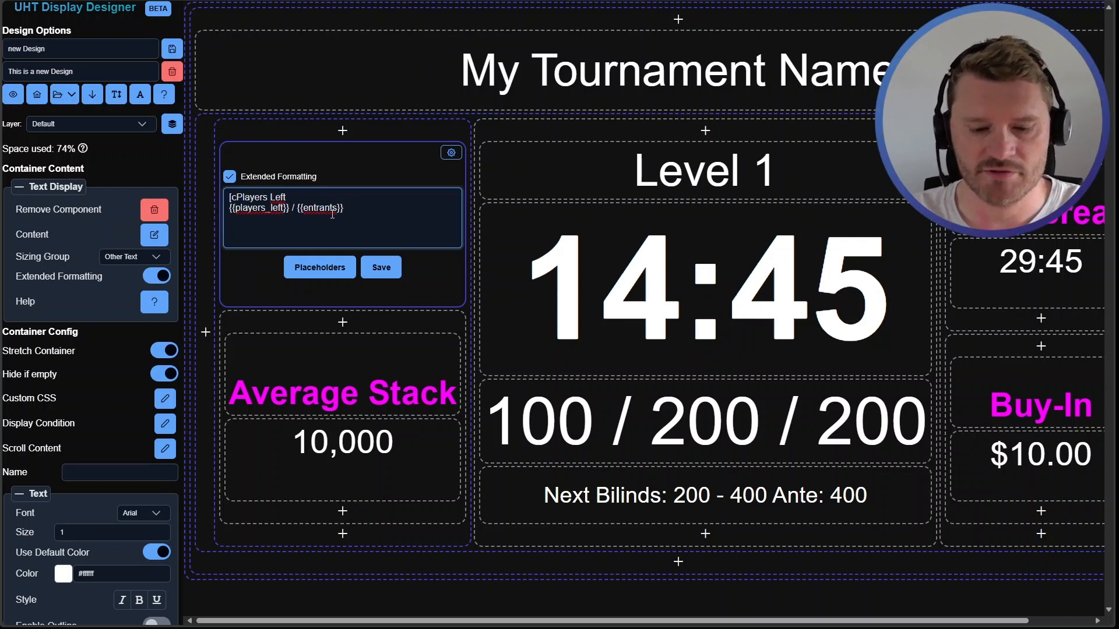
{"action": "type", "text": "#ff05ff"}
{"action": "type", "text": "]"}
{"action": "key", "text": "End"}
{"action": "type", "text": "[c]"}
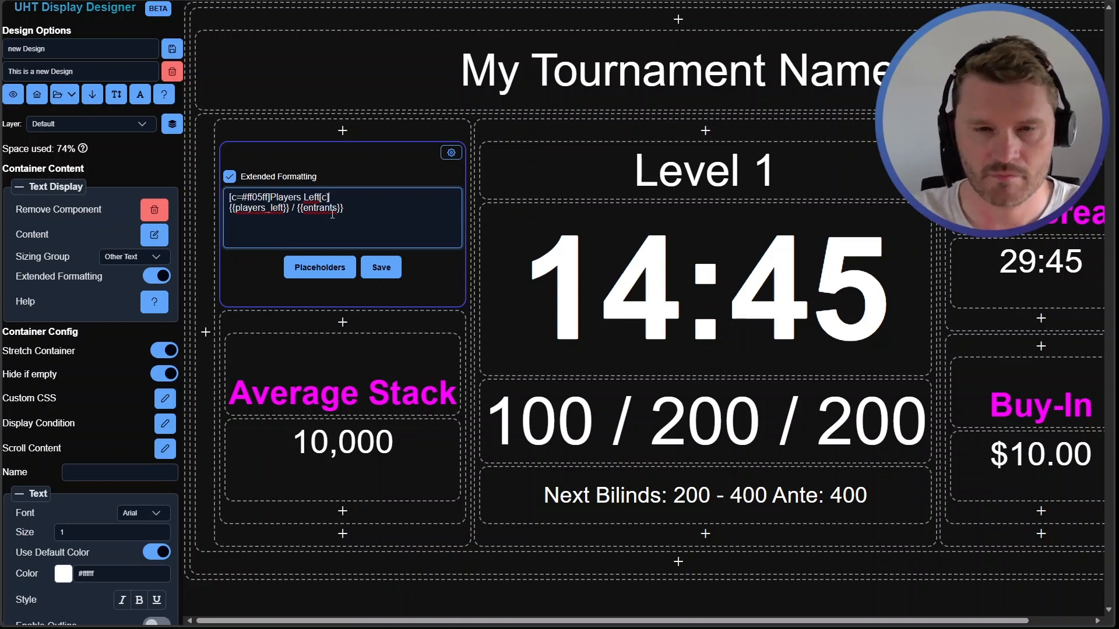
{"action": "left_click", "coordinate": [378, 269]}
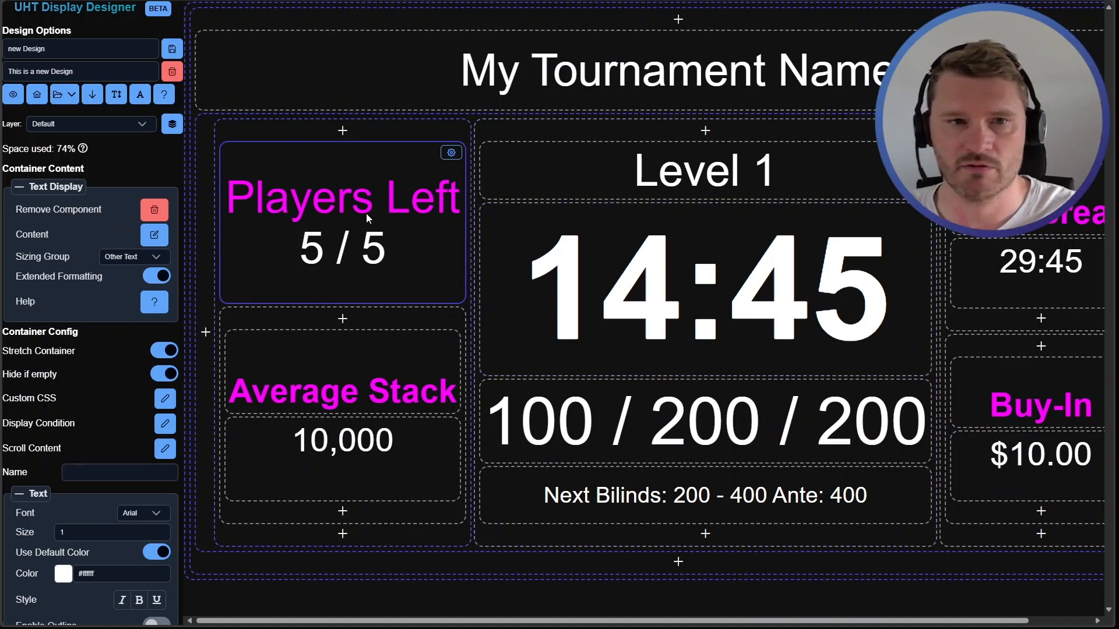
{"action": "scroll", "coordinate": [115, 431], "scroll_direction": "down", "scroll_amount": 2}
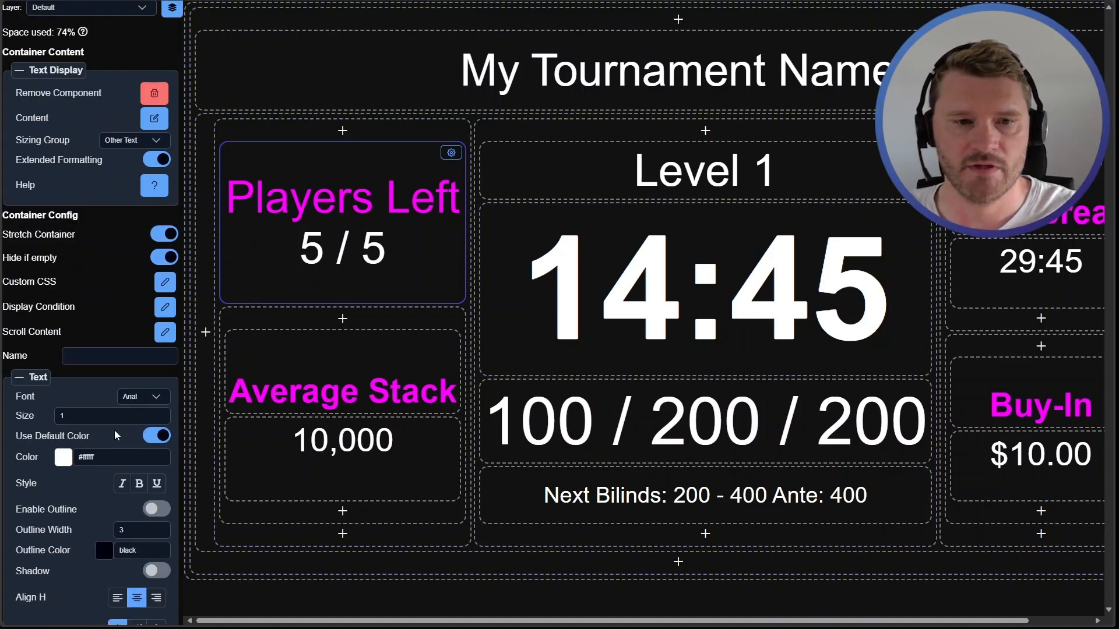
{"action": "left_click", "coordinate": [162, 419]}
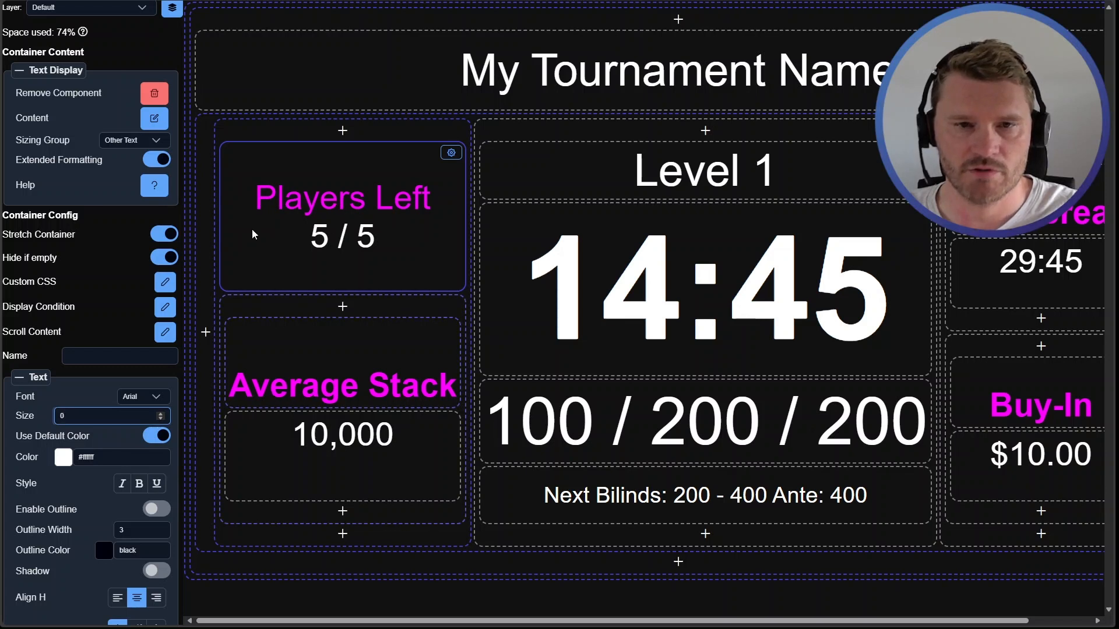
Make the Players Left heading bold by surrounding it with asterisks inside the colour tags
{"action": "left_click", "coordinate": [316, 201]}
{"action": "double_click", "coordinate": [350, 238]}
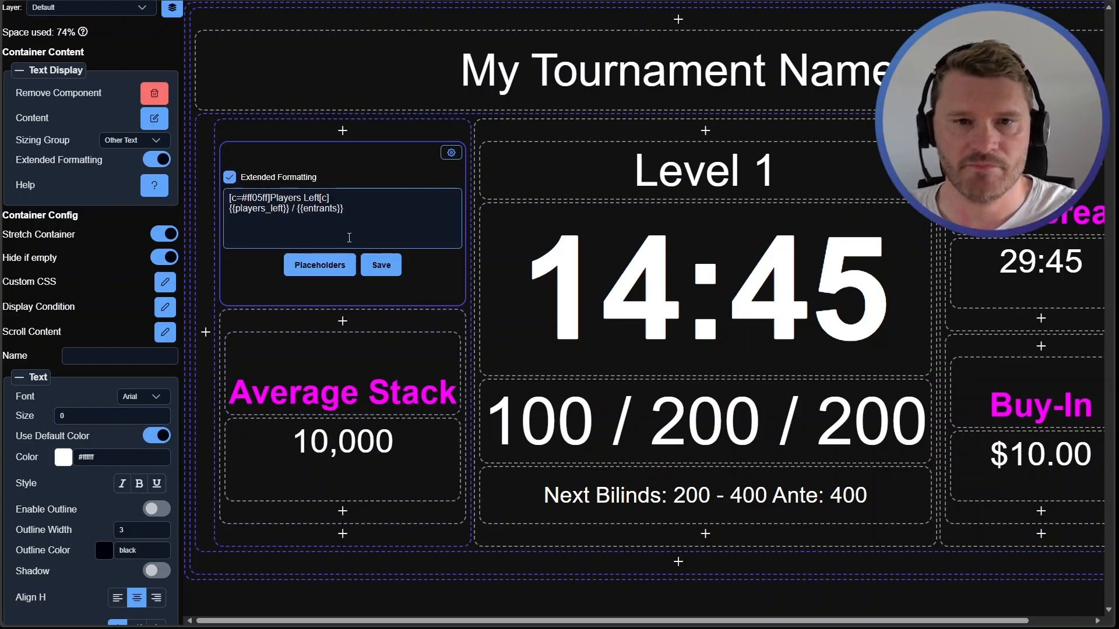
{"action": "left_click", "coordinate": [273, 199]}
{"action": "type", "text": "*"}
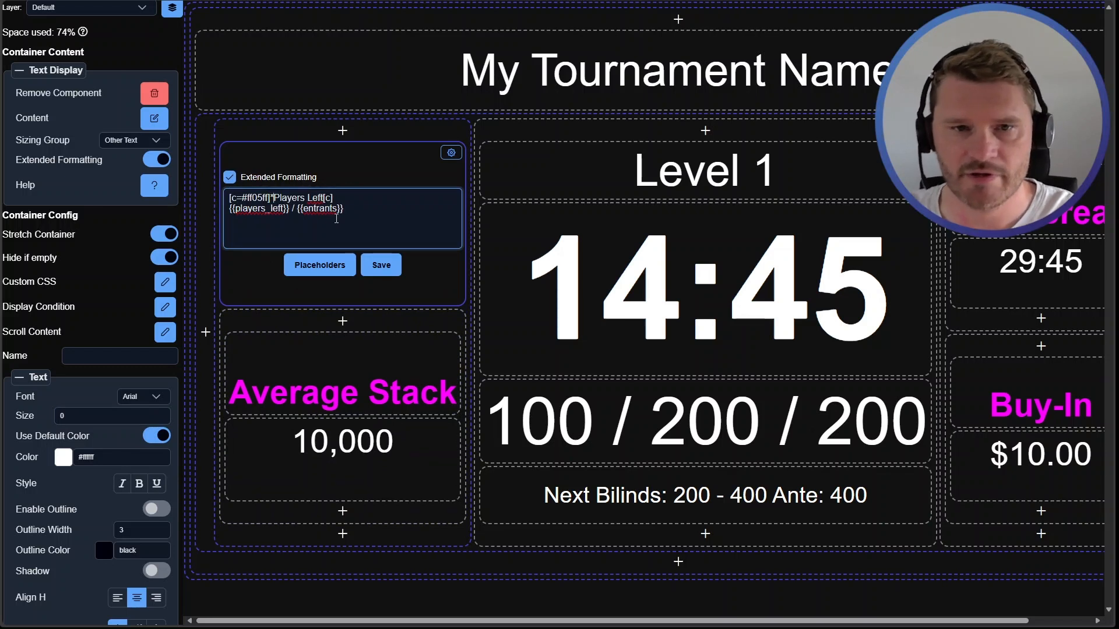
{"action": "type", "text": "*"}
{"action": "key", "text": "Delete"}
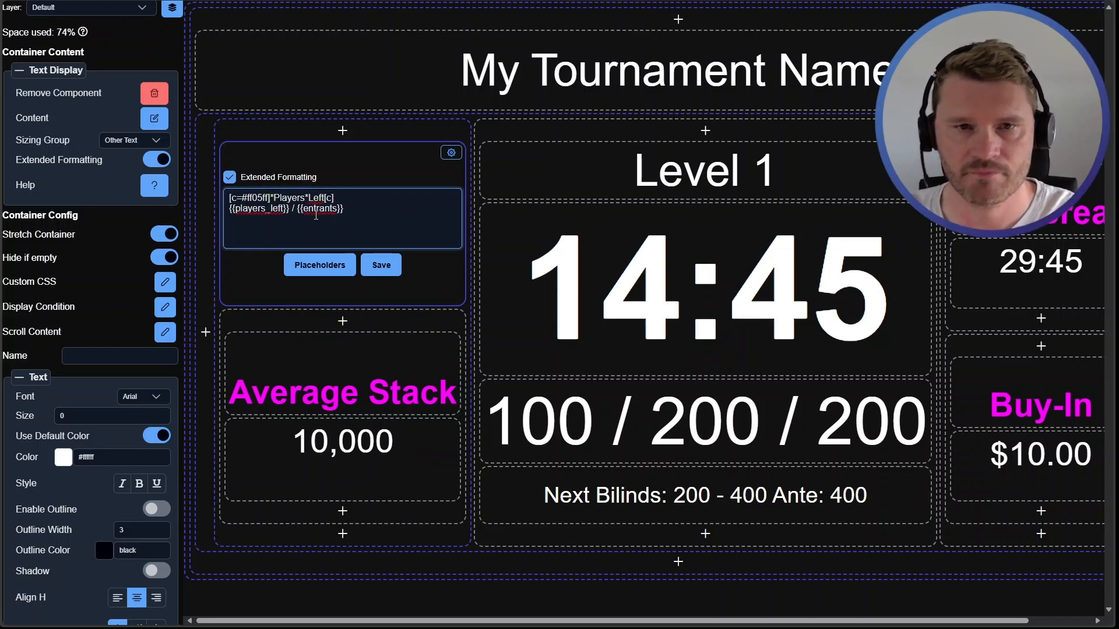
{"action": "key", "text": "BackSpace"}
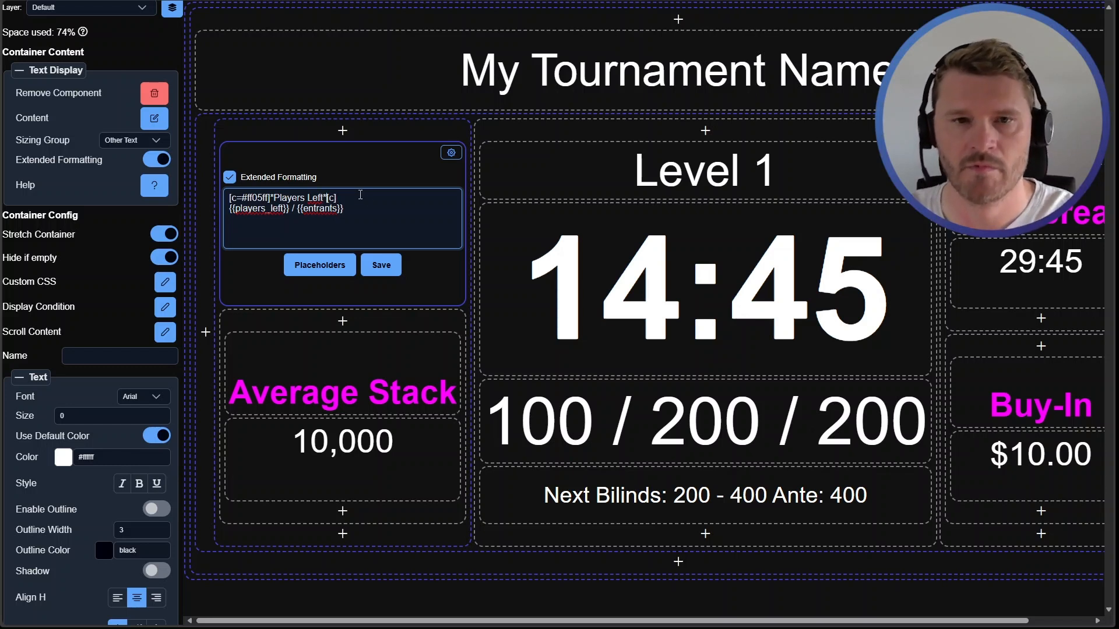
{"action": "left_click", "coordinate": [384, 265]}
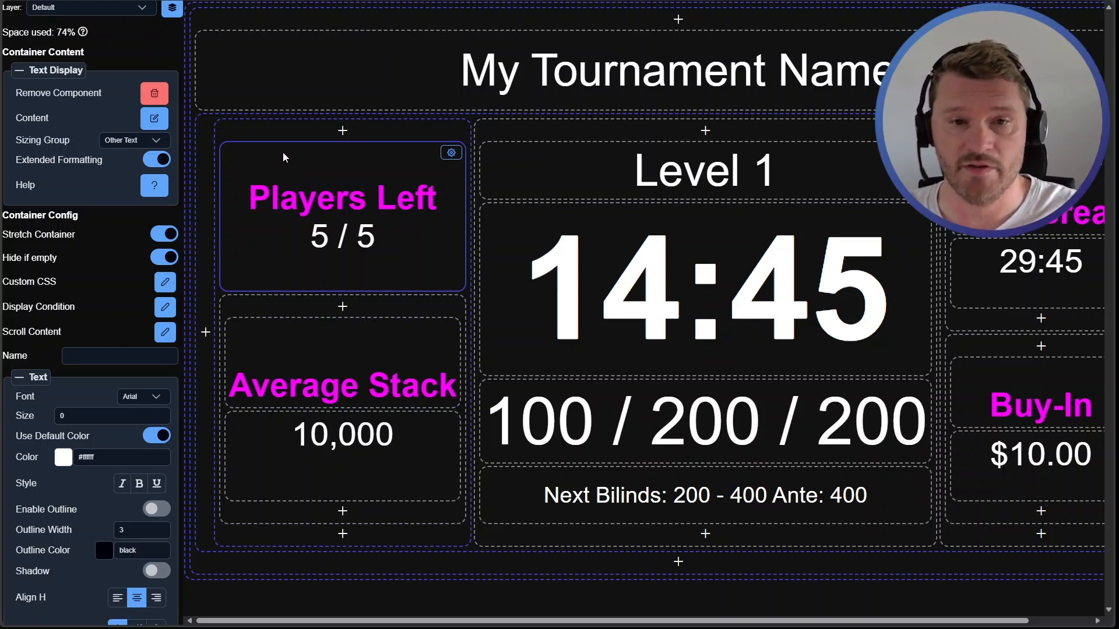
Copy the entire content of the Players Left component's text
{"action": "scroll", "coordinate": [117, 333], "scroll_direction": "up", "scroll_amount": 2}
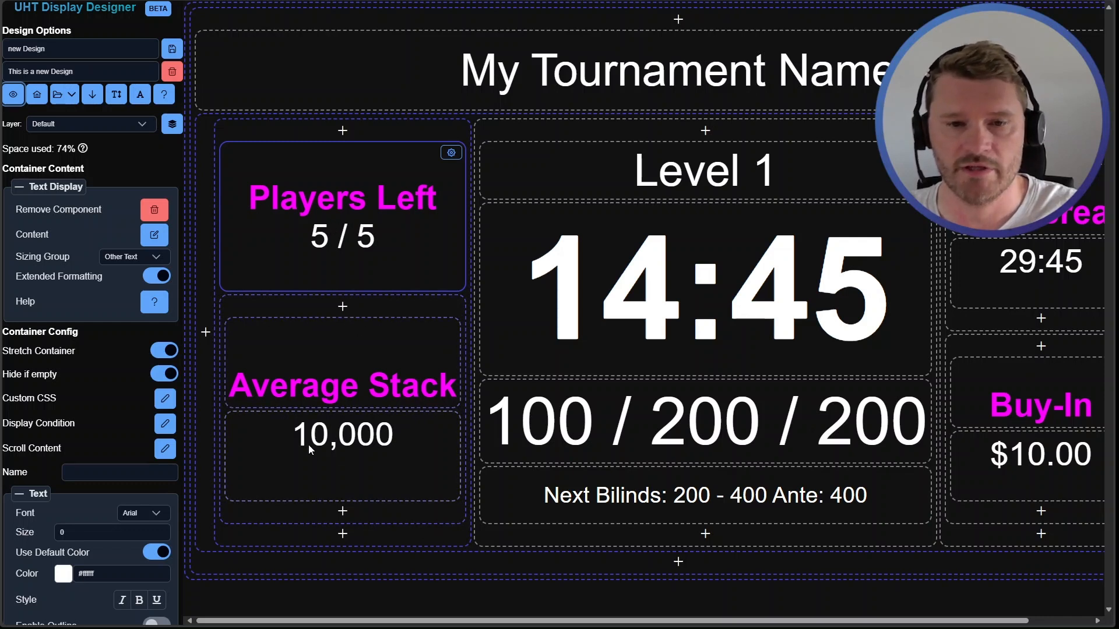
{"action": "double_click", "coordinate": [351, 235]}
{"action": "left_click", "coordinate": [362, 226]}
{"action": "key", "text": "ctrl+a"}
{"action": "key", "text": "ctrl+c"}
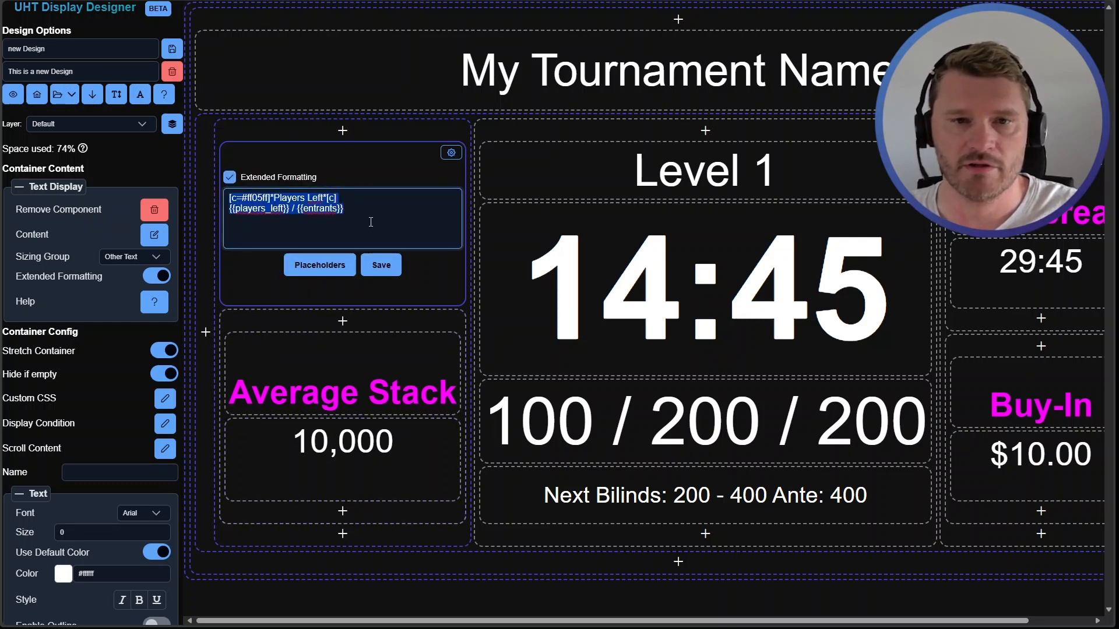
{"action": "left_click", "coordinate": [381, 266]}
{"action": "left_click", "coordinate": [402, 340]}
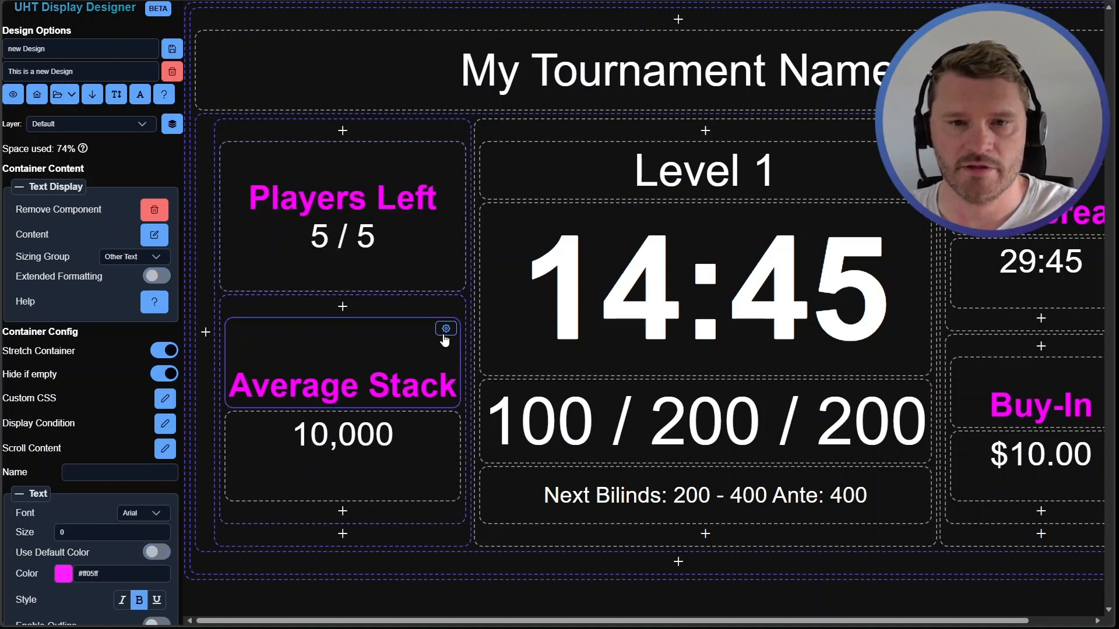
Remove the Average Stack heading and its value component from their container
{"action": "left_click", "coordinate": [446, 328]}
{"action": "left_click", "coordinate": [513, 457]}
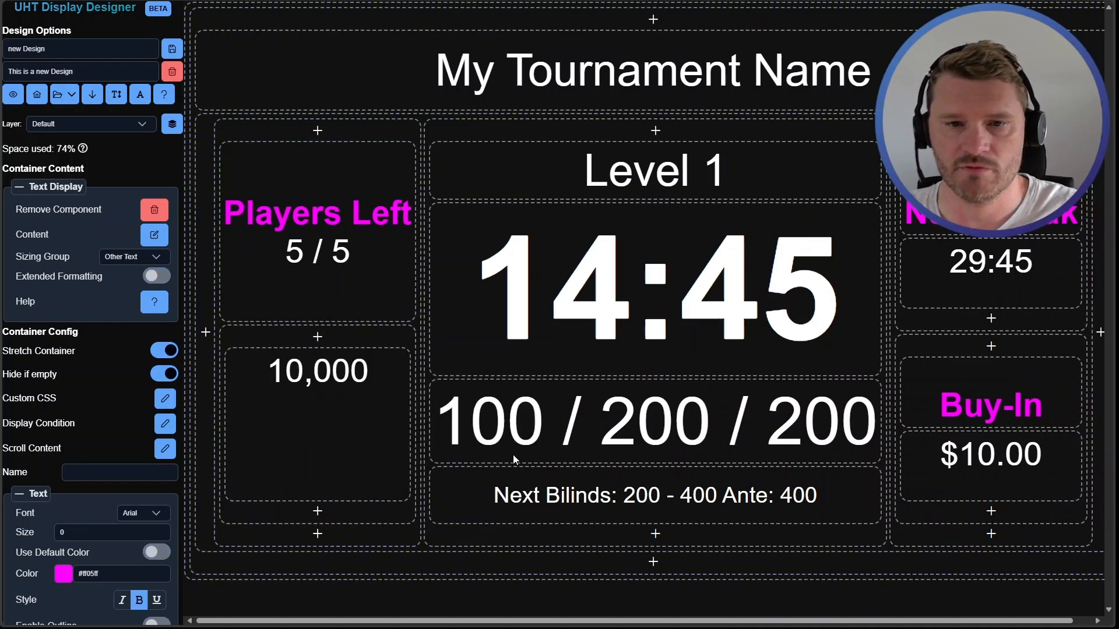
{"action": "left_click", "coordinate": [392, 357]}
{"action": "left_click", "coordinate": [440, 514]}
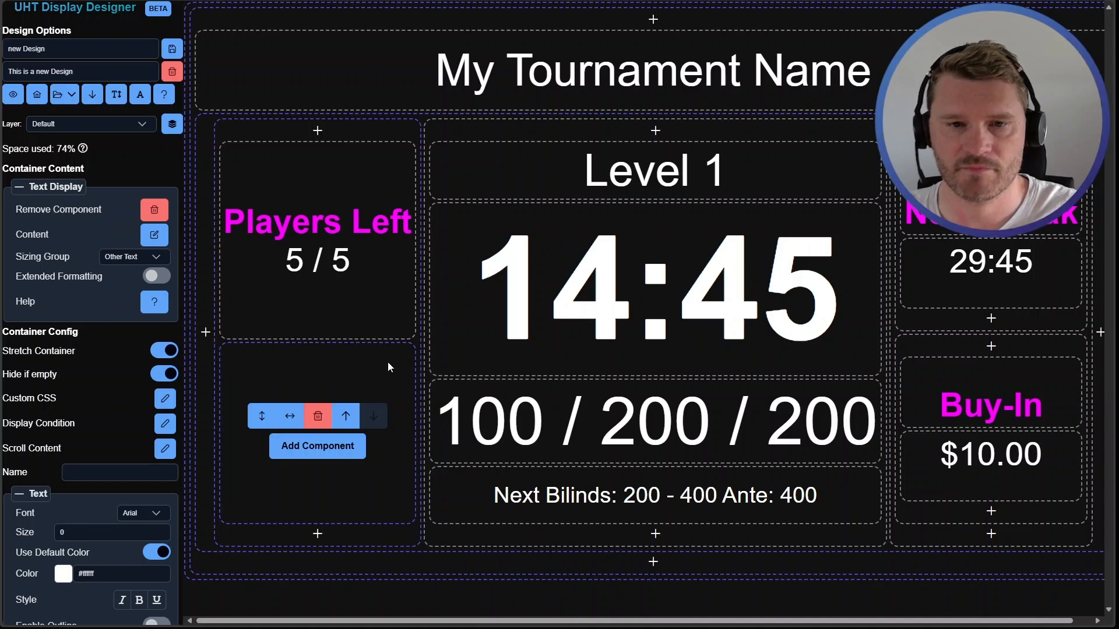
Add a new text display component to the emptied container
{"action": "left_click", "coordinate": [388, 366]}
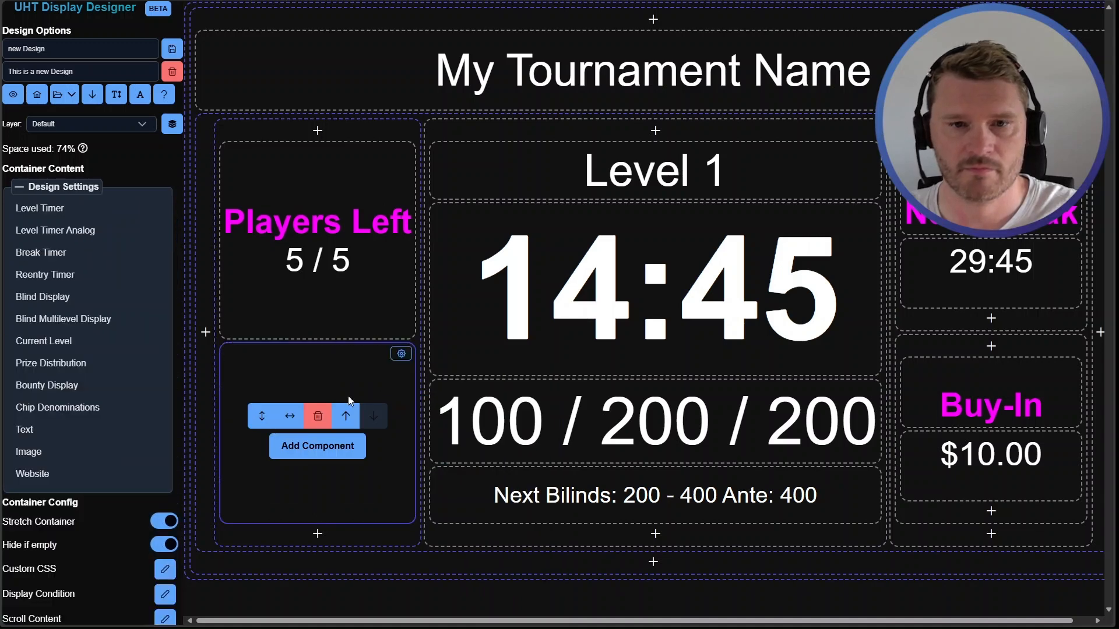
{"action": "left_click", "coordinate": [318, 445]}
{"action": "left_click", "coordinate": [327, 401]}
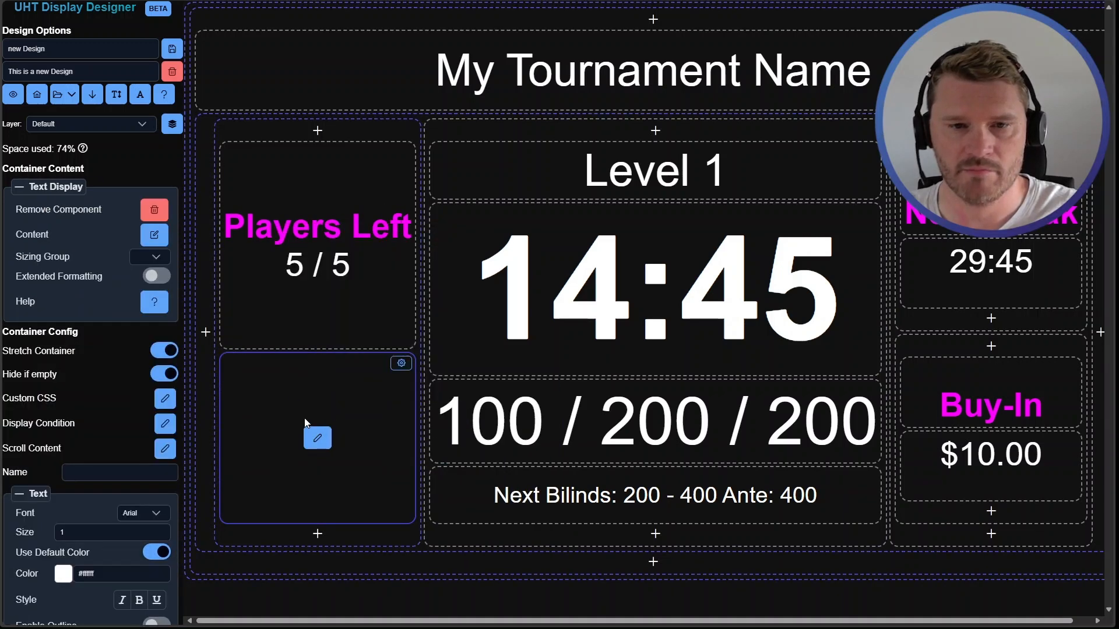
Paste the copied content into the new component, rename the heading to Average Stack and delete the placeholder line
{"action": "left_click", "coordinate": [295, 407]}
{"action": "left_click", "coordinate": [288, 406]}
{"action": "key", "text": "ctrl+v"}
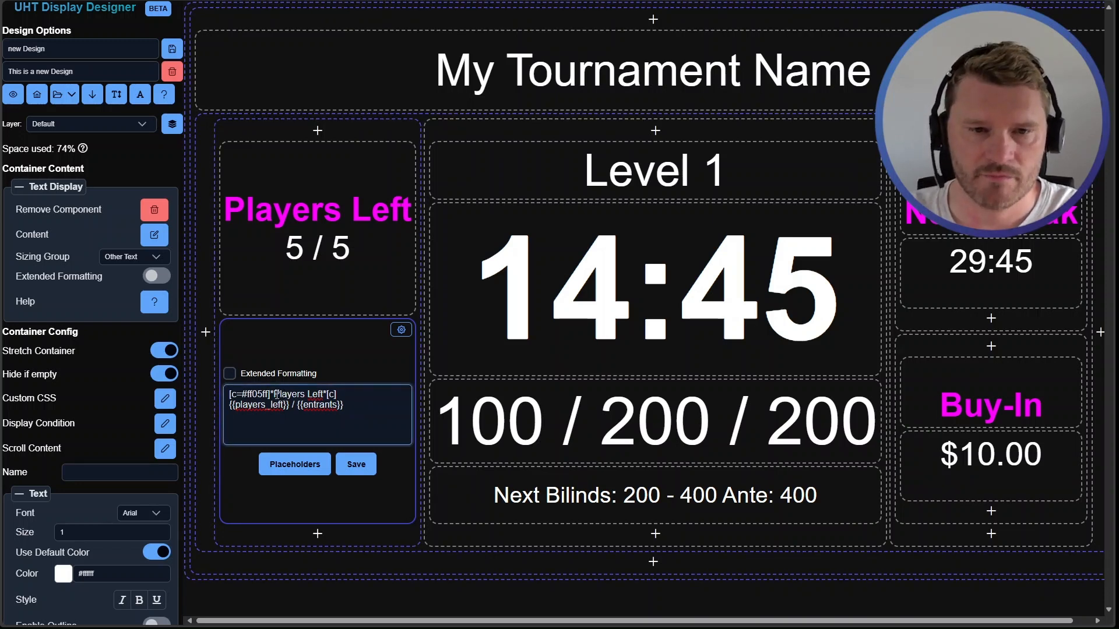
{"action": "left_click_drag", "start_coordinate": [274, 394], "coordinate": [325, 397]}
{"action": "type", "text": "Average Stack"}
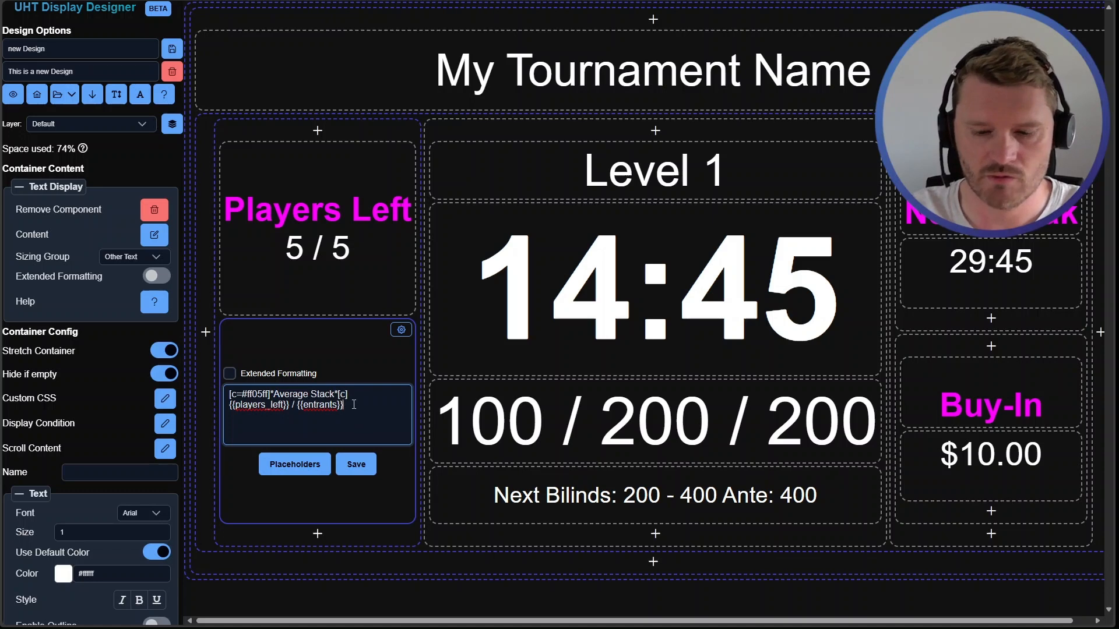
{"action": "key", "text": "shift+Home"}
{"action": "key", "text": "BackSpace"}
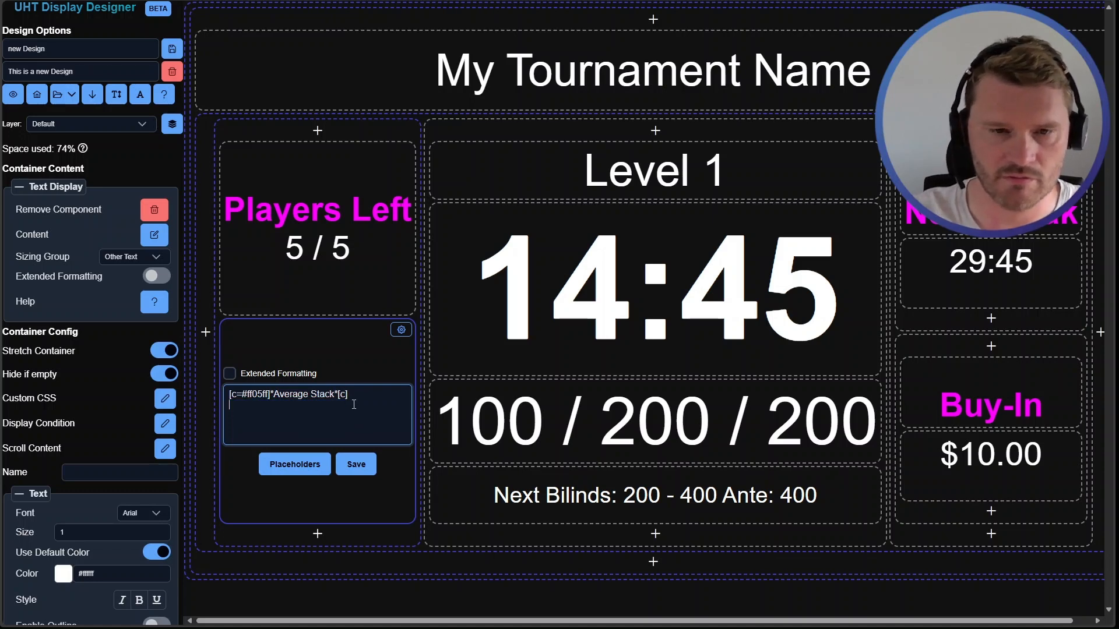
Search the placeholders for avera and insert the average_stack placeholder on the second line
{"action": "left_click", "coordinate": [295, 463]}
{"action": "left_click", "coordinate": [535, 164]}
{"action": "type", "text": "avera"}
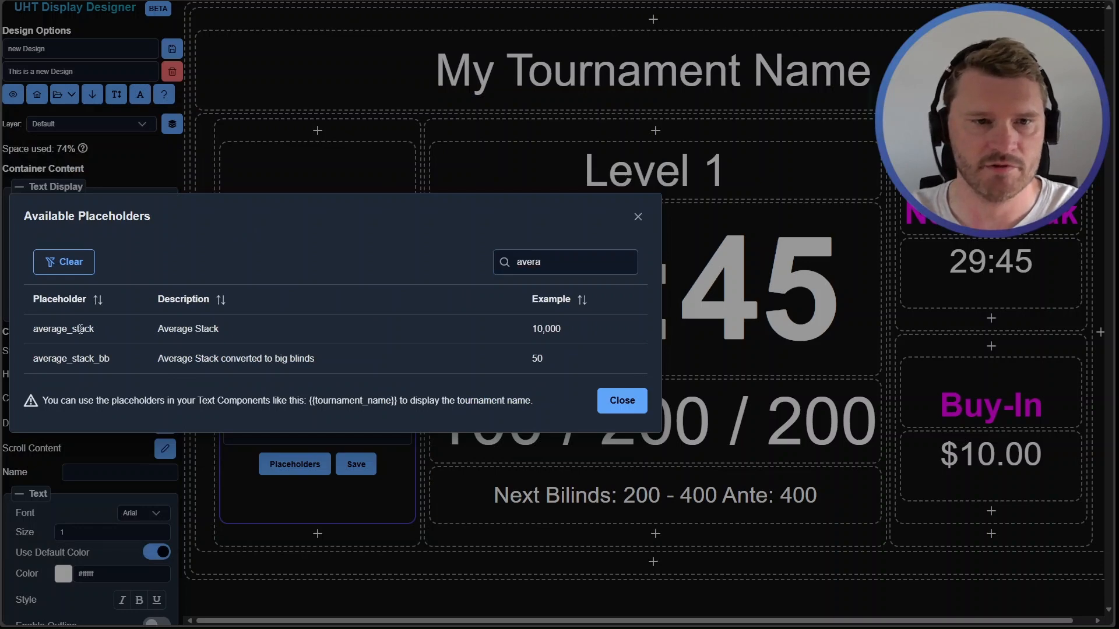
{"action": "left_click", "coordinate": [80, 329]}
{"action": "left_click", "coordinate": [617, 400]}
{"action": "left_click", "coordinate": [355, 439]}
{"action": "type", "text": "{{average_stack}}"}
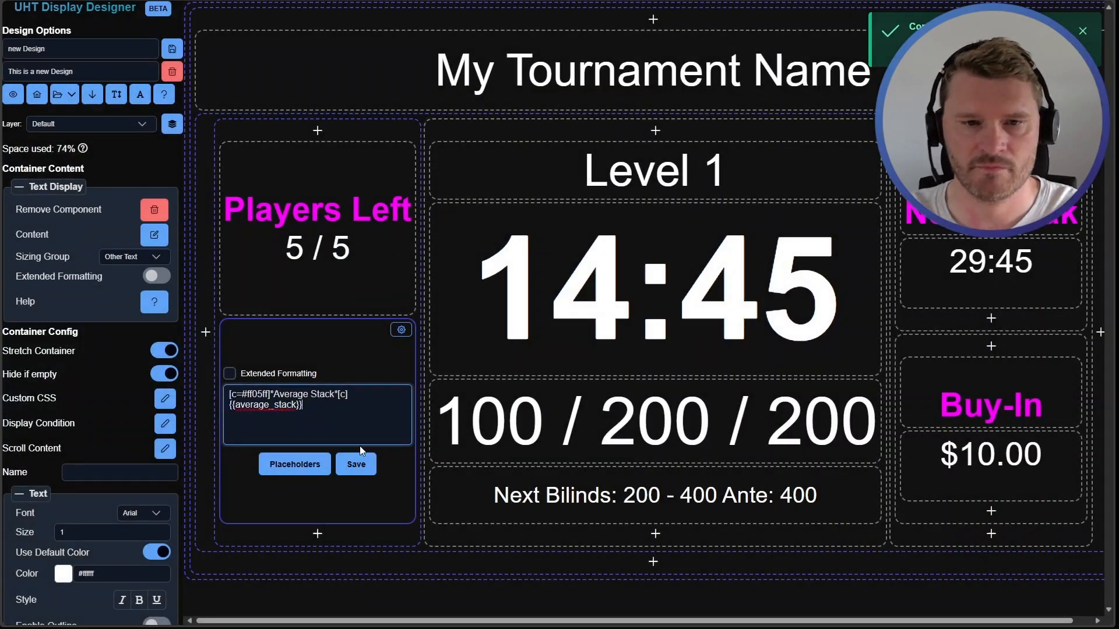
Enable extended formatting, save the Average Stack content and reduce the component's text size to 0
{"action": "left_click", "coordinate": [361, 462]}
{"action": "left_click", "coordinate": [317, 391]}
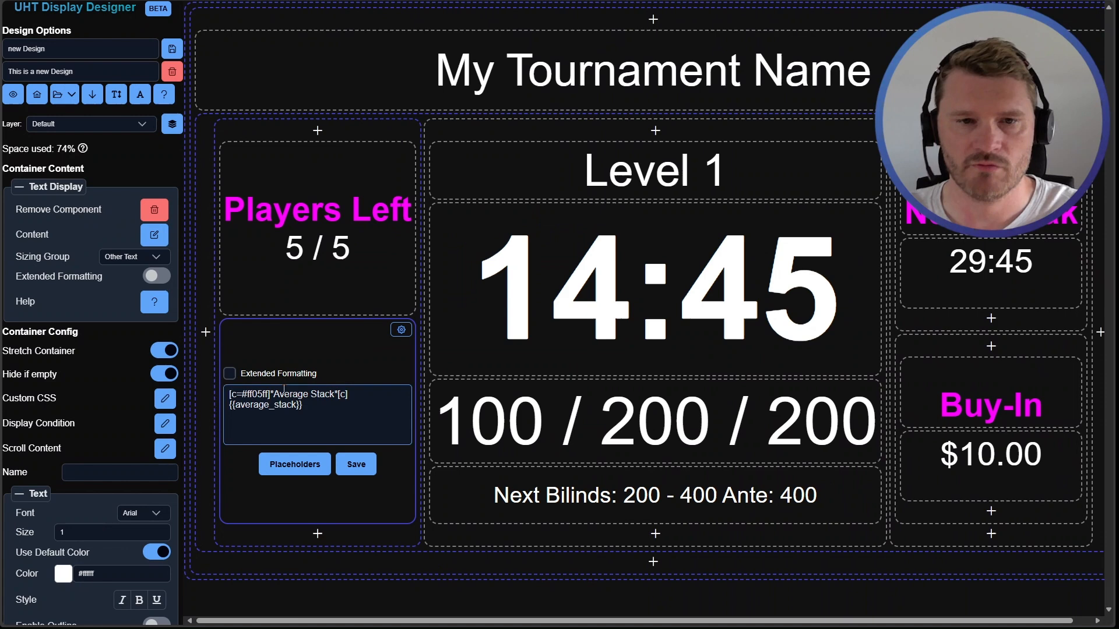
{"action": "left_click", "coordinate": [230, 374]}
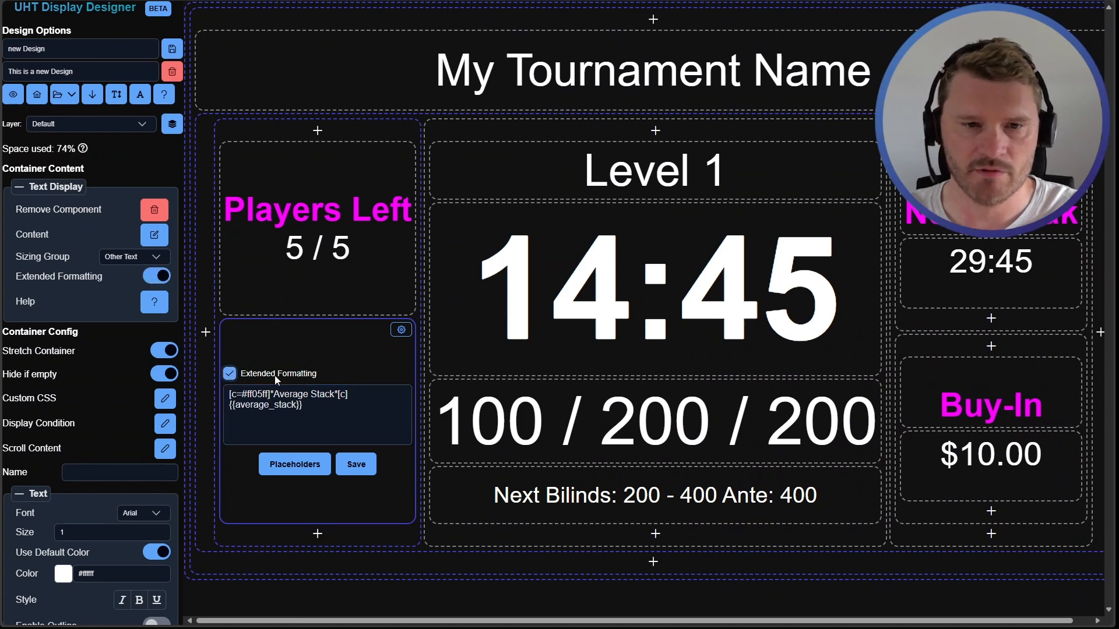
{"action": "left_click", "coordinate": [344, 464]}
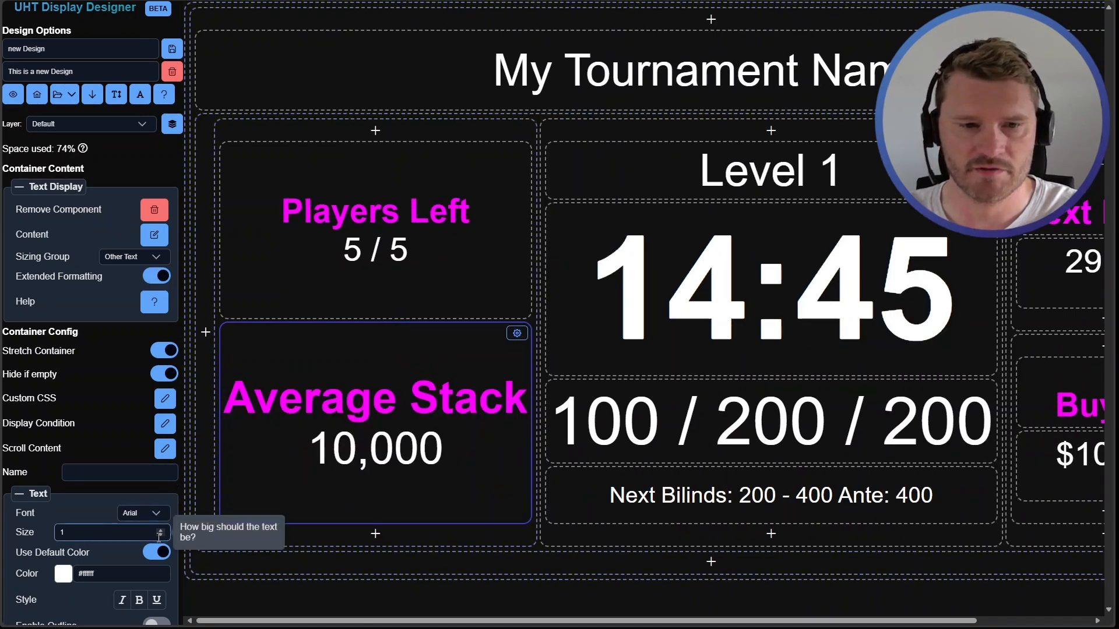
{"action": "left_click", "coordinate": [160, 536]}
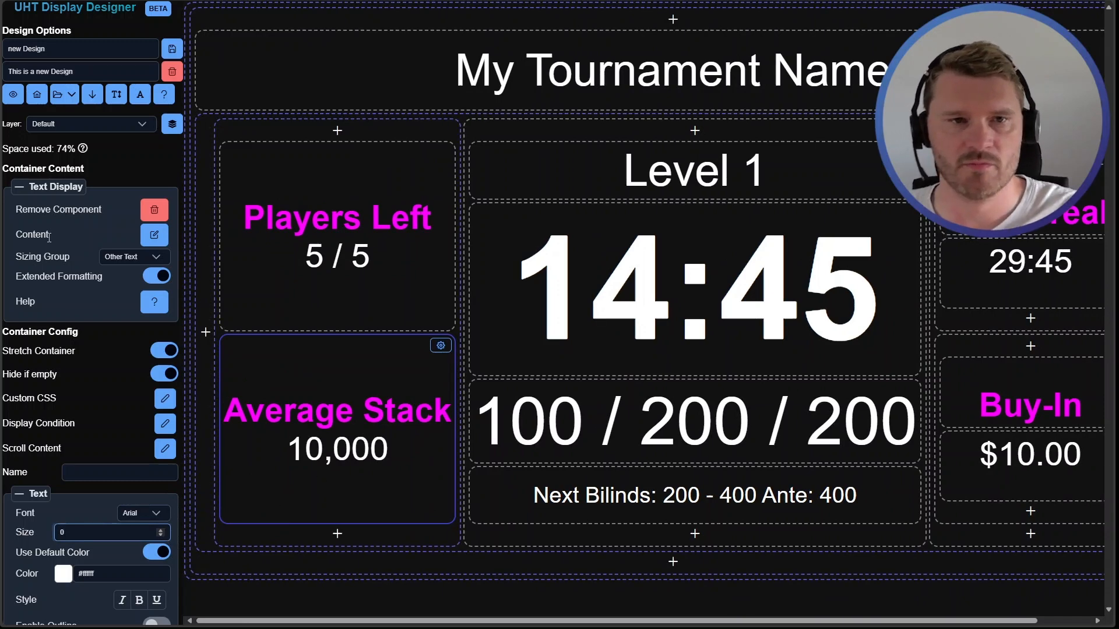
Preview the display in a separate tab and close the preview
{"action": "left_click", "coordinate": [13, 94]}
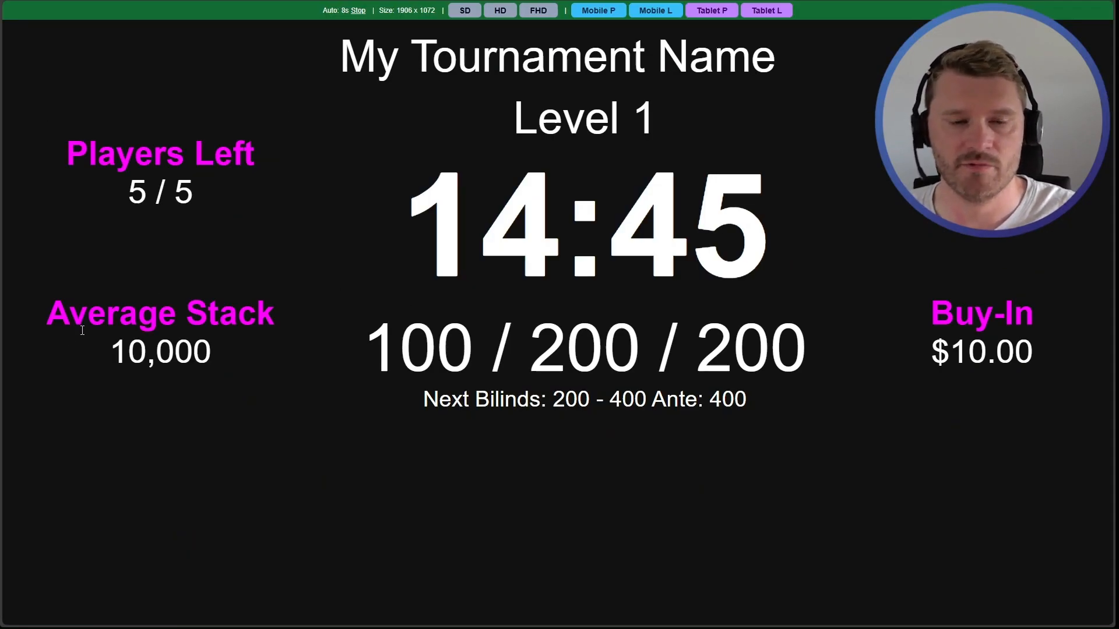
{"action": "key", "text": "ctrl+w"}
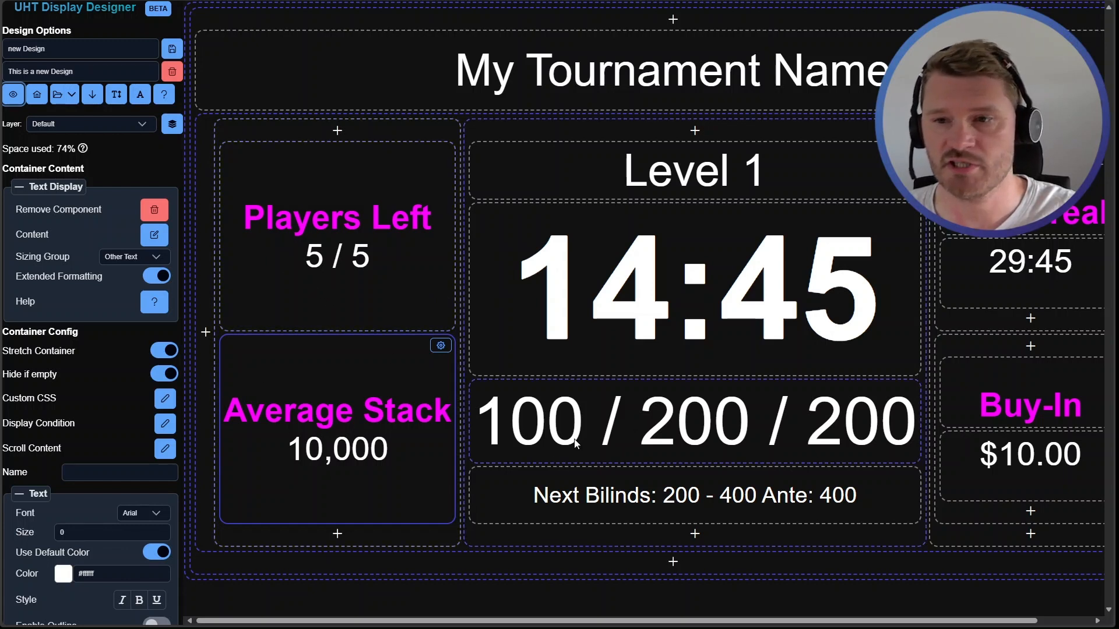
{"action": "scroll", "coordinate": [571, 446], "scroll_direction": "right", "scroll_amount": 1}
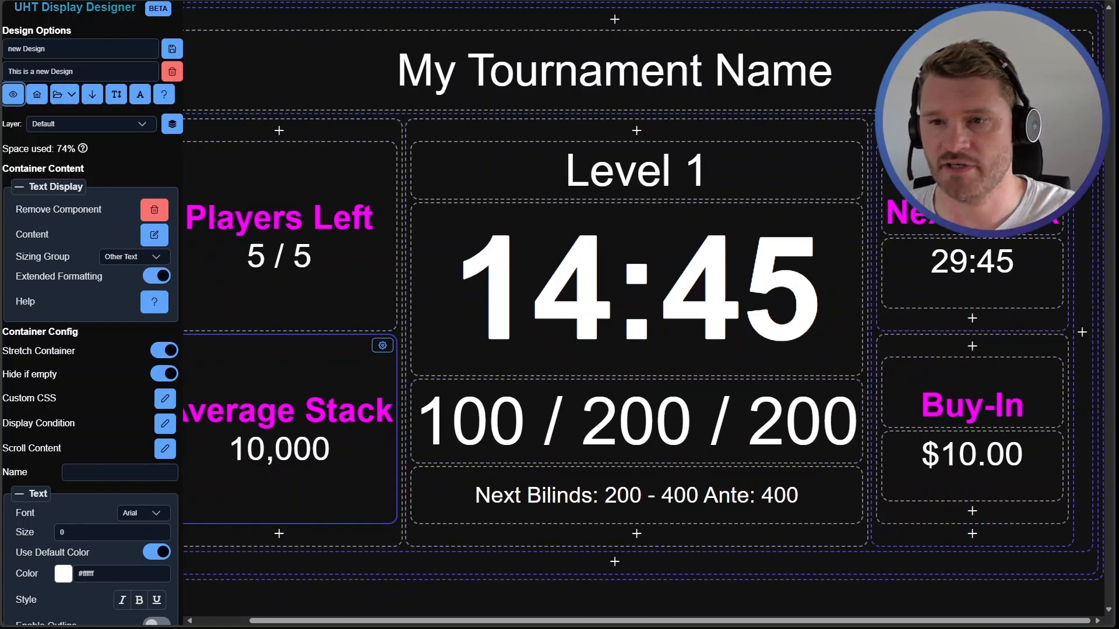
{"action": "scroll", "coordinate": [994, 338], "scroll_direction": "left", "scroll_amount": 1}
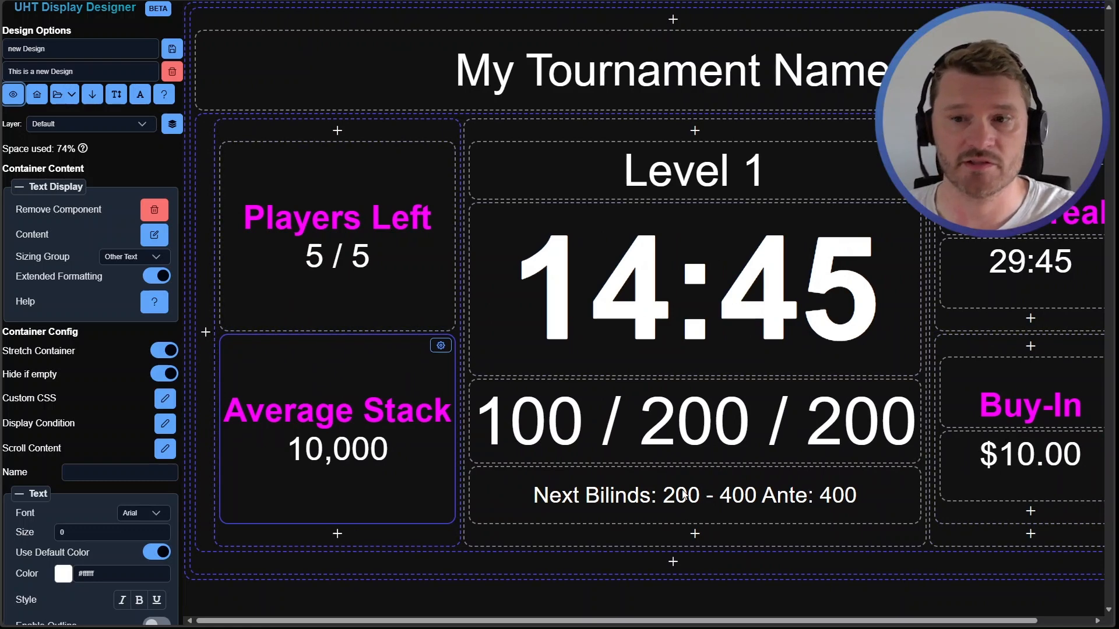
Open the container's display condition dialog and close it without entering a condition
{"action": "left_click", "coordinate": [267, 299]}
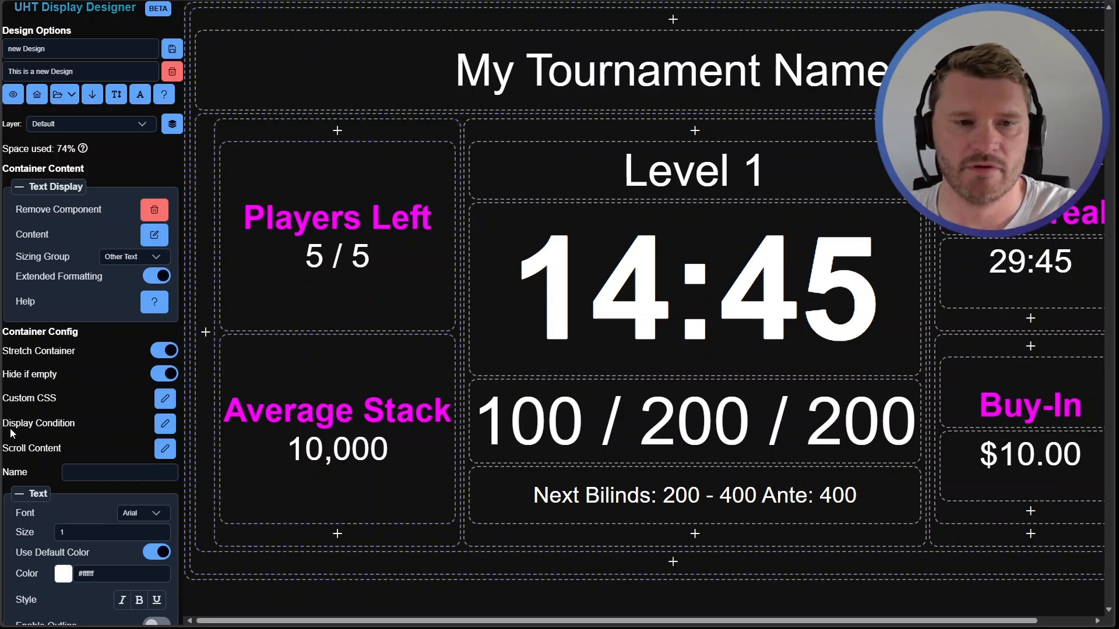
{"action": "left_click", "coordinate": [165, 424]}
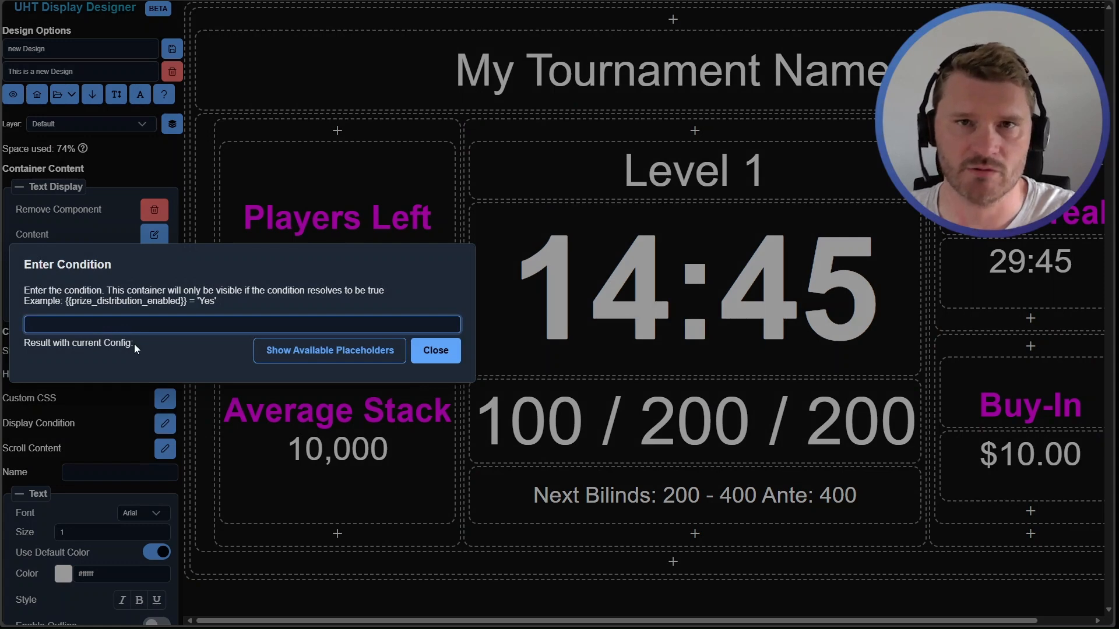
{"action": "left_click", "coordinate": [437, 350]}
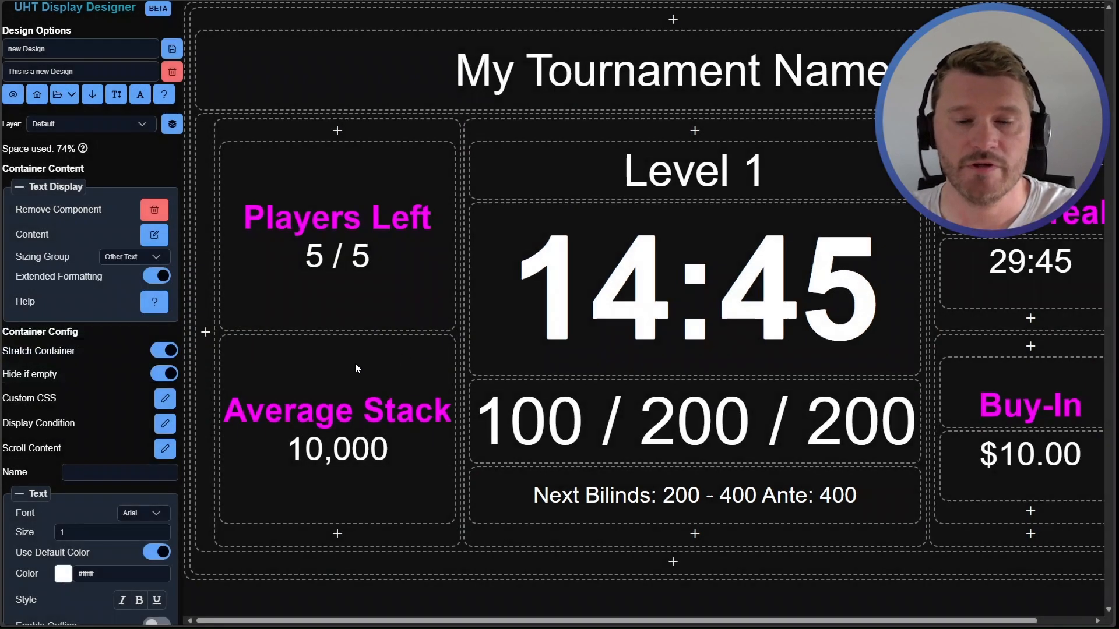
Open the Players Left content editor and add a third line reading [if {{itm_active}}='Yes'] [if]
{"action": "left_click", "coordinate": [327, 280]}
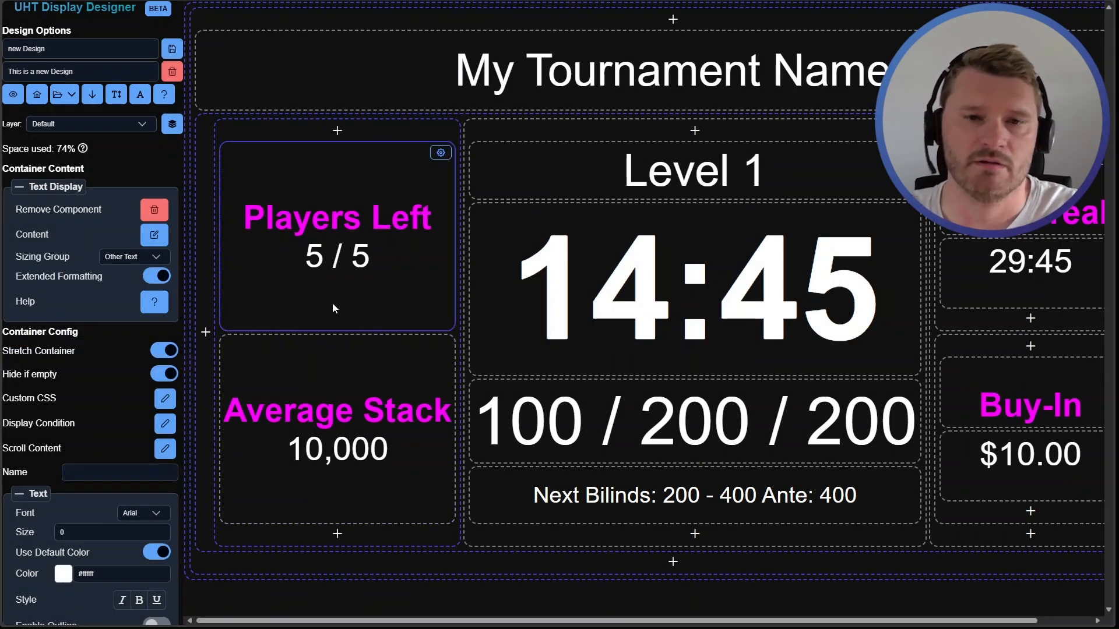
{"action": "double_click", "coordinate": [339, 258]}
{"action": "left_click", "coordinate": [359, 227]}
{"action": "left_click", "coordinate": [369, 280]}
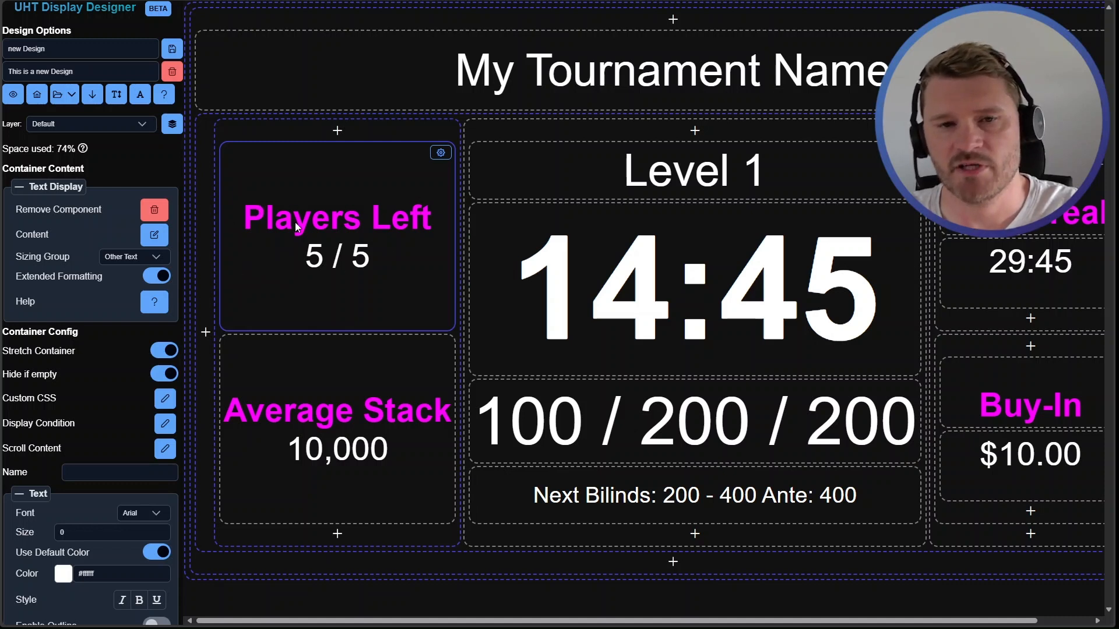
{"action": "double_click", "coordinate": [336, 257]}
{"action": "left_click", "coordinate": [357, 245]}
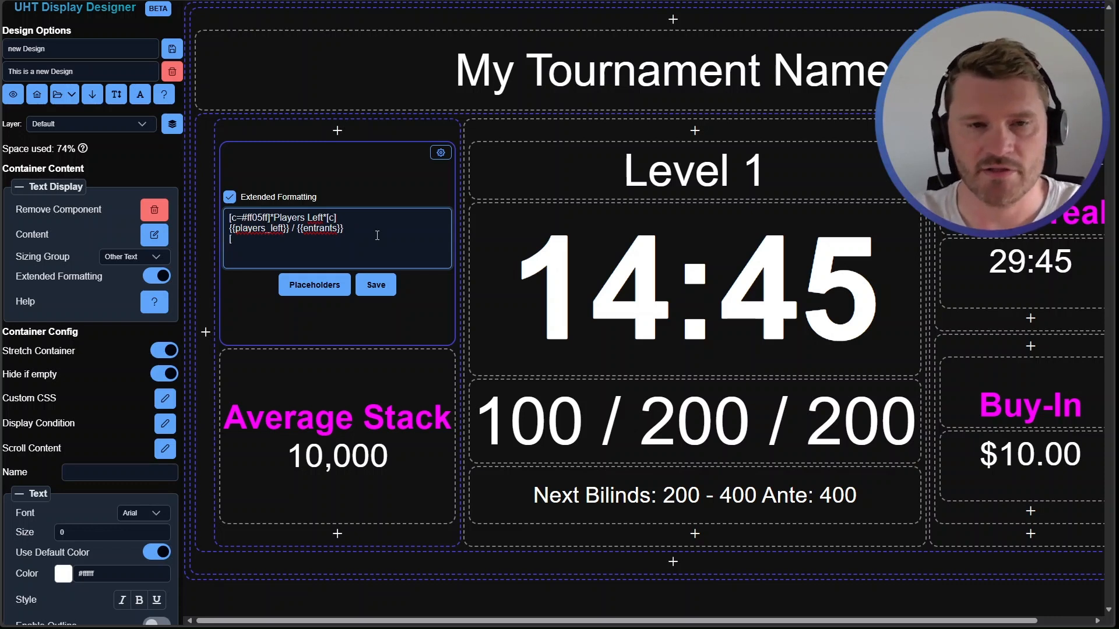
{"action": "type", "text": "if"}
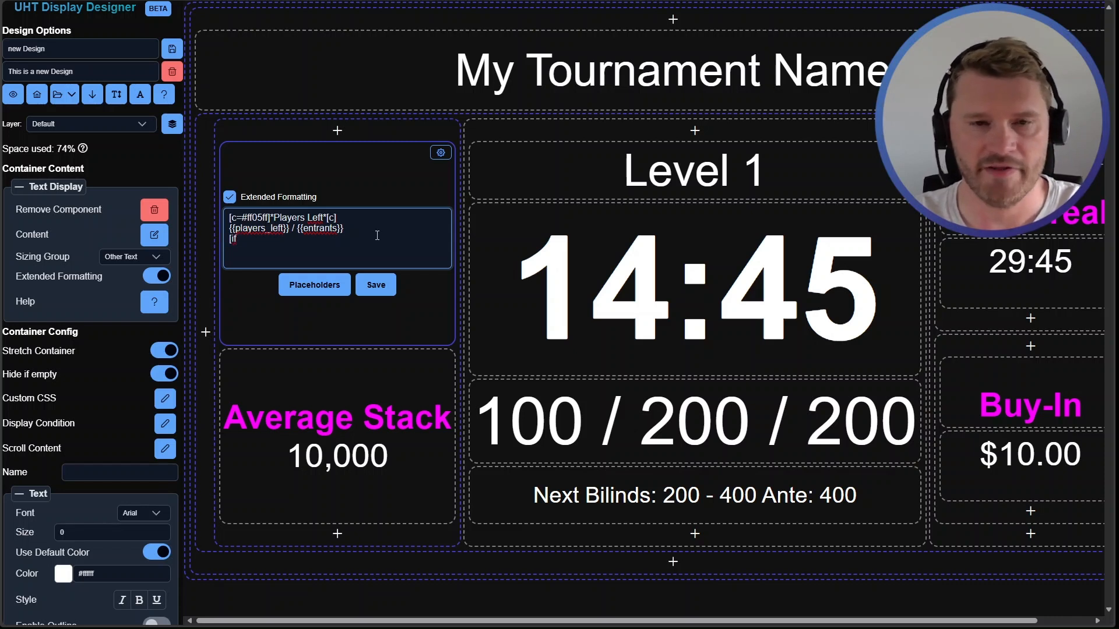
{"action": "type", "text": " {{itm_active}}"}
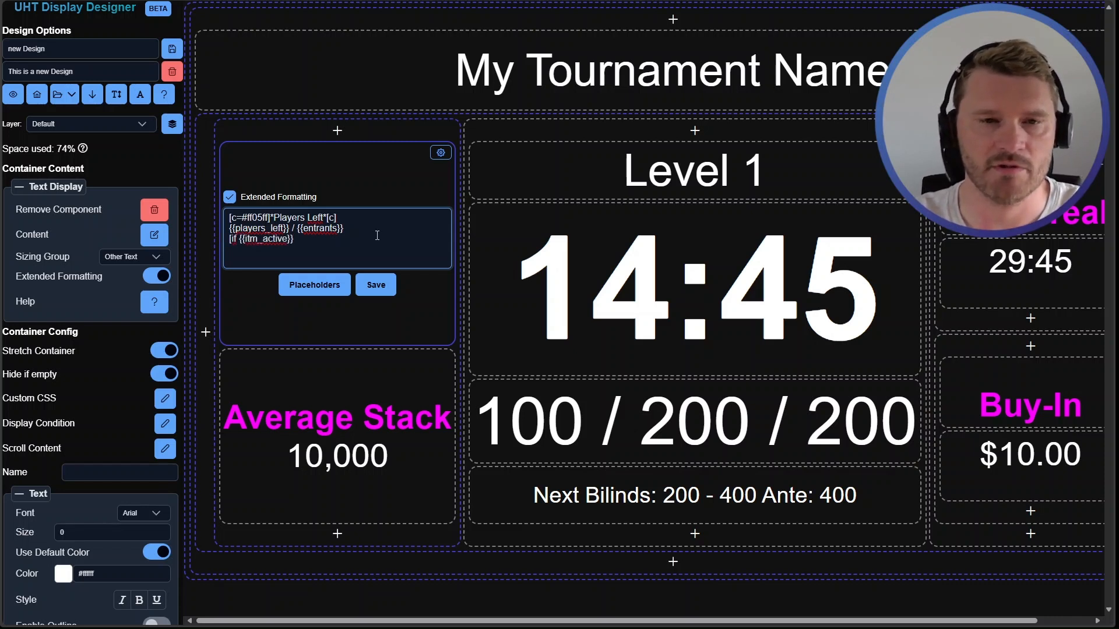
{"action": "type", "text": "="}
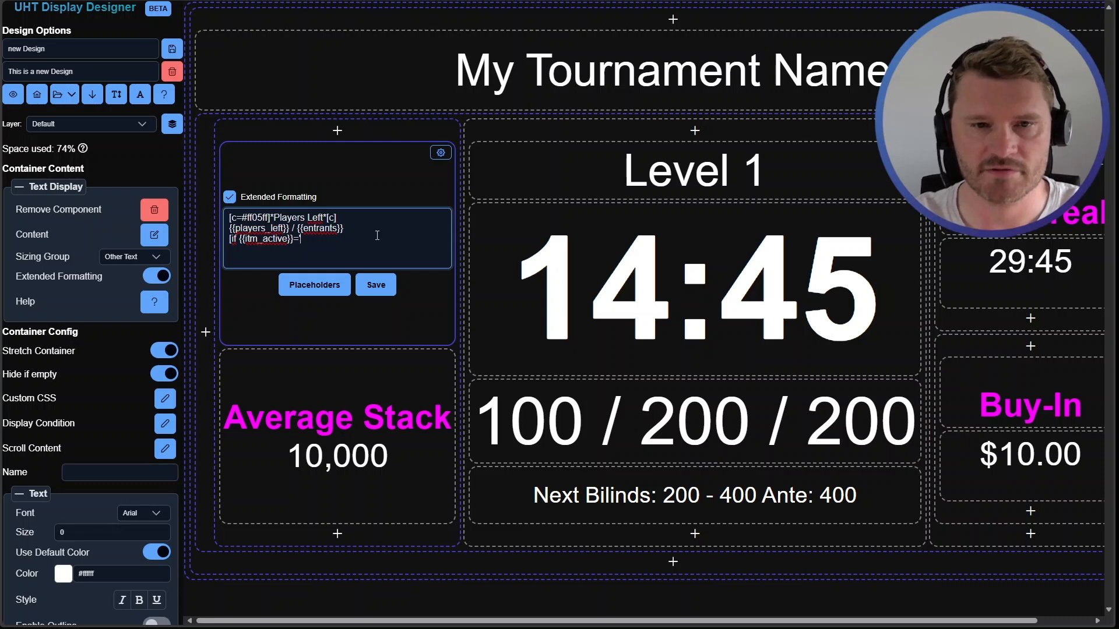
{"action": "type", "text": "'Ye"}
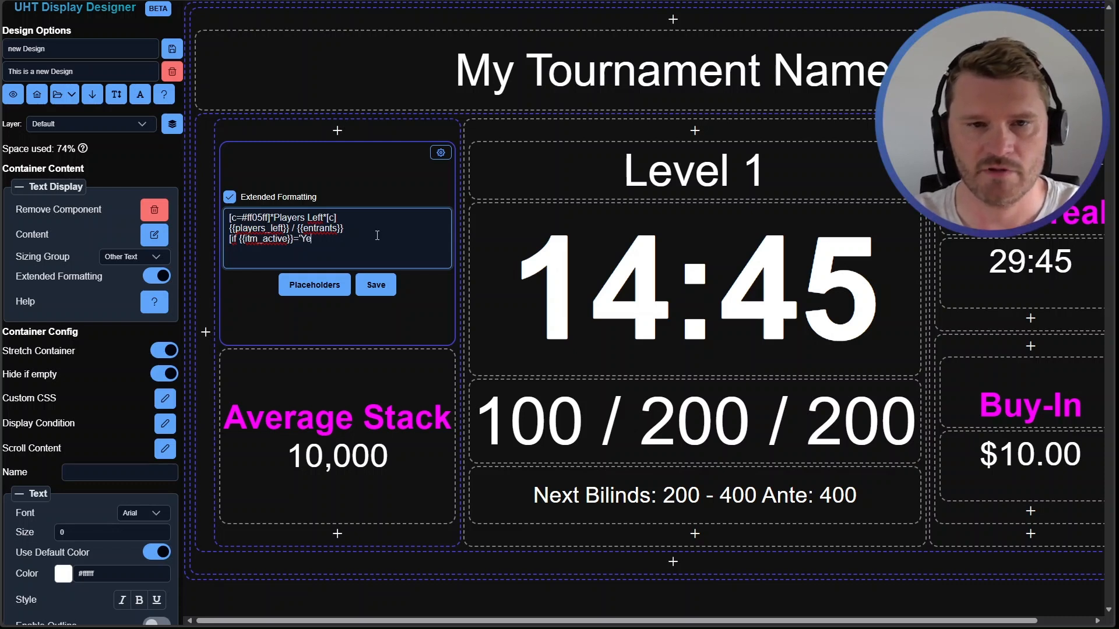
{"action": "type", "text": "s'] [if]"}
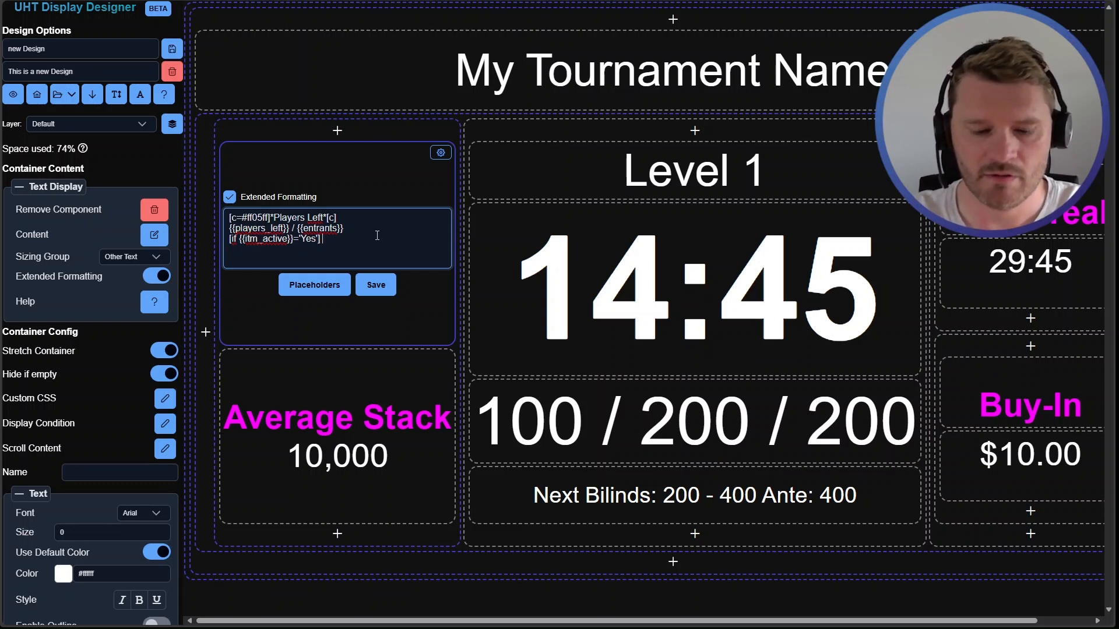
Insert the {{players_left}} placeholder inside the Yes condition, flanked by two pasted fire emojis
{"action": "key", "text": "Left"}
{"action": "key", "text": "Left"}
{"action": "key", "text": "Left"}
{"action": "key", "text": "Left"}
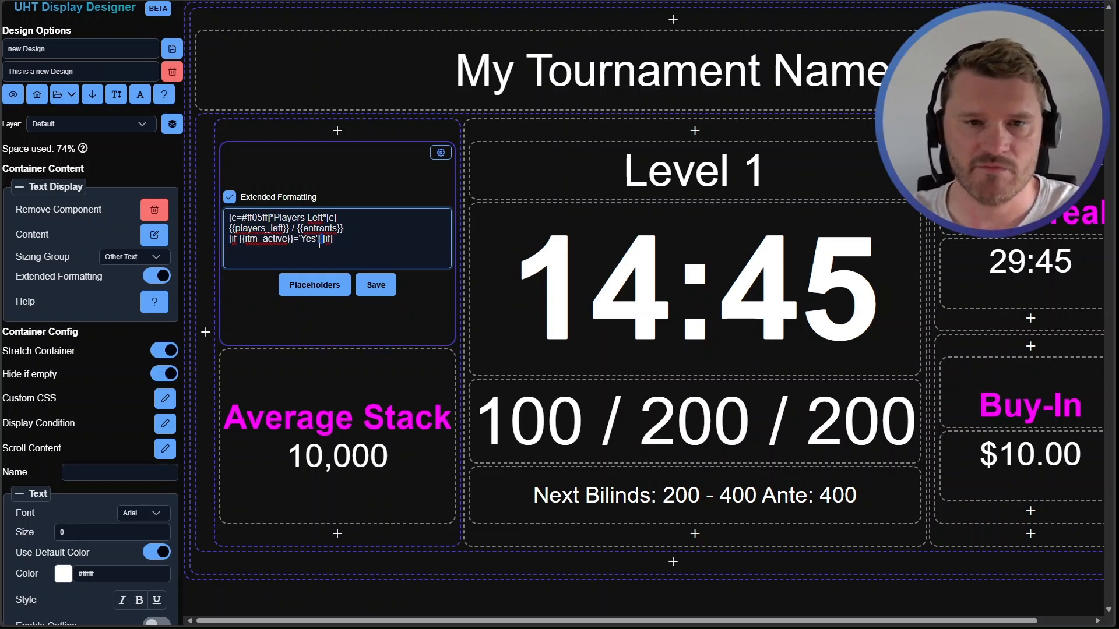
{"action": "double_click", "coordinate": [255, 228]}
{"action": "key", "text": "ctrl+c"}
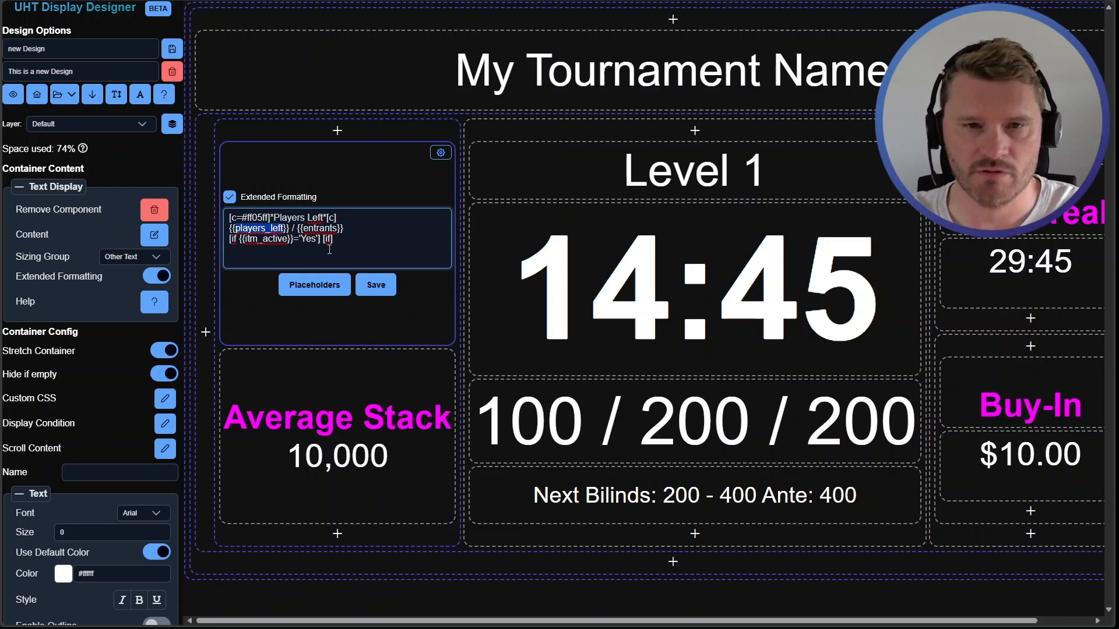
{"action": "left_click", "coordinate": [322, 241]}
{"action": "type", "text": "{{"}
{"action": "key", "text": "ctrl+v"}
{"action": "type", "text": "}}"}
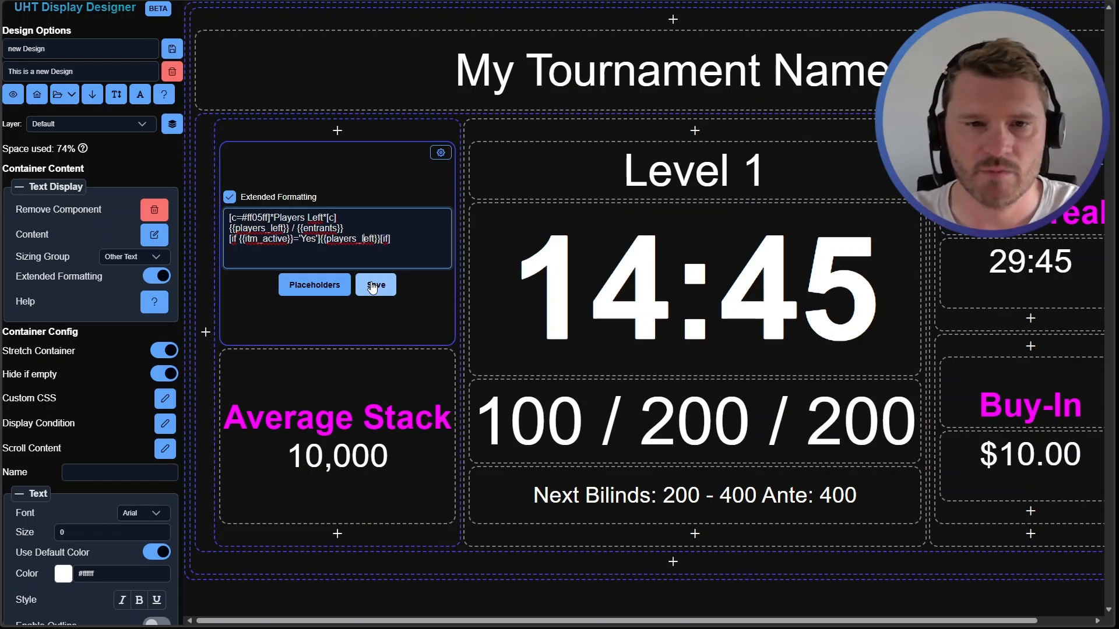
{"action": "left_click", "coordinate": [372, 287]}
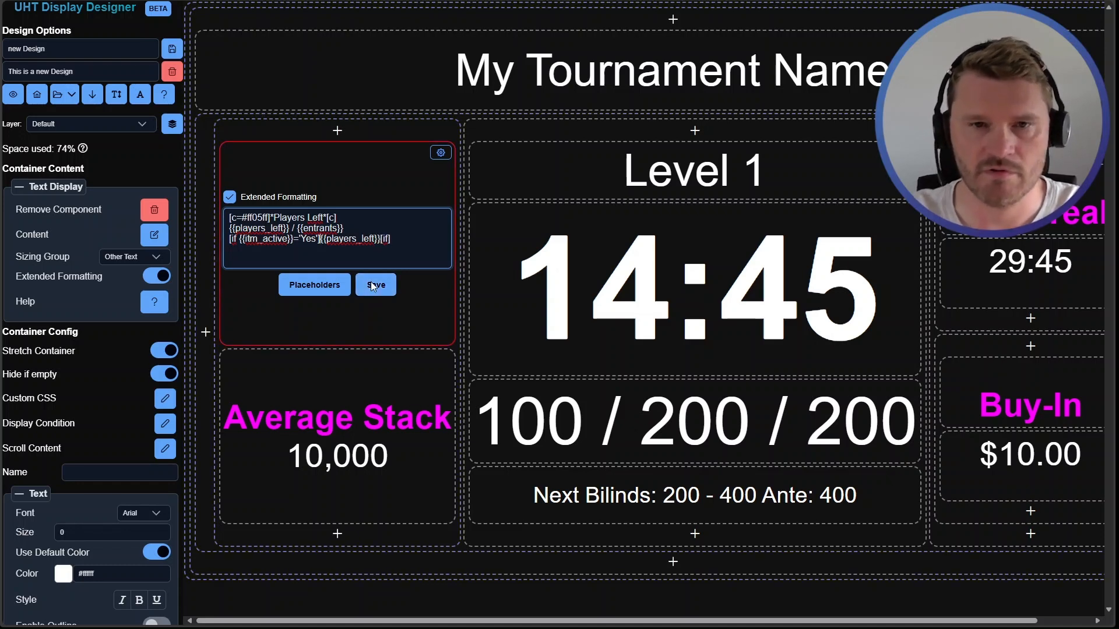
{"action": "type", "text": "🔥"}
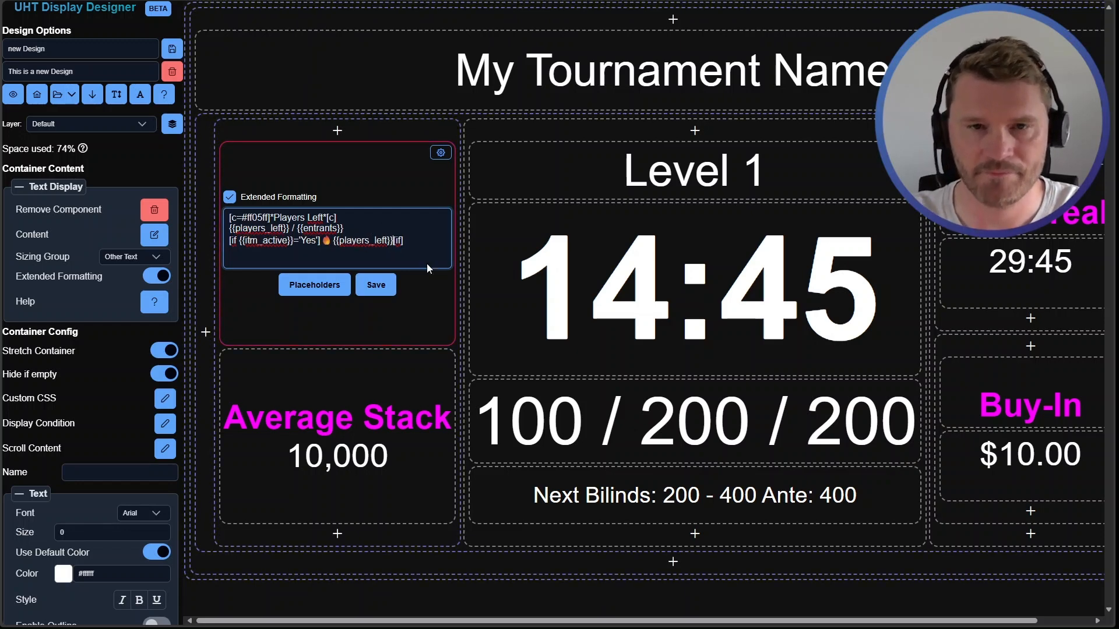
{"action": "type", "text": "🔥"}
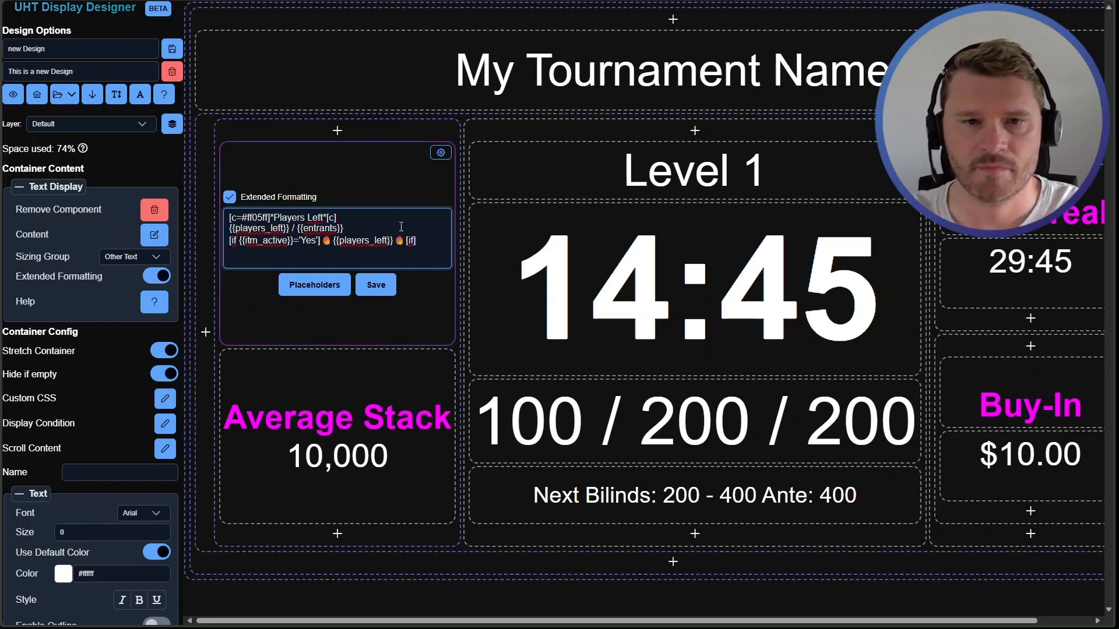
Wrap the second line in an [if {{itm_active}}='No'] ... [if] condition and save the content
{"action": "left_click", "coordinate": [320, 243]}
{"action": "key", "text": "shift+Home"}
{"action": "key", "text": "ctrl+c"}
{"action": "left_click", "coordinate": [229, 228]}
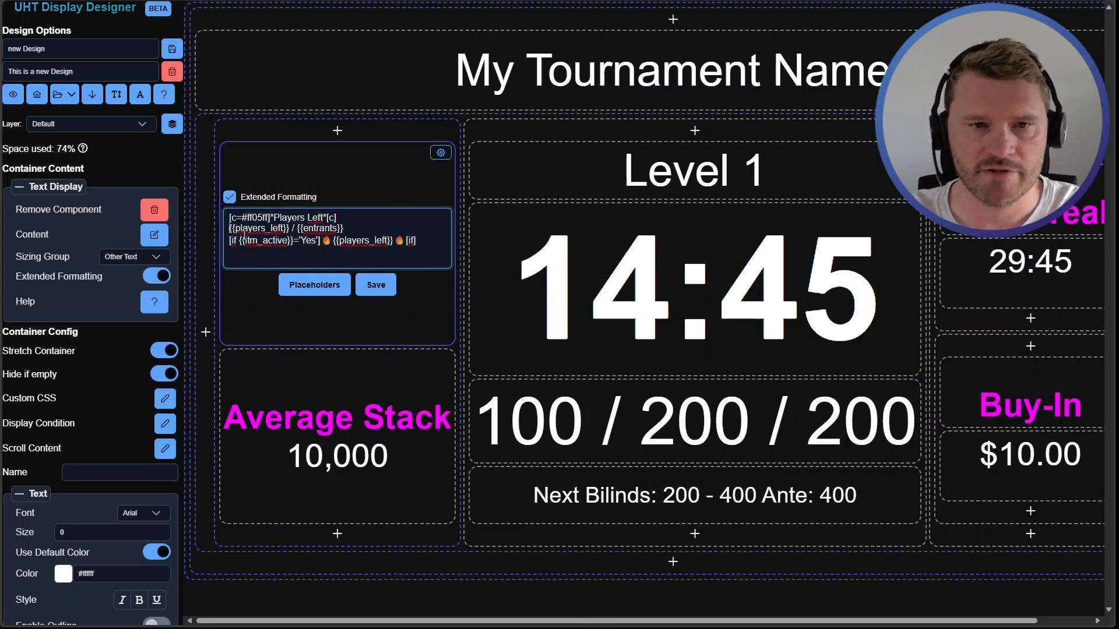
{"action": "key", "text": "ctrl+v"}
{"action": "double_click", "coordinate": [310, 229]}
{"action": "type", "text": "No"}
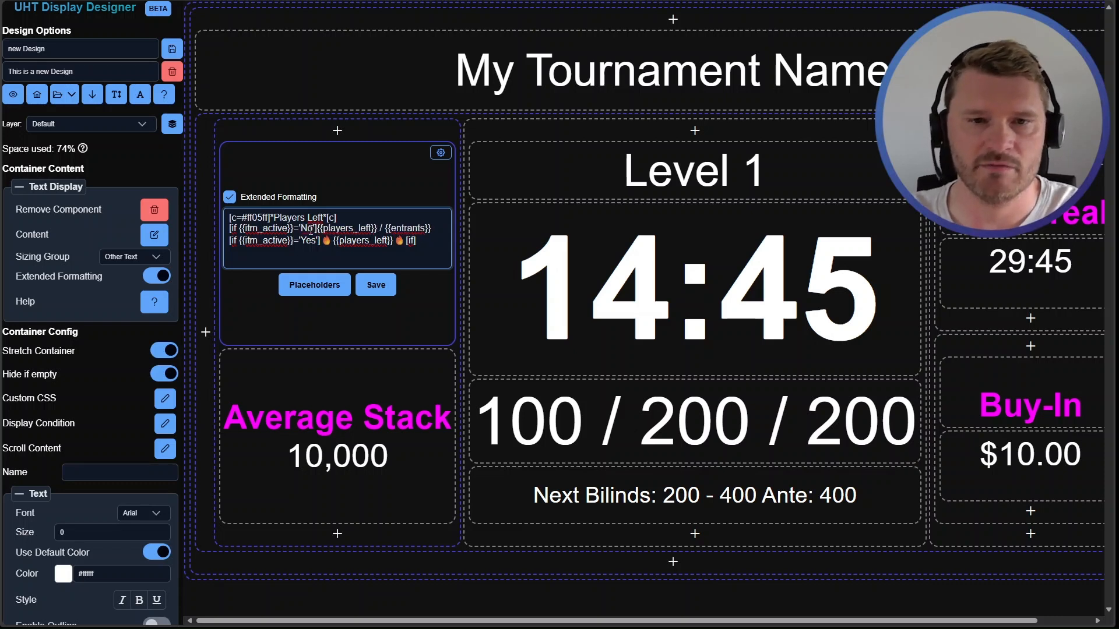
{"action": "left_click", "coordinate": [443, 233]}
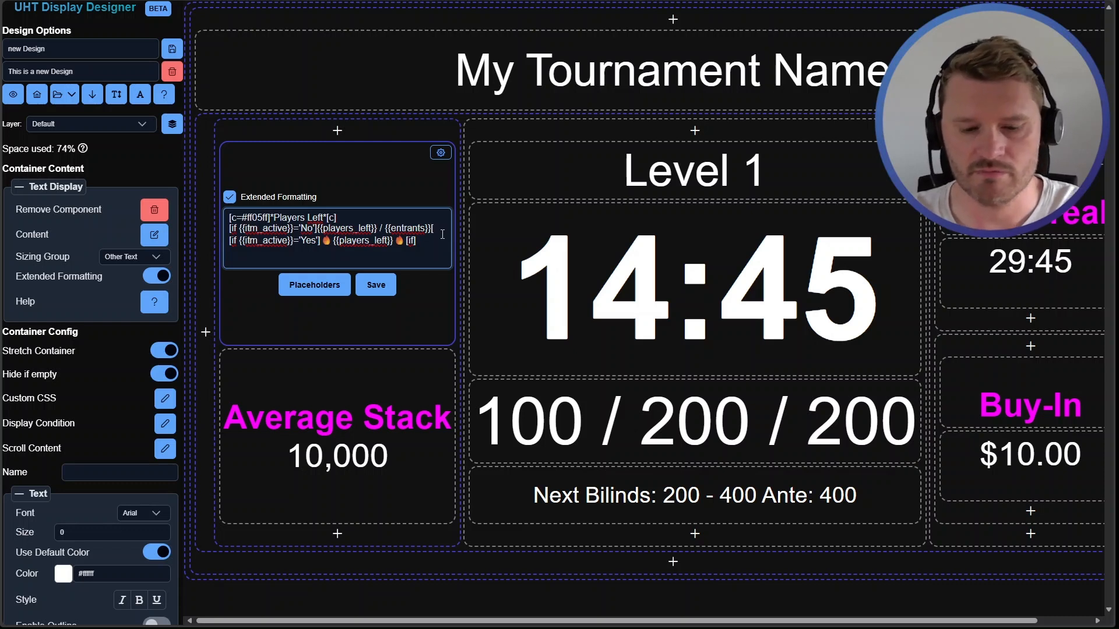
{"action": "type", "text": "[if]"}
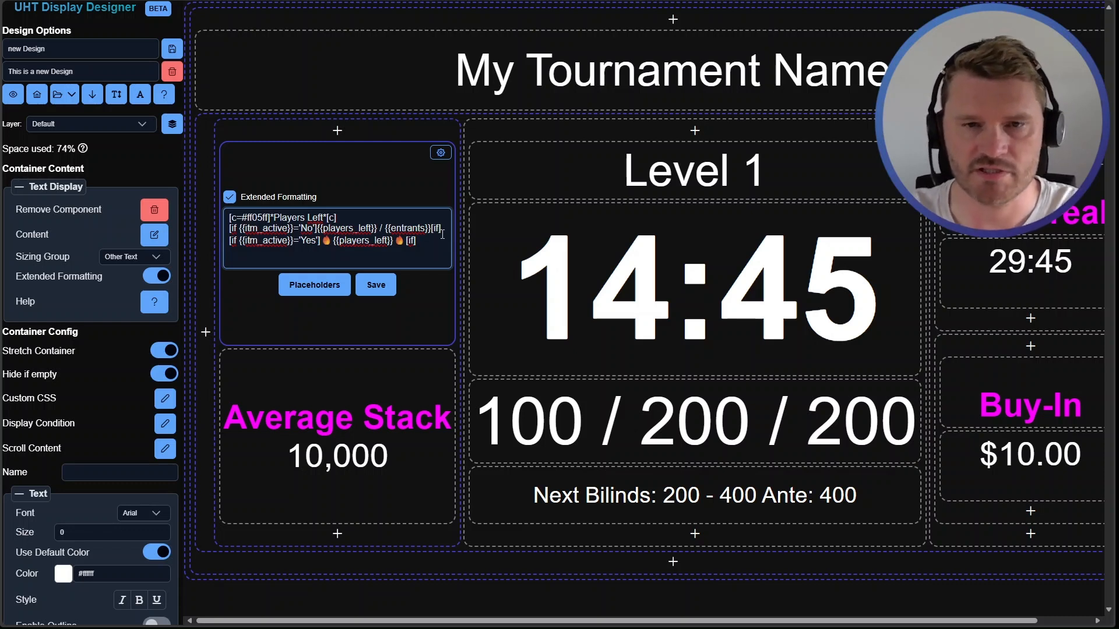
{"action": "left_click", "coordinate": [374, 291]}
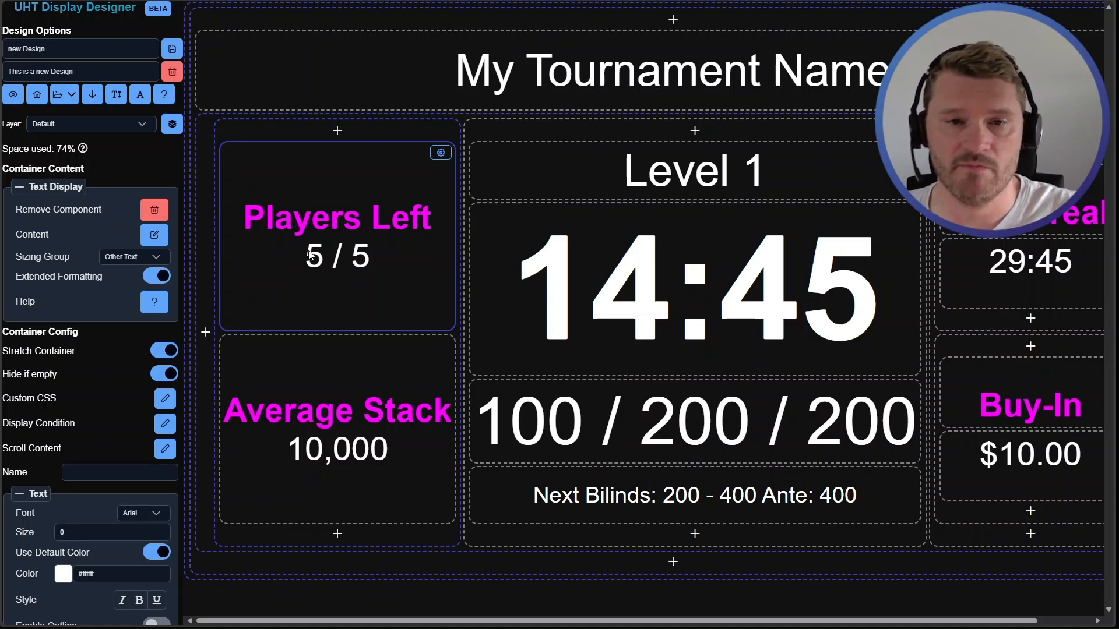
Lower the tournament options' Players left value to 3 to test the conditional display
{"action": "scroll", "coordinate": [90, 417], "scroll_direction": "down", "scroll_amount": 8}
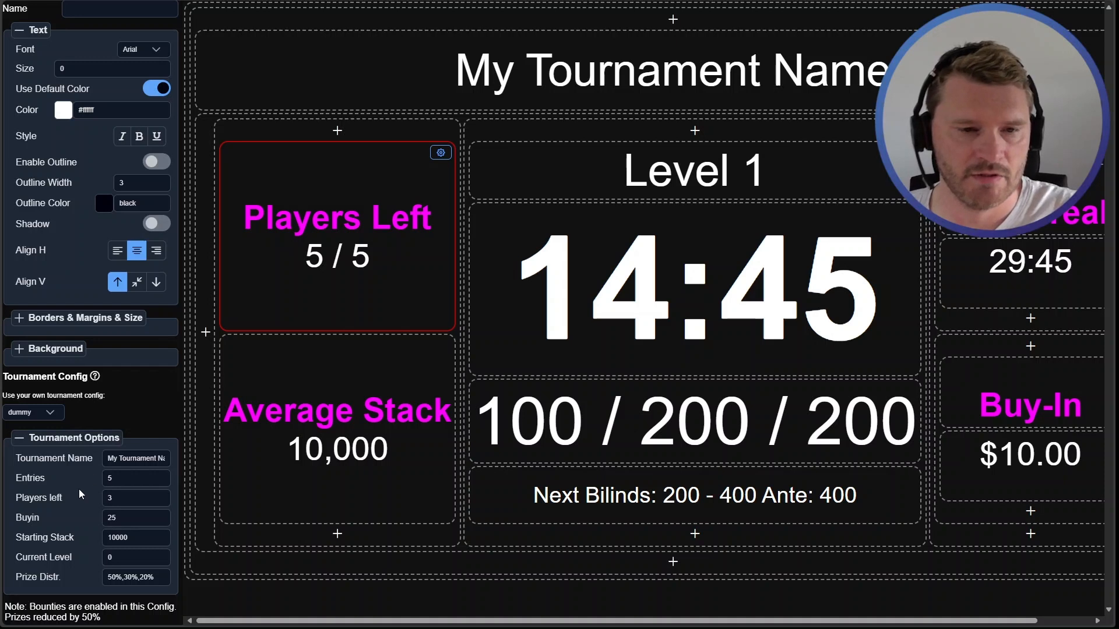
{"action": "left_click", "coordinate": [160, 495]}
{"action": "left_click", "coordinate": [161, 495]}
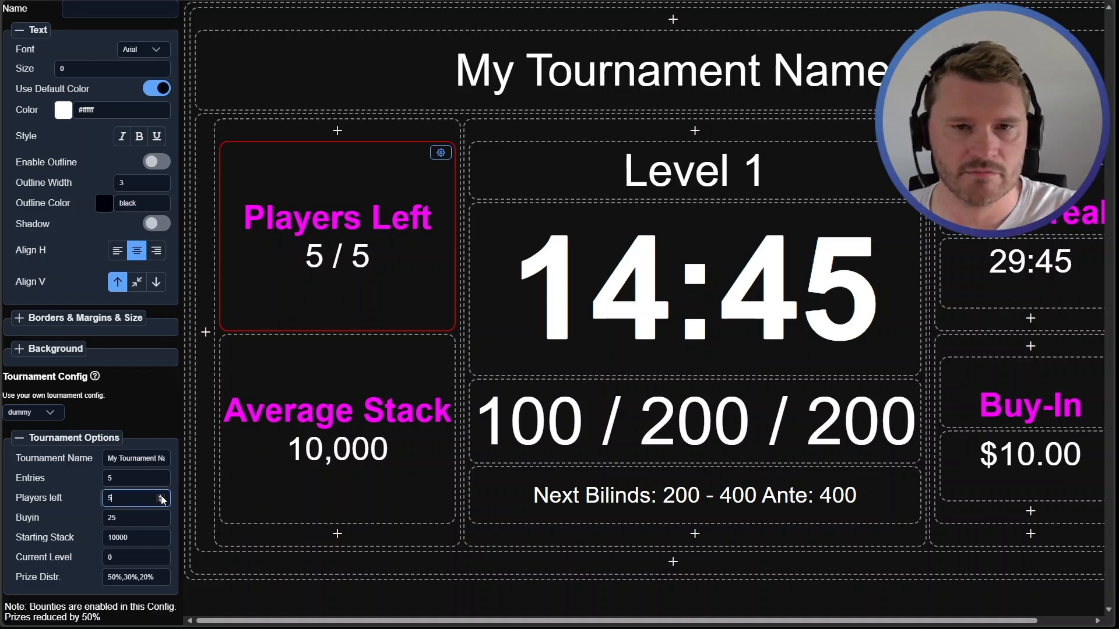
{"action": "left_click", "coordinate": [162, 502]}
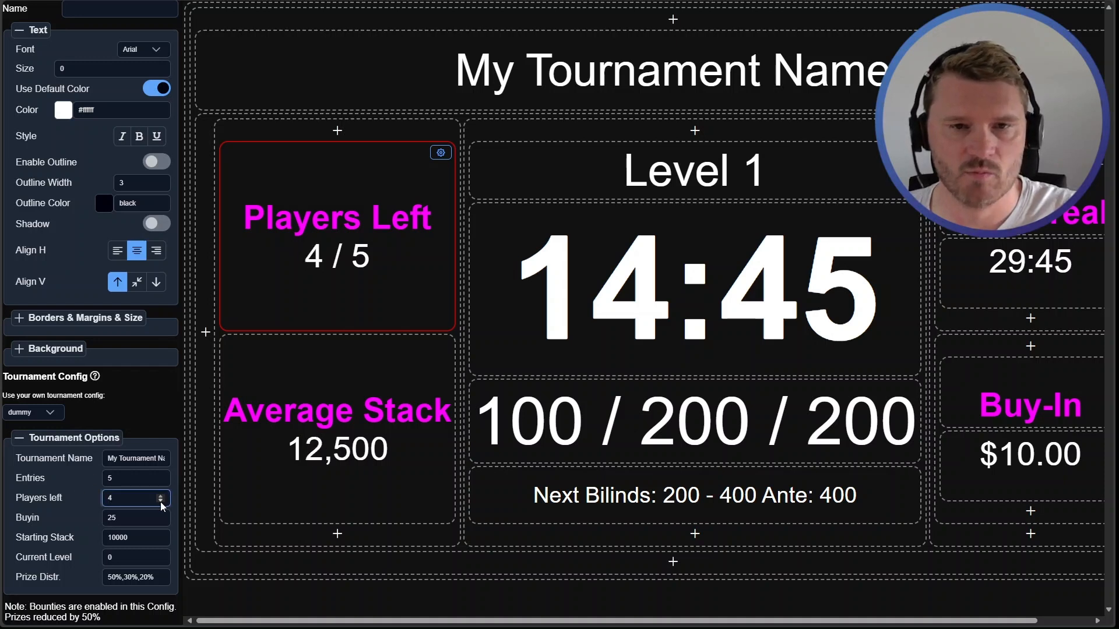
{"action": "left_click", "coordinate": [161, 502]}
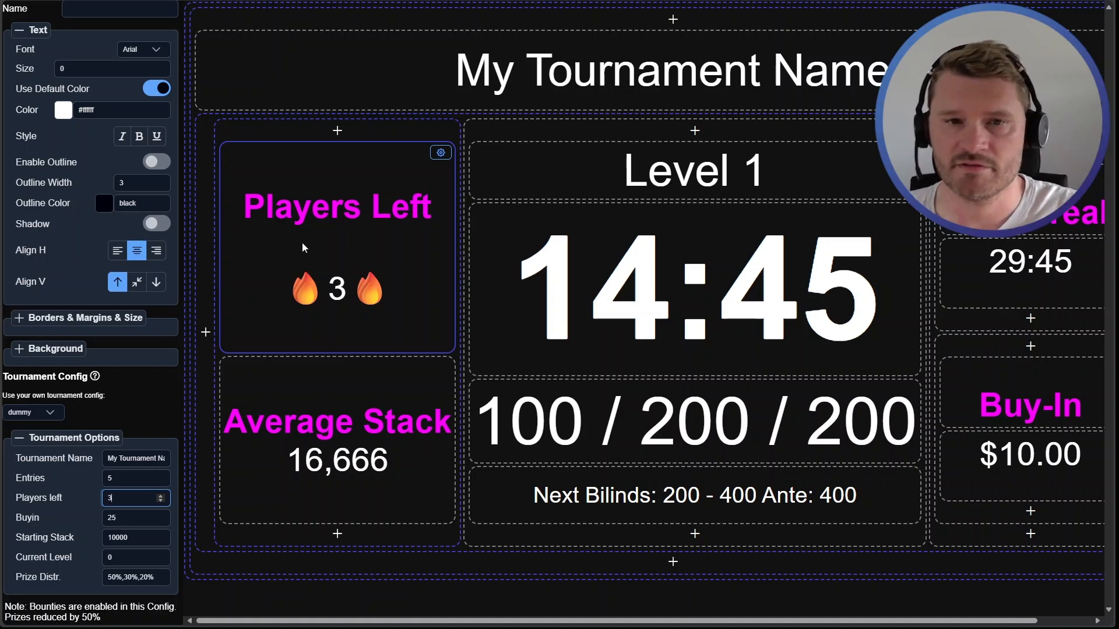
Reopen the Players Left content editor to review the conditions and save it
{"action": "double_click", "coordinate": [337, 240]}
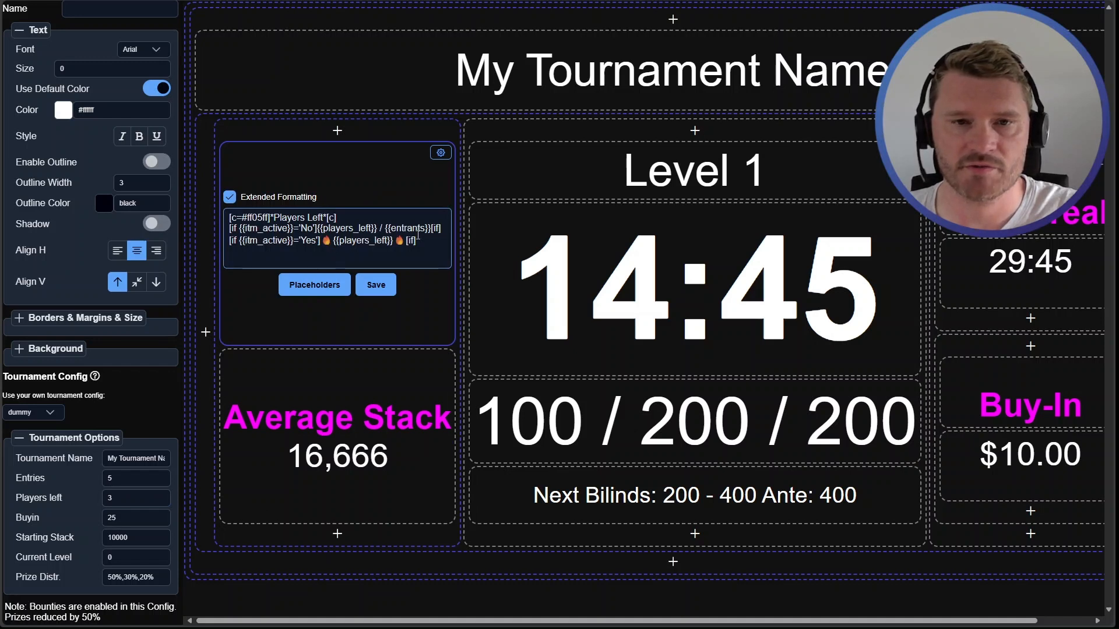
{"action": "left_click", "coordinate": [257, 247]}
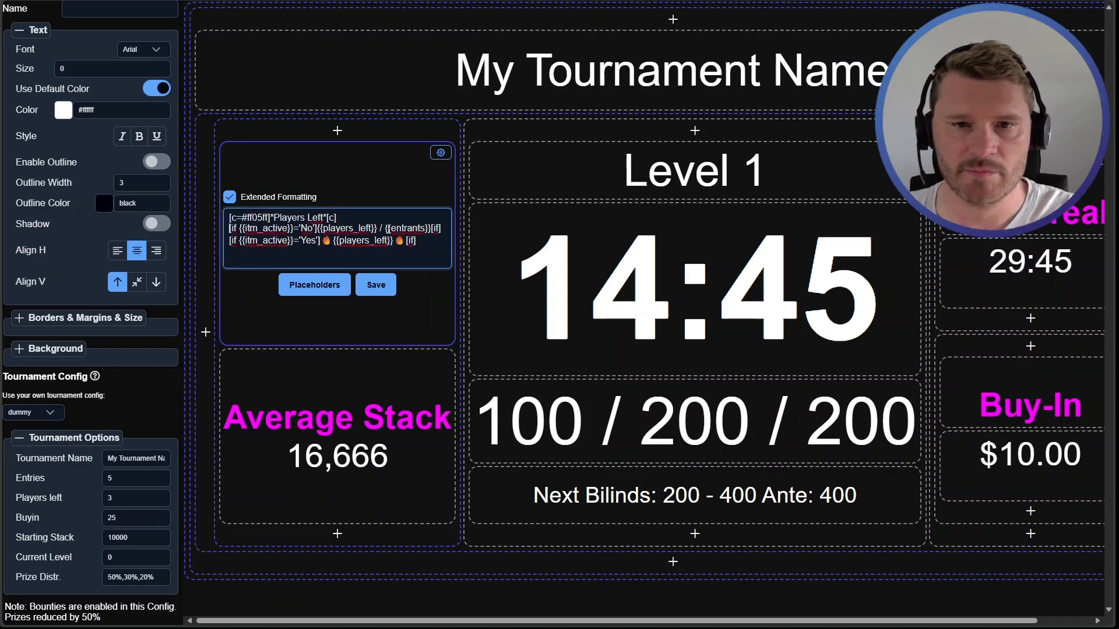
{"action": "left_click", "coordinate": [376, 284]}
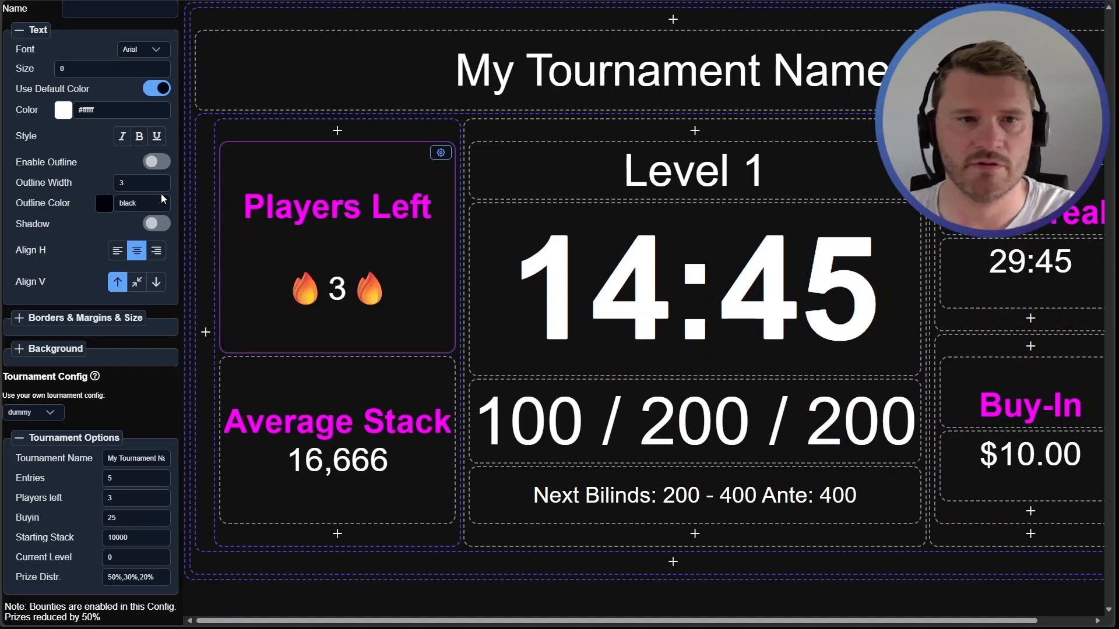
In the Text Designer, join the Yes-condition line onto the second line and close the designer
{"action": "scroll", "coordinate": [156, 177], "scroll_direction": "up", "scroll_amount": 6}
{"action": "left_click", "coordinate": [154, 120]}
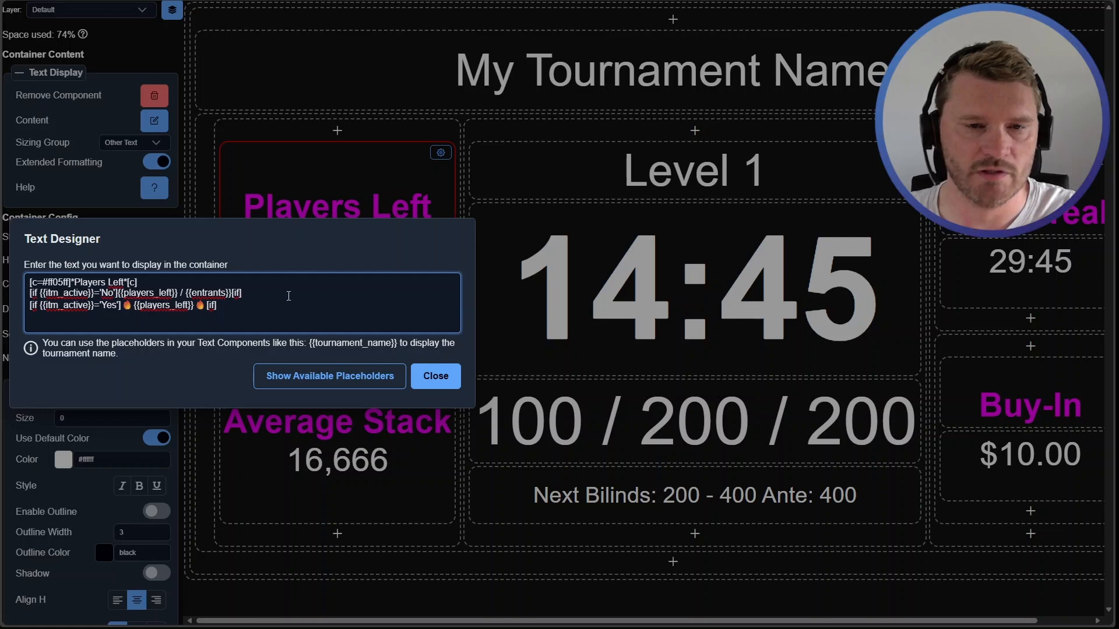
{"action": "left_click", "coordinate": [254, 296]}
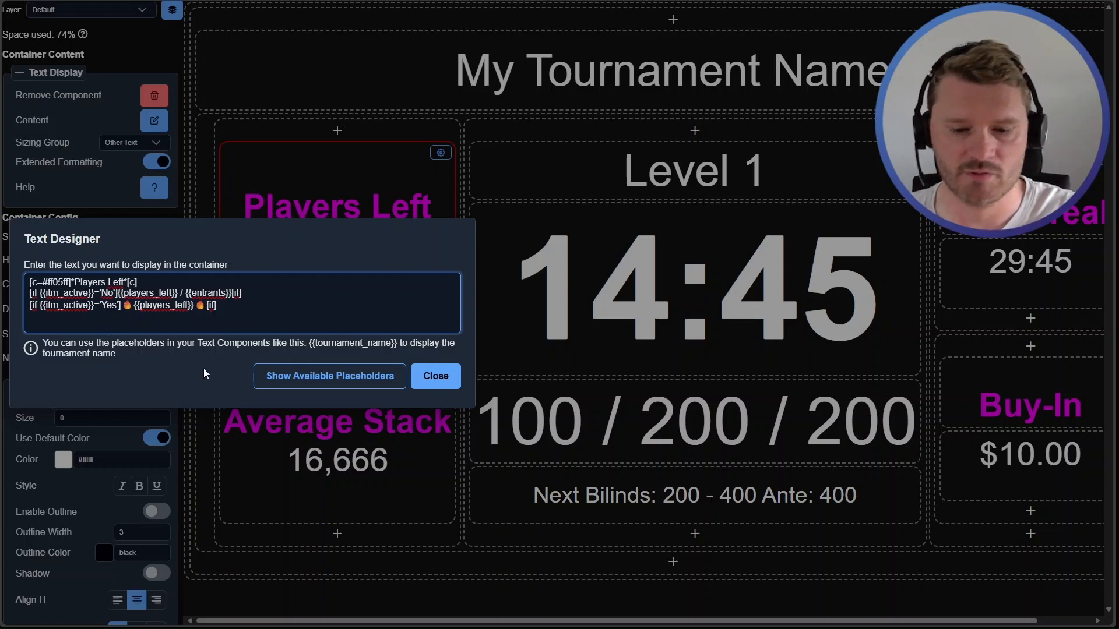
{"action": "key", "text": "BackSpace"}
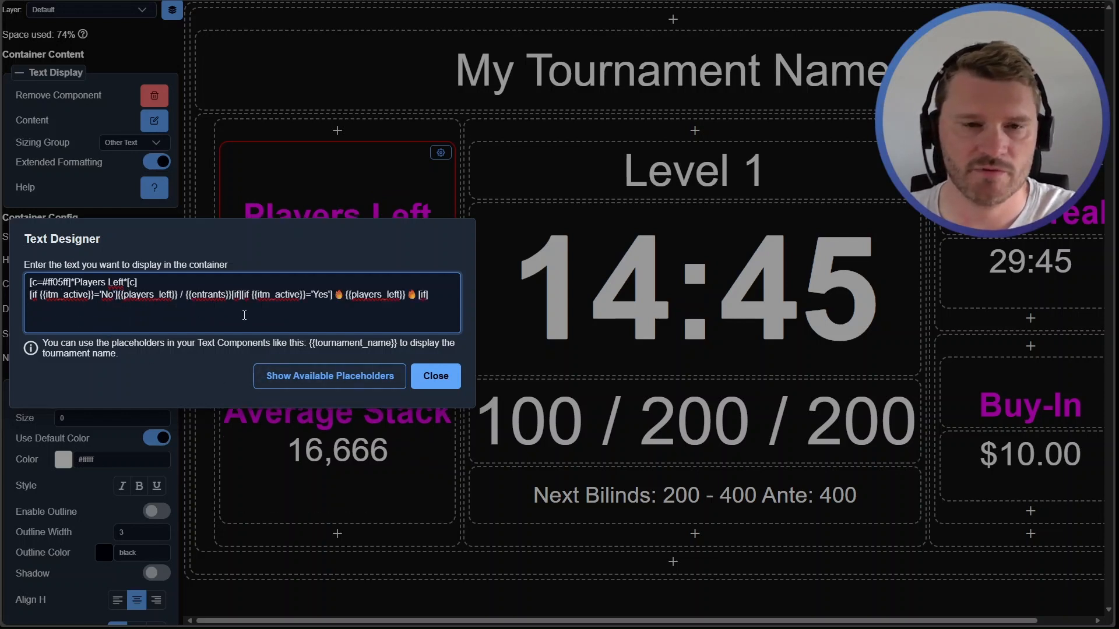
{"action": "left_click", "coordinate": [436, 376]}
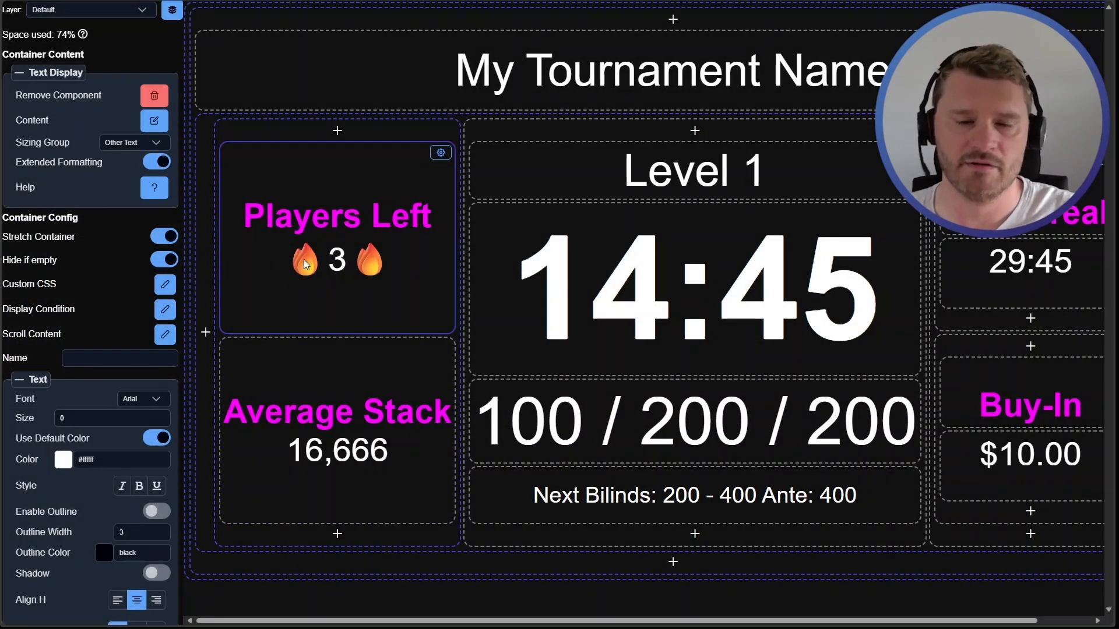
Raise the tournament options' Players left value to 4 and lower it back to 3
{"action": "scroll", "coordinate": [95, 411], "scroll_direction": "down", "scroll_amount": 6}
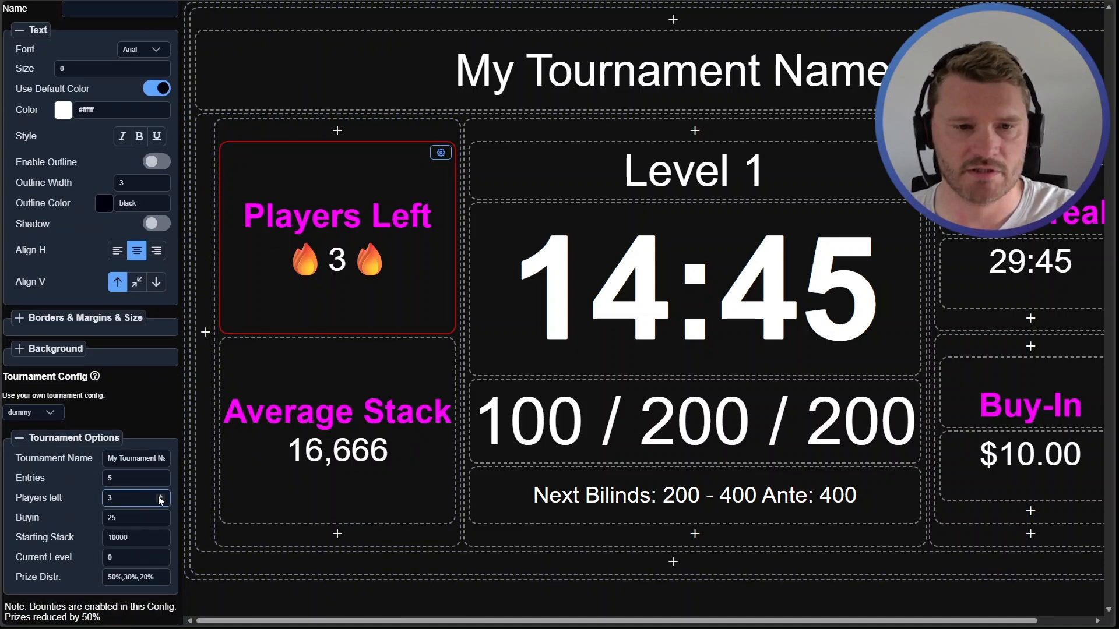
{"action": "left_click", "coordinate": [161, 495]}
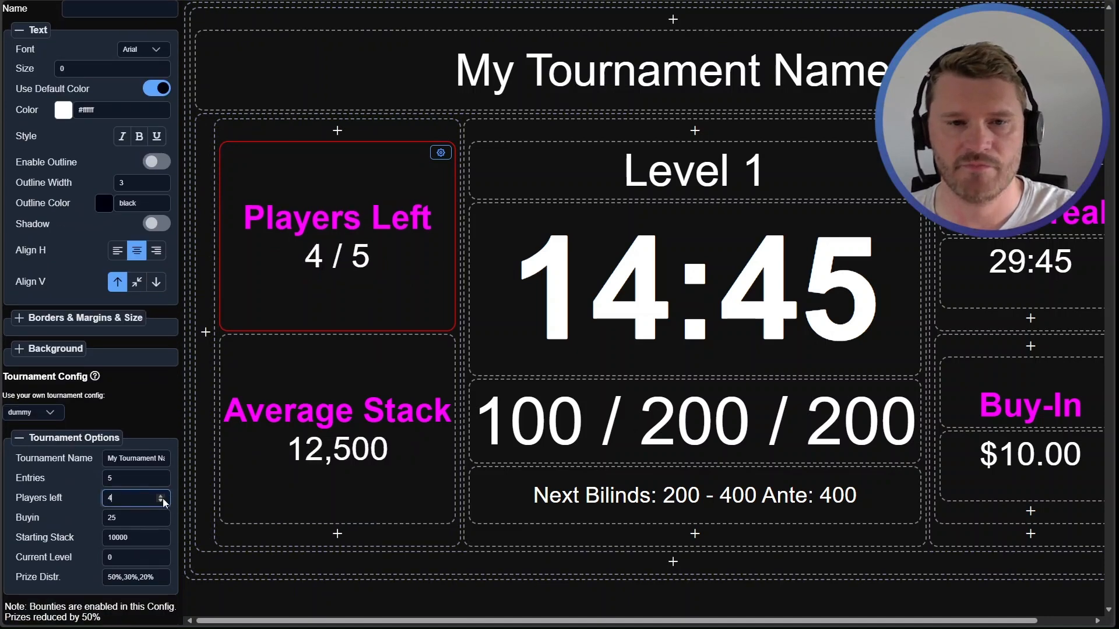
{"action": "left_click", "coordinate": [162, 501]}
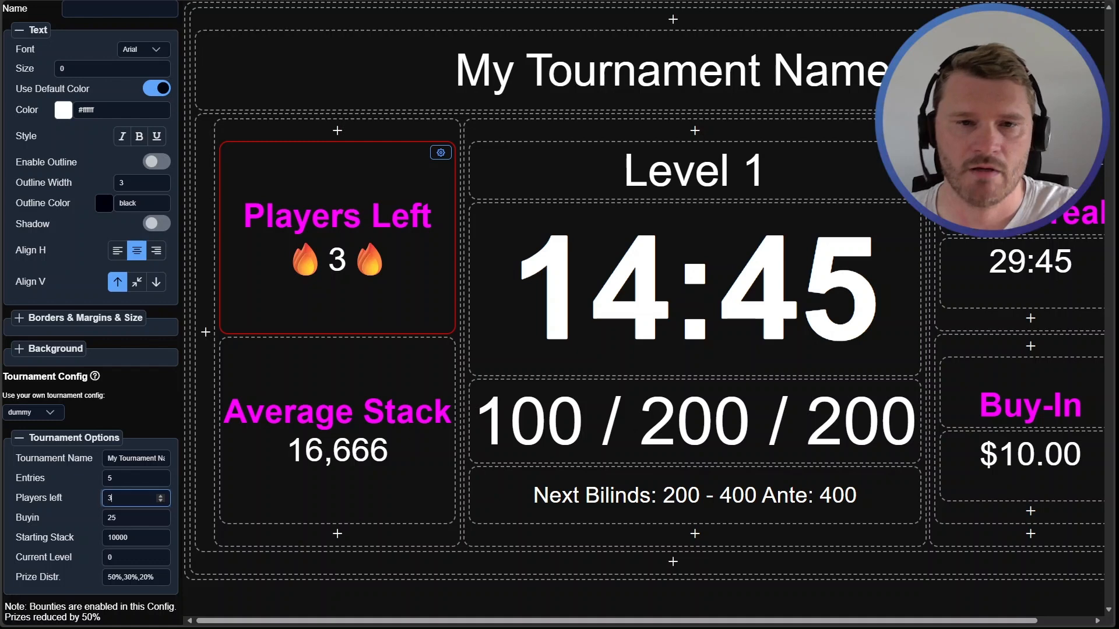
Open the Players Left content editor, browse the placeholder list with its search cleared, and save the content
{"action": "double_click", "coordinate": [316, 299]}
{"action": "left_click", "coordinate": [328, 291]}
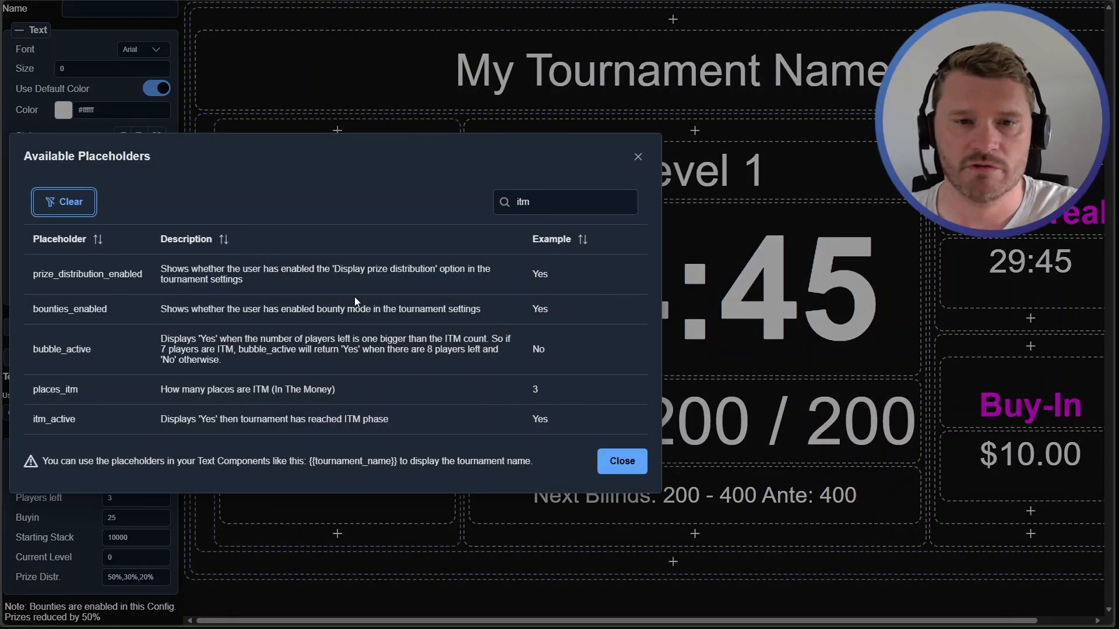
{"action": "left_click_drag", "start_coordinate": [550, 201], "coordinate": [505, 202]}
{"action": "key", "text": "BackSpace"}
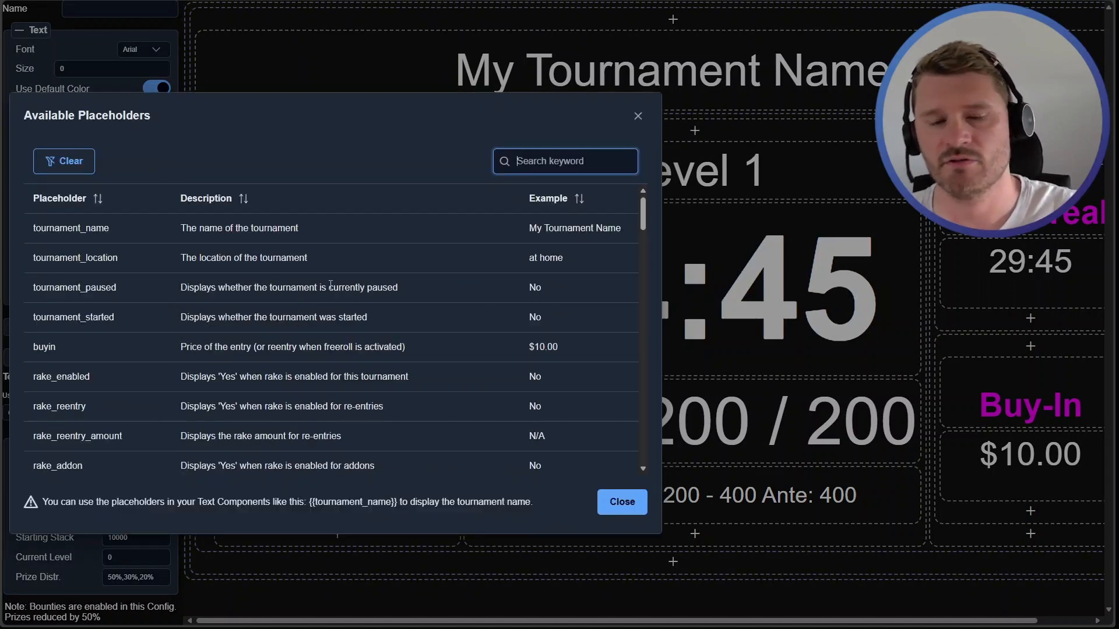
{"action": "left_click", "coordinate": [621, 501]}
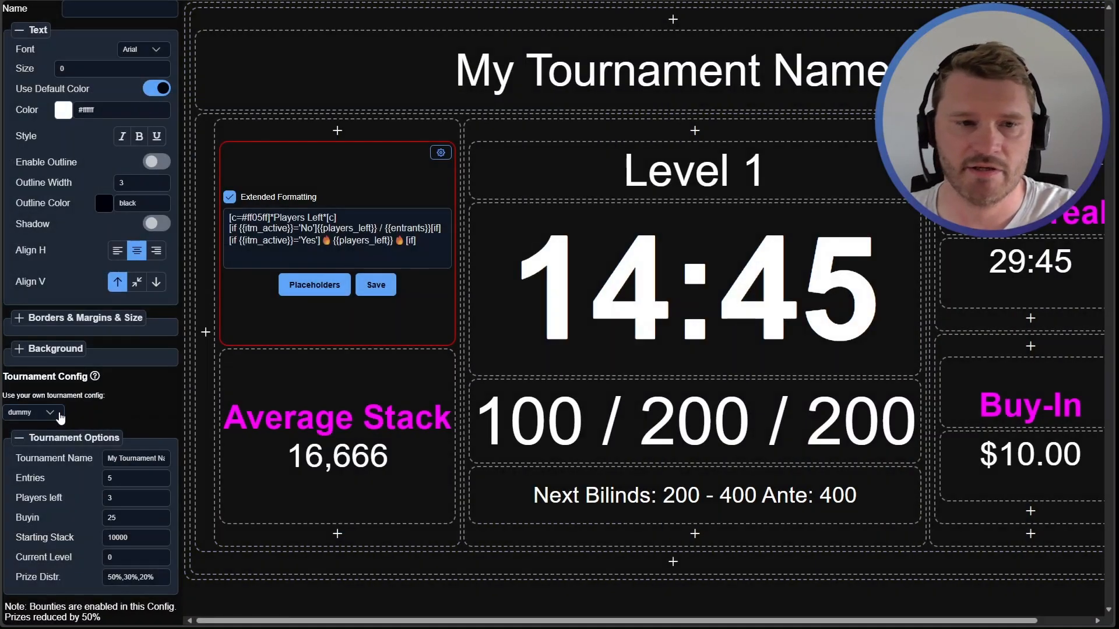
{"action": "scroll", "coordinate": [81, 460], "scroll_direction": "up", "scroll_amount": 1}
{"action": "scroll", "coordinate": [87, 408], "scroll_direction": "up", "scroll_amount": 7}
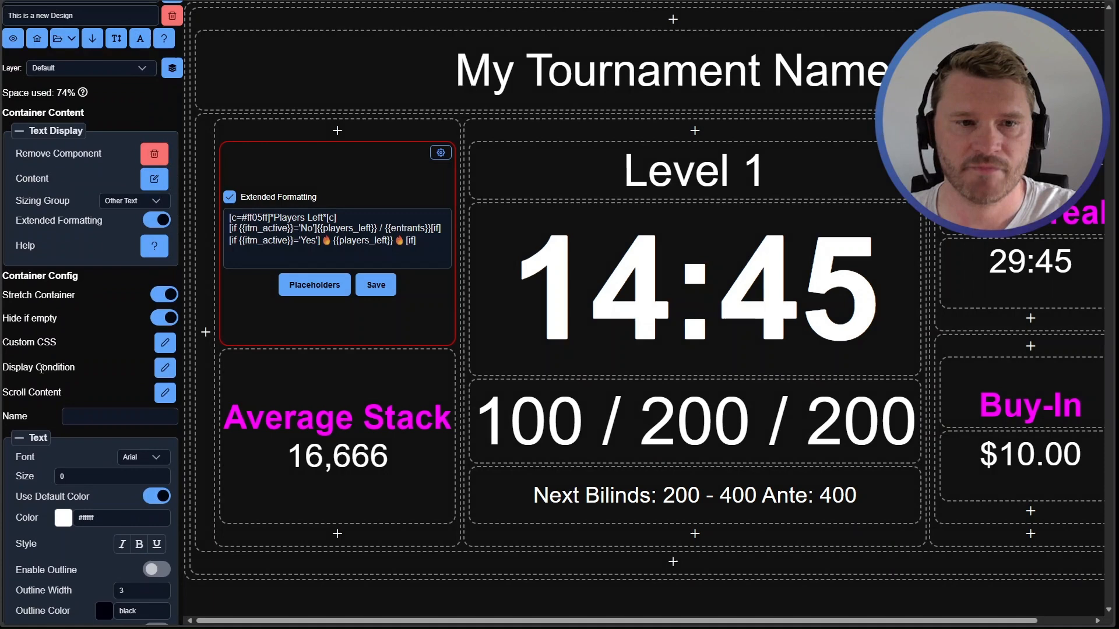
{"action": "left_click", "coordinate": [373, 289]}
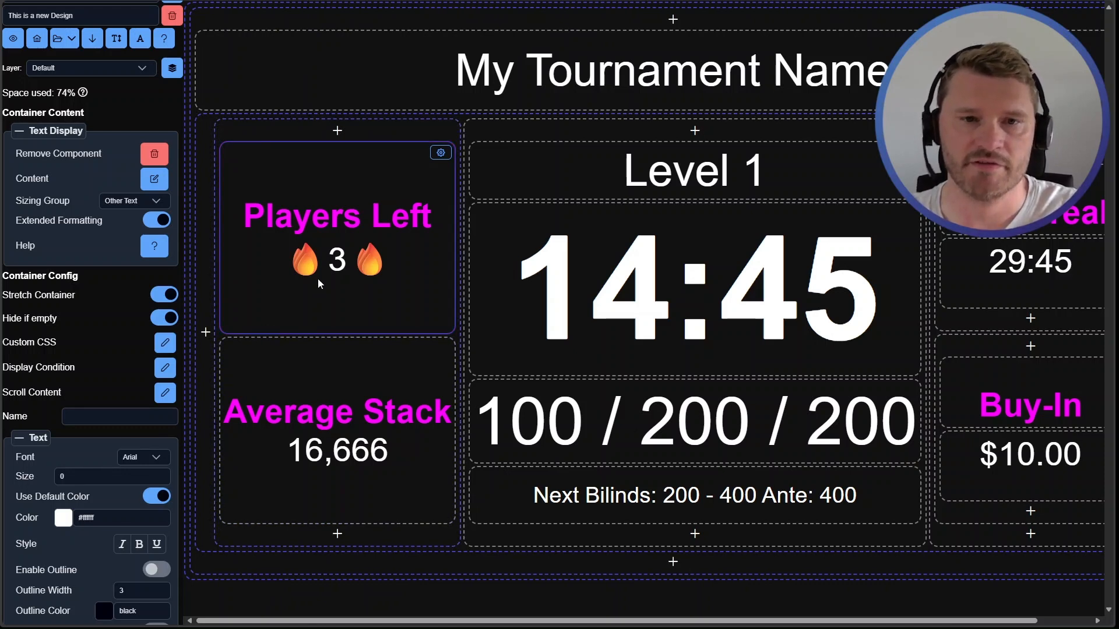
Set the container's display condition to {{prize_distribution_enabled}} = 'Yes' using the example text
{"action": "left_click", "coordinate": [165, 368]}
{"action": "left_click_drag", "start_coordinate": [217, 302], "coordinate": [63, 304]}
{"action": "key", "text": "ctrl+c"}
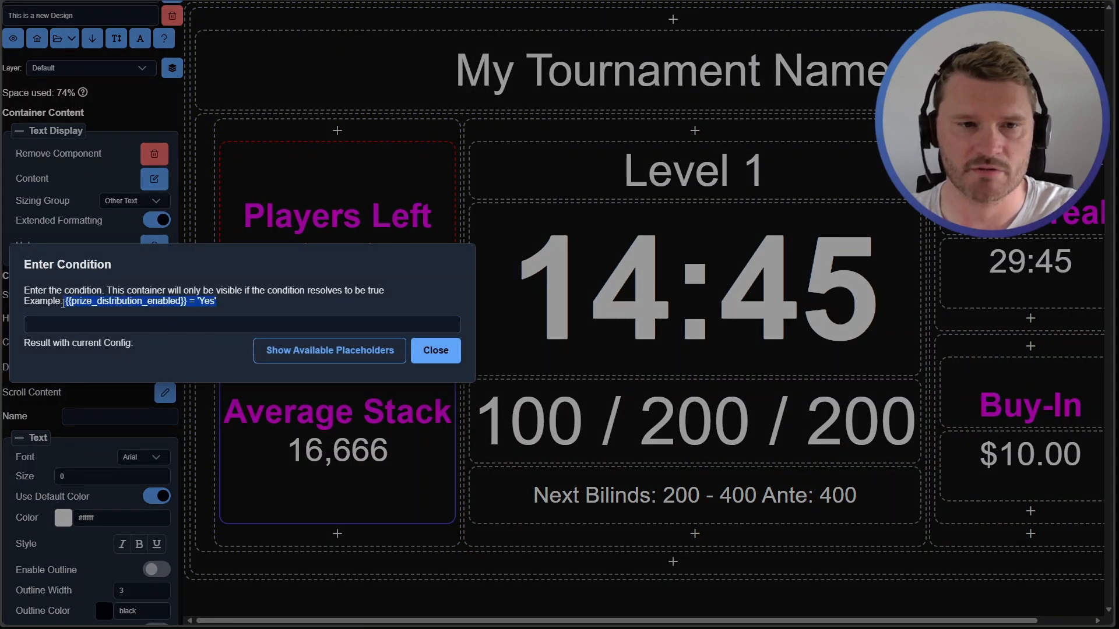
{"action": "left_click", "coordinate": [67, 324]}
{"action": "key", "text": "ctrl+v"}
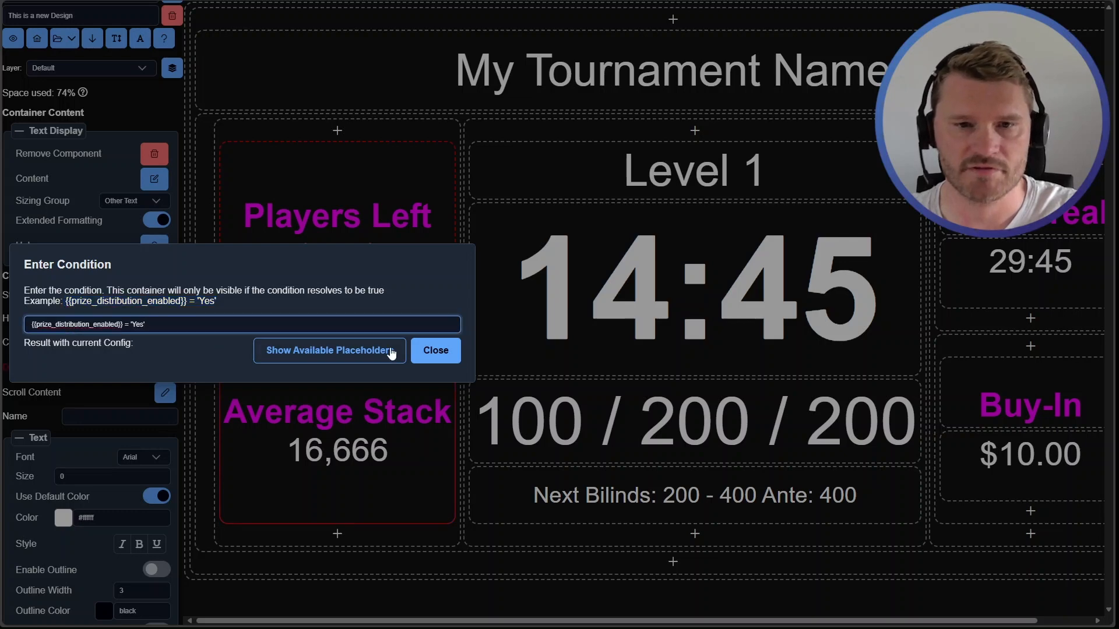
{"action": "left_click", "coordinate": [432, 354]}
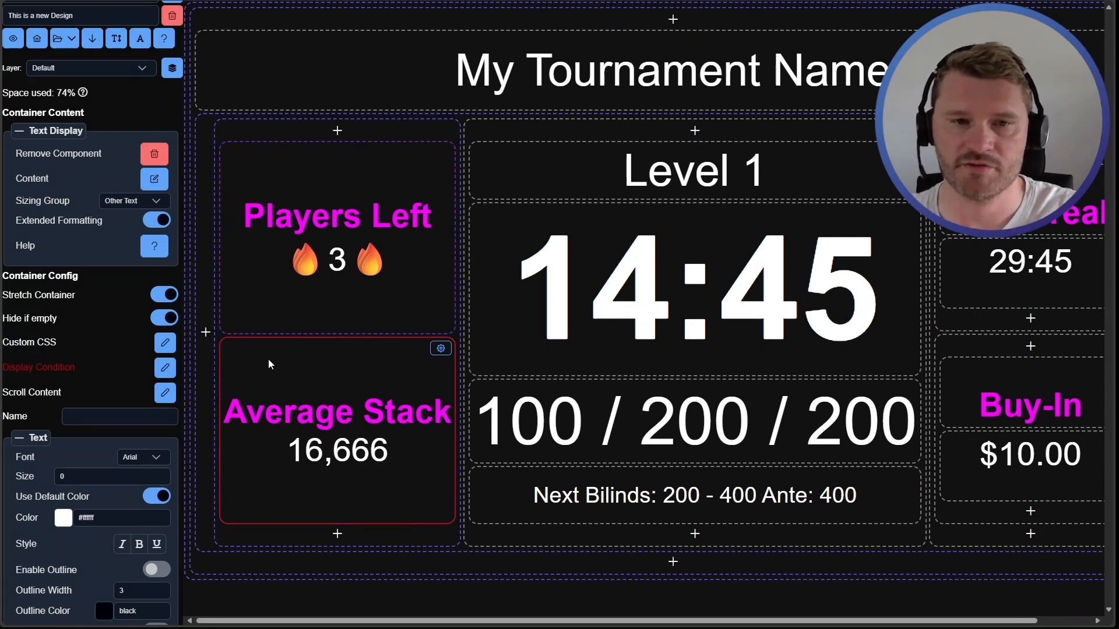
Clear the container's display condition and close the condition dialog
{"action": "left_click", "coordinate": [166, 368]}
{"action": "key", "text": "ctrl+a"}
{"action": "key", "text": "BackSpace"}
{"action": "left_click", "coordinate": [435, 350]}
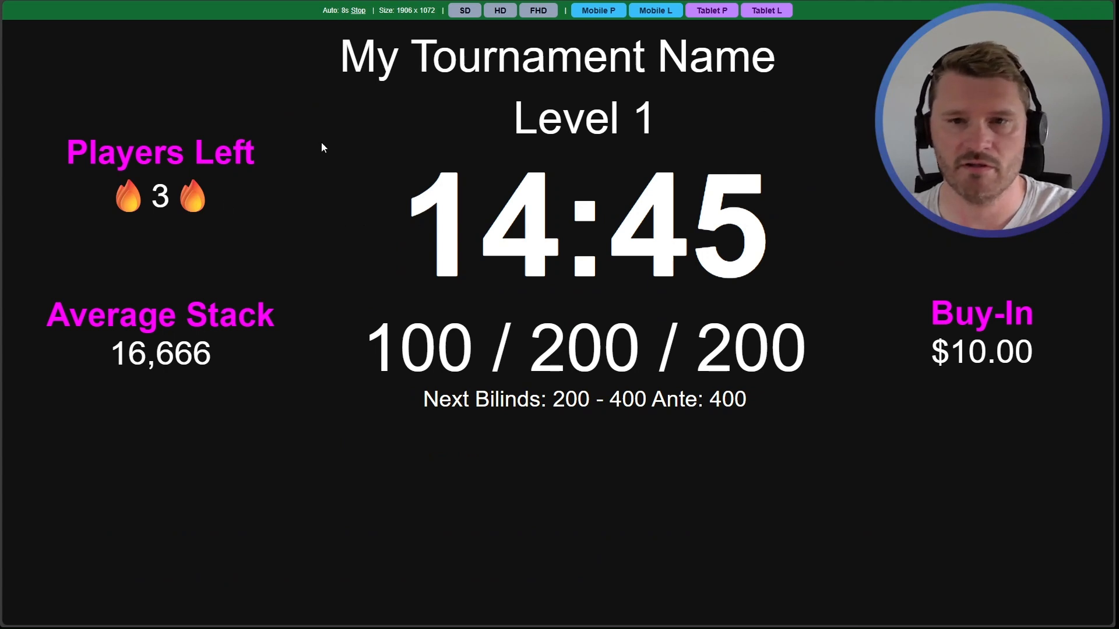
Close the preview window and load the Professional design in the Display Designer
{"action": "key", "text": "ctrl+w"}
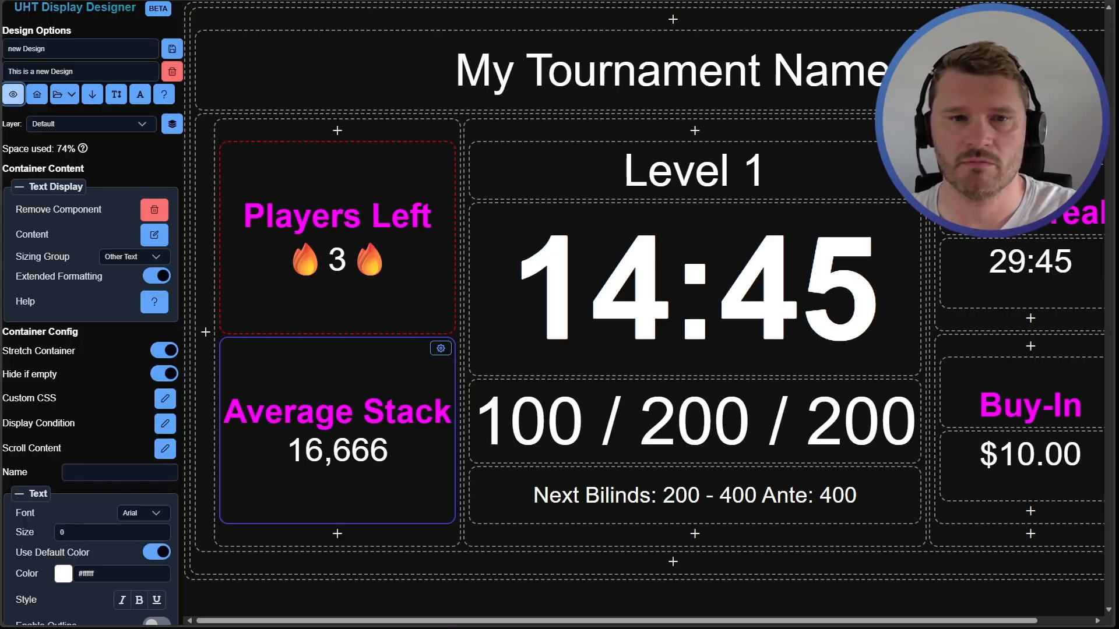
{"action": "left_click", "coordinate": [342, 254]}
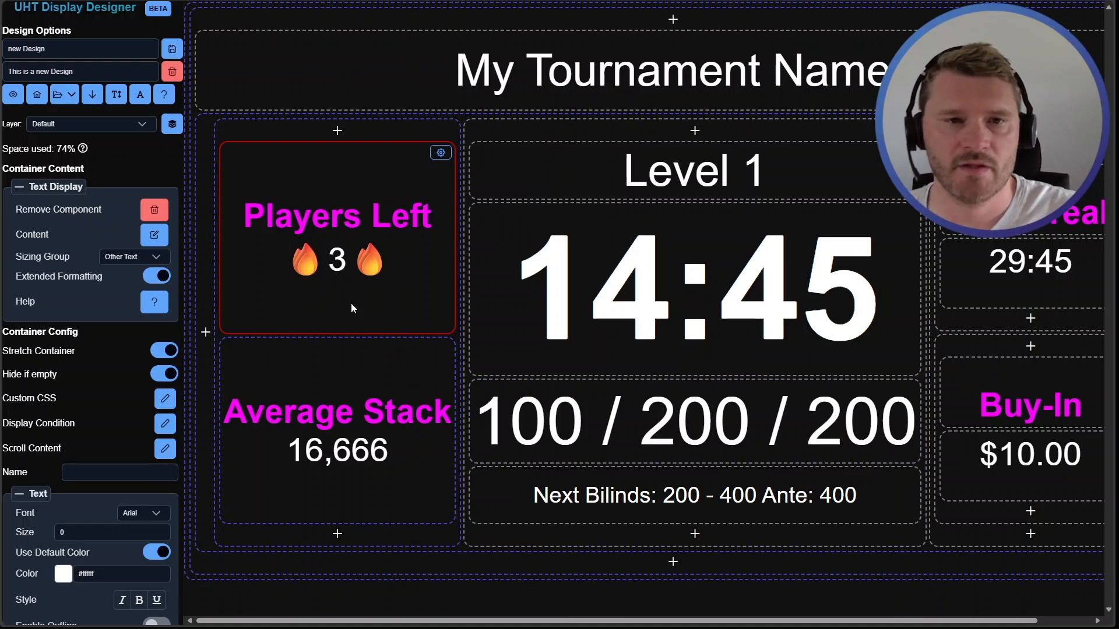
{"action": "left_click", "coordinate": [172, 75]}
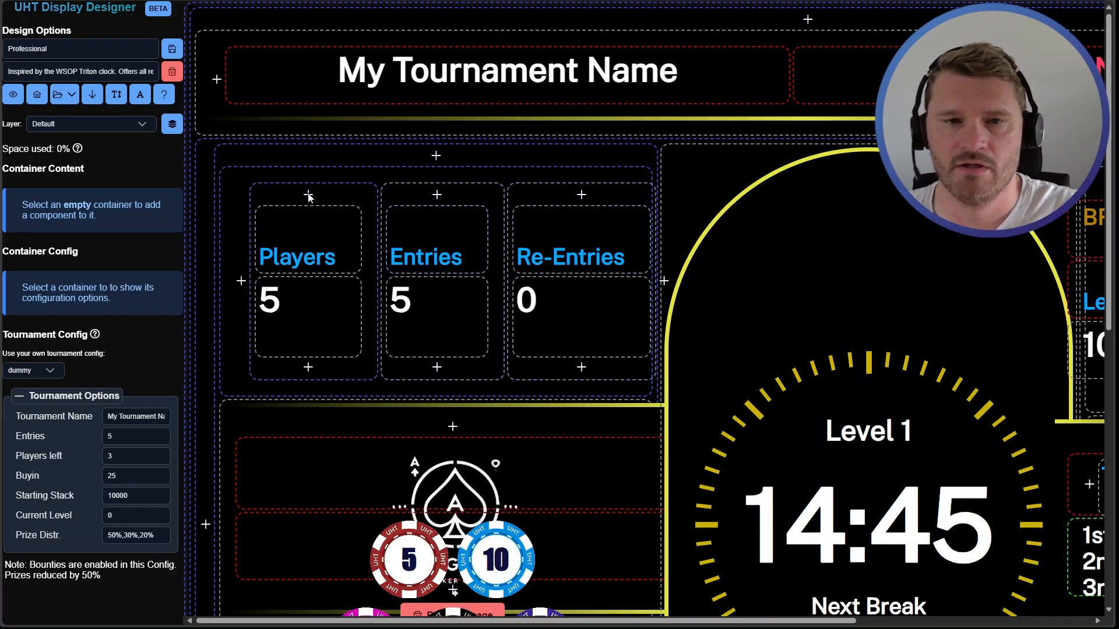
{"action": "scroll", "coordinate": [225, 179], "scroll_direction": "down", "scroll_amount": 4}
{"action": "scroll", "coordinate": [235, 257], "scroll_direction": "right", "scroll_amount": 2}
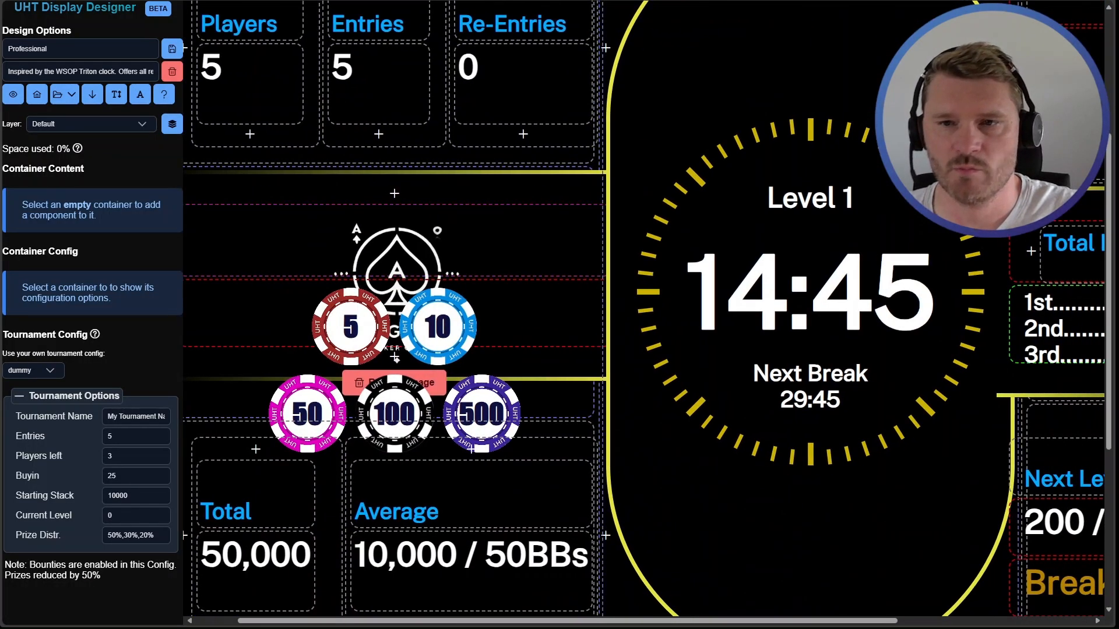
Copy the #00abfa text colour from the Players label's settings
{"action": "left_click", "coordinate": [809, 182]}
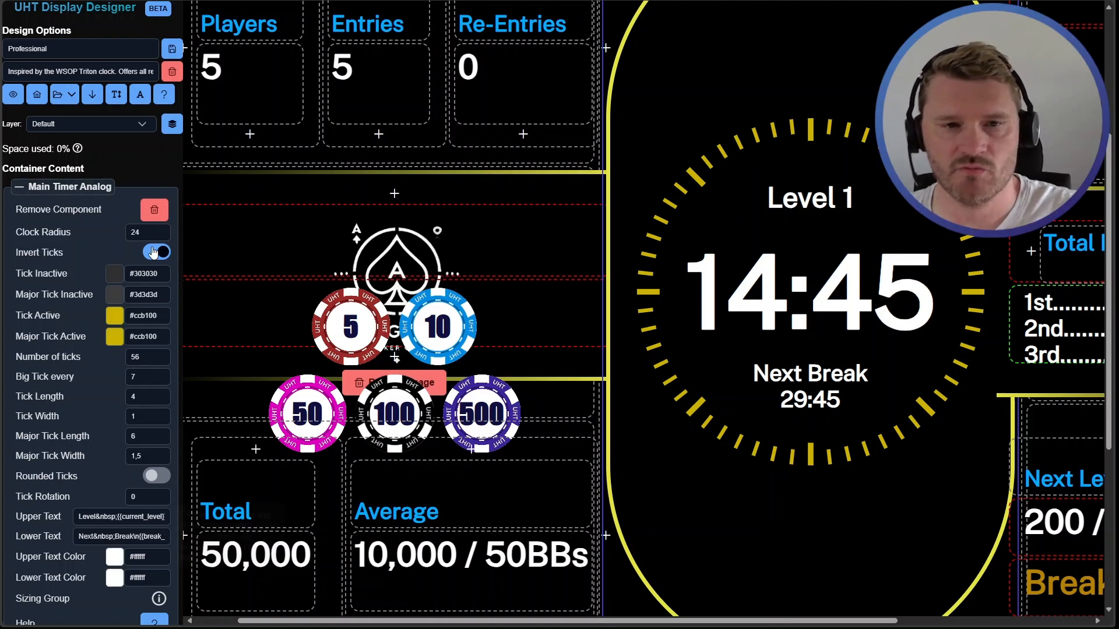
{"action": "scroll", "coordinate": [69, 268], "scroll_direction": "down", "scroll_amount": 1}
{"action": "scroll", "coordinate": [69, 269], "scroll_direction": "down", "scroll_amount": 2}
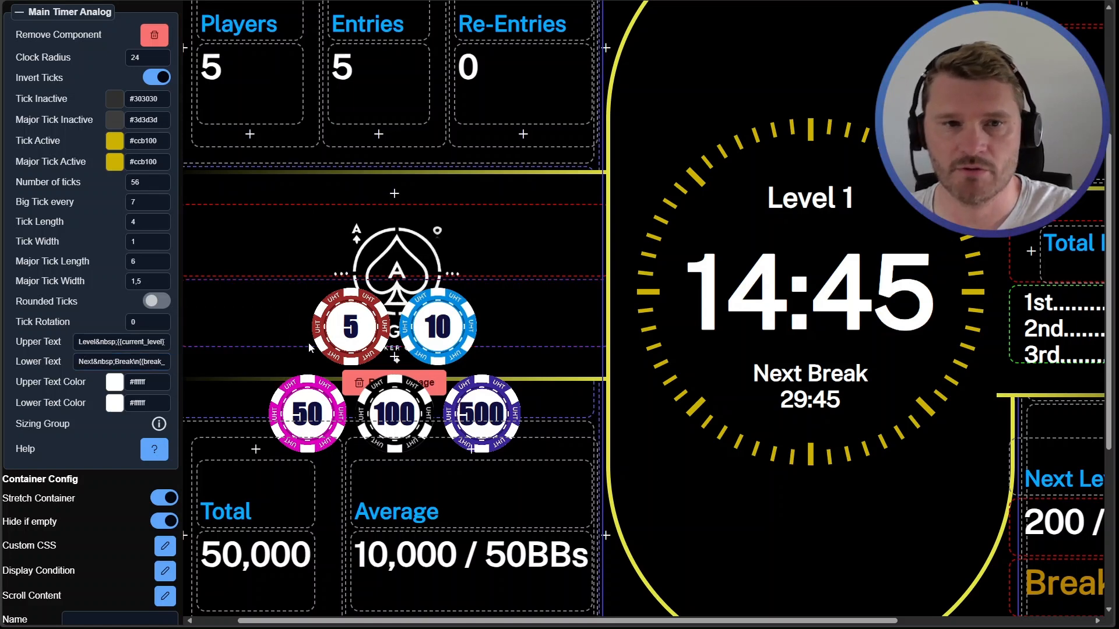
{"action": "left_click", "coordinate": [300, 22]}
{"action": "left_click", "coordinate": [32, 318]}
{"action": "left_click_drag", "start_coordinate": [109, 399], "coordinate": [67, 400]}
{"action": "left_click", "coordinate": [96, 400]}
{"action": "key", "text": "ctrl+a"}
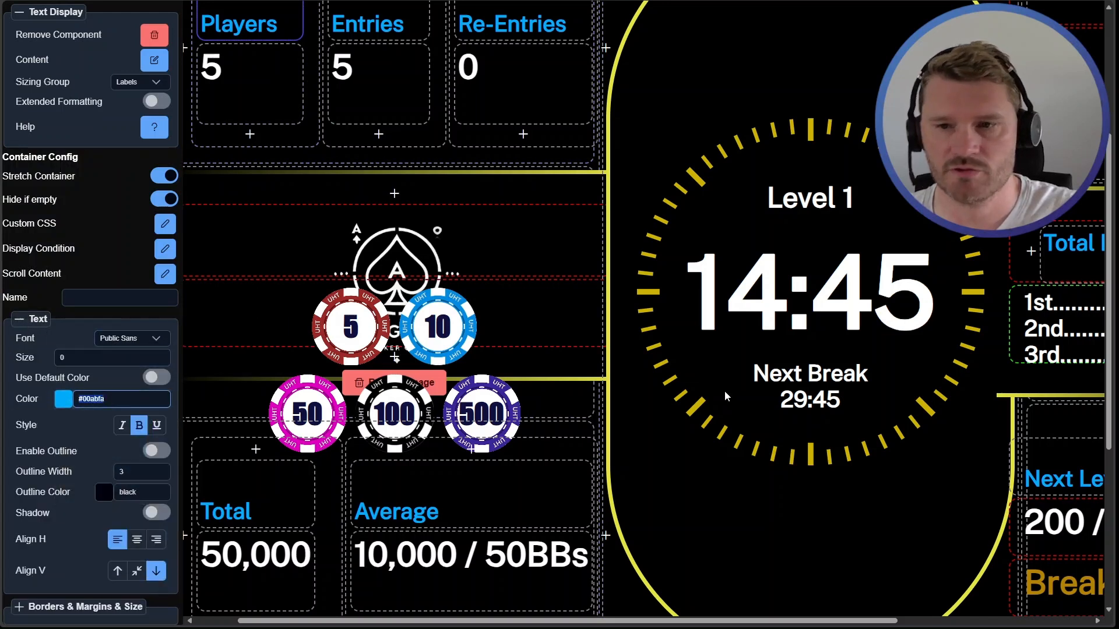
Colour the clock's Next Break lower text #00abfa by wrapping it in [c=#00abfa] and [c] tags
{"action": "left_click", "coordinate": [804, 378]}
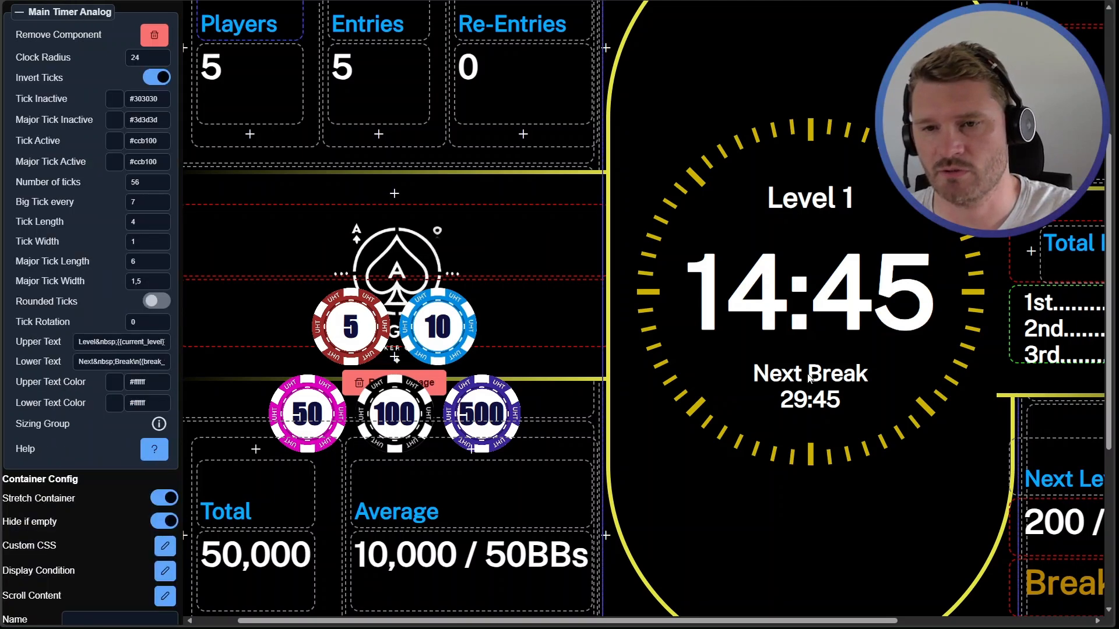
{"action": "left_click", "coordinate": [80, 362]}
{"action": "type", "text": "["}
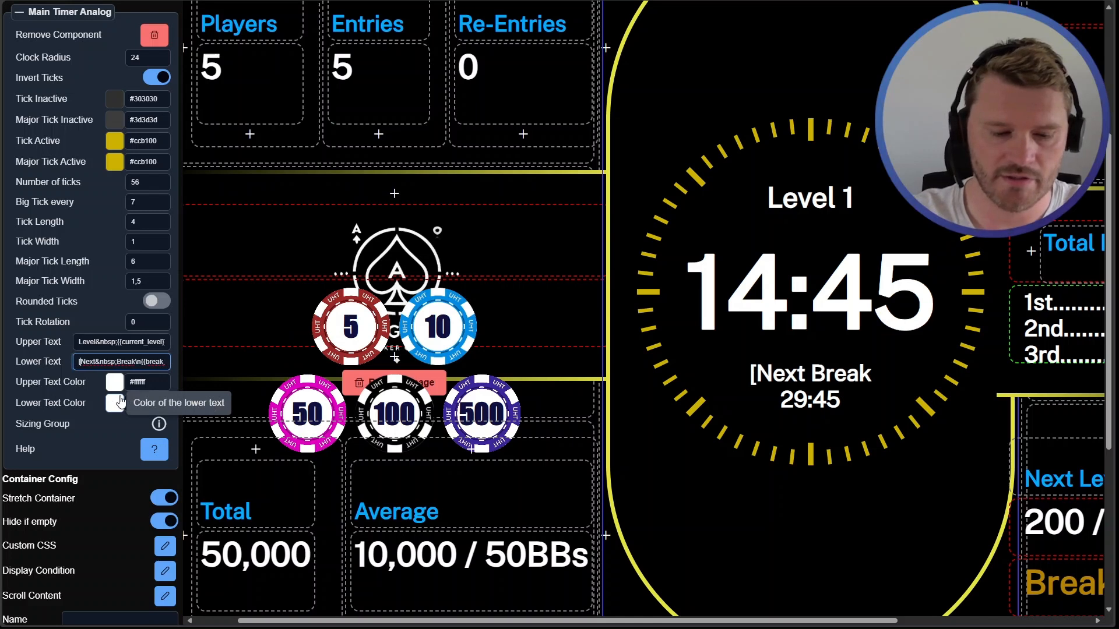
{"action": "type", "text": "c=#00abfa"}
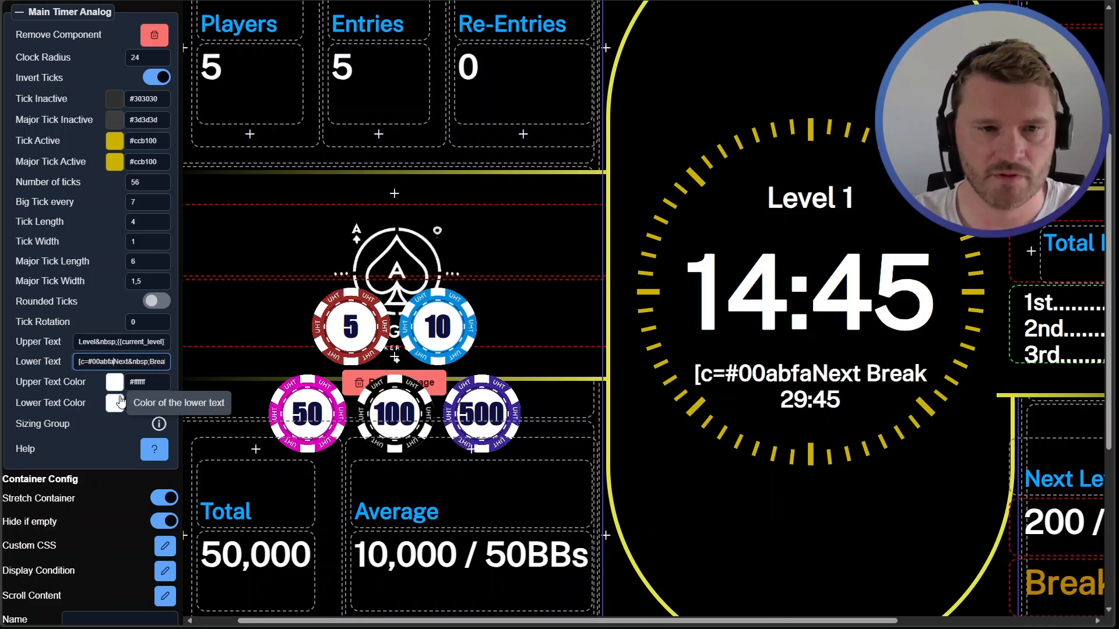
{"action": "type", "text": "]"}
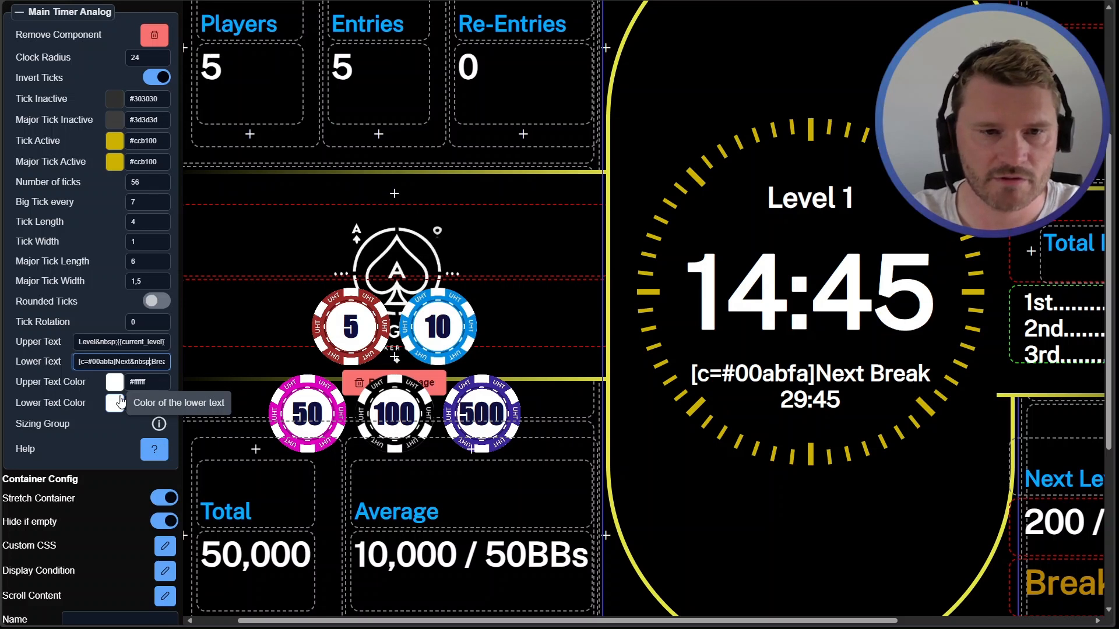
{"action": "key", "text": "Right"}
{"action": "key", "text": "Right"}
{"action": "key", "text": "Right"}
{"action": "key", "text": "Right"}
{"action": "key", "text": "Right"}
{"action": "key", "text": "Right"}
{"action": "key", "text": "Right"}
{"action": "key", "text": "Right"}
{"action": "key", "text": "Right"}
{"action": "key", "text": "Right"}
{"action": "key", "text": "Right"}
{"action": "key", "text": "Right"}
{"action": "key", "text": "Right"}
{"action": "key", "text": "Right"}
{"action": "key", "text": "Right"}
{"action": "key", "text": "Right"}
{"action": "key", "text": "Right"}
{"action": "key", "text": "Right"}
{"action": "key", "text": "Right"}
{"action": "key", "text": "Right"}
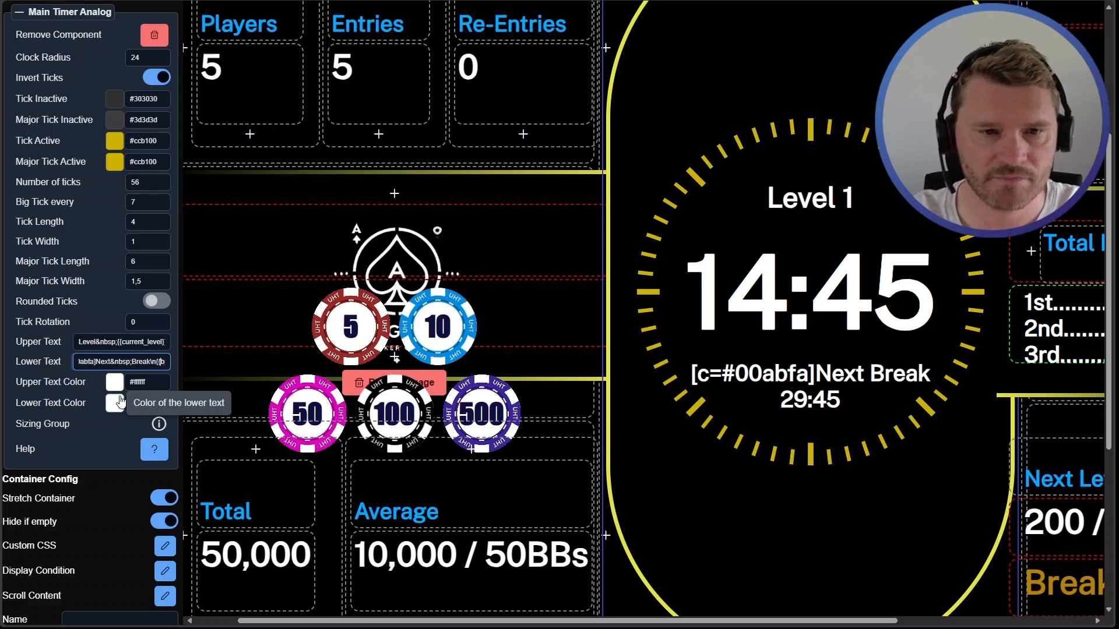
{"action": "type", "text": "[c]"}
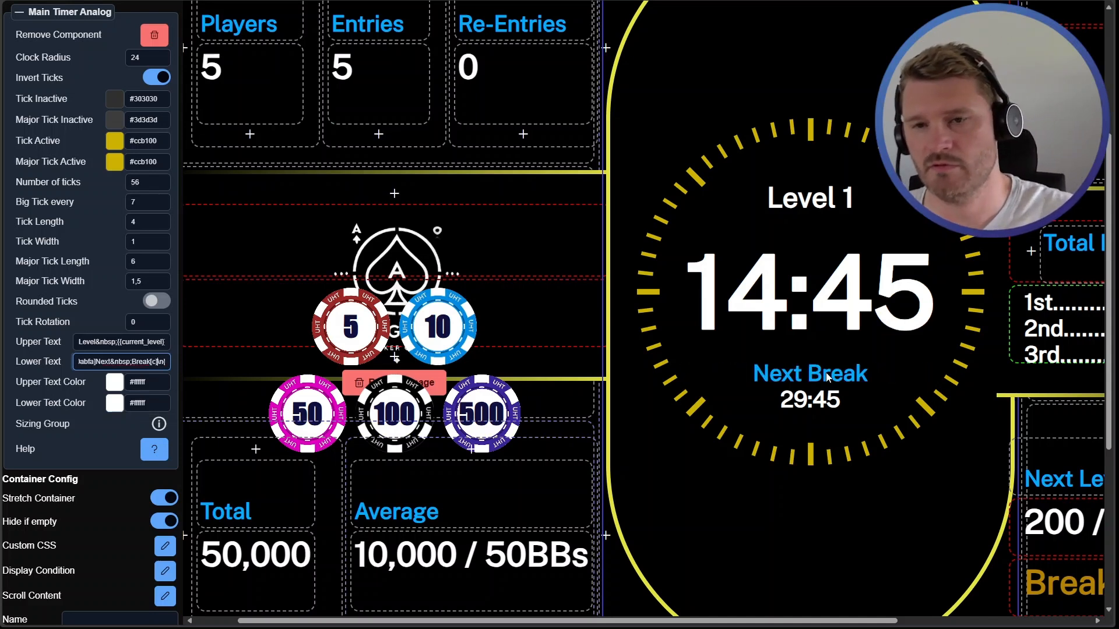
Preview the Professional display and return to the designer
{"action": "scroll", "coordinate": [475, 99], "scroll_direction": "up", "scroll_amount": 1}
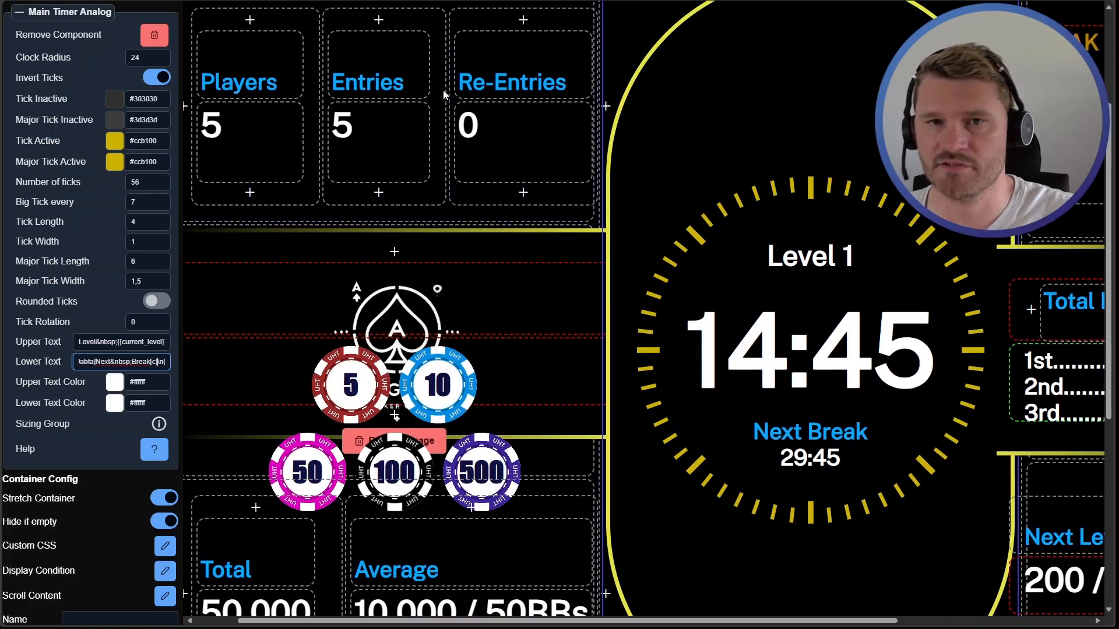
{"action": "scroll", "coordinate": [722, 274], "scroll_direction": "down", "scroll_amount": 2}
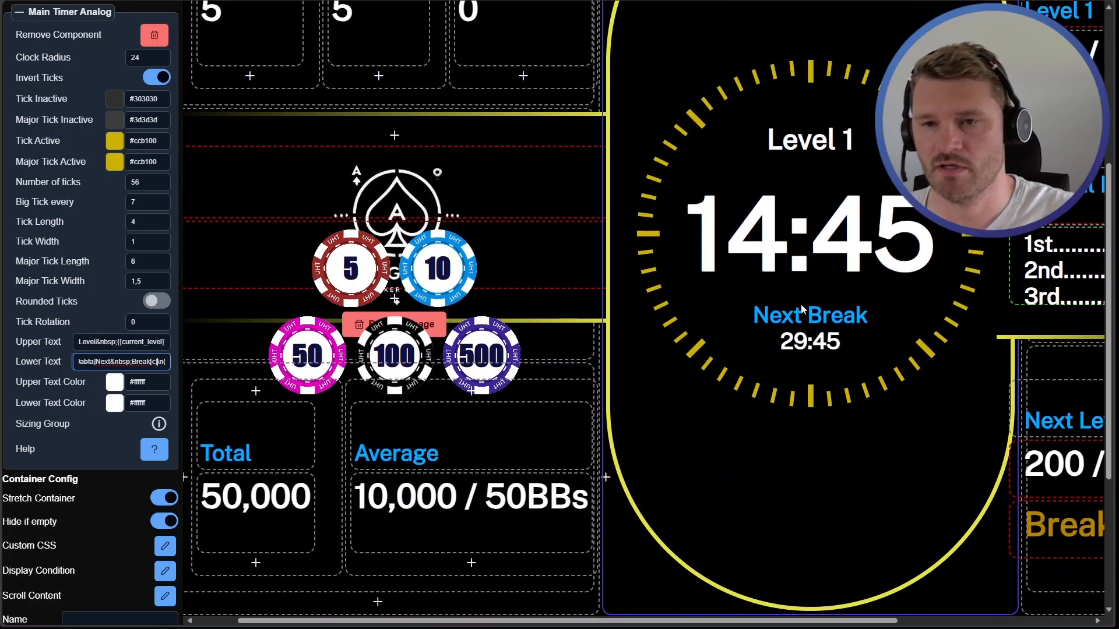
{"action": "scroll", "coordinate": [60, 244], "scroll_direction": "up", "scroll_amount": 5}
{"action": "left_click", "coordinate": [23, 98]}
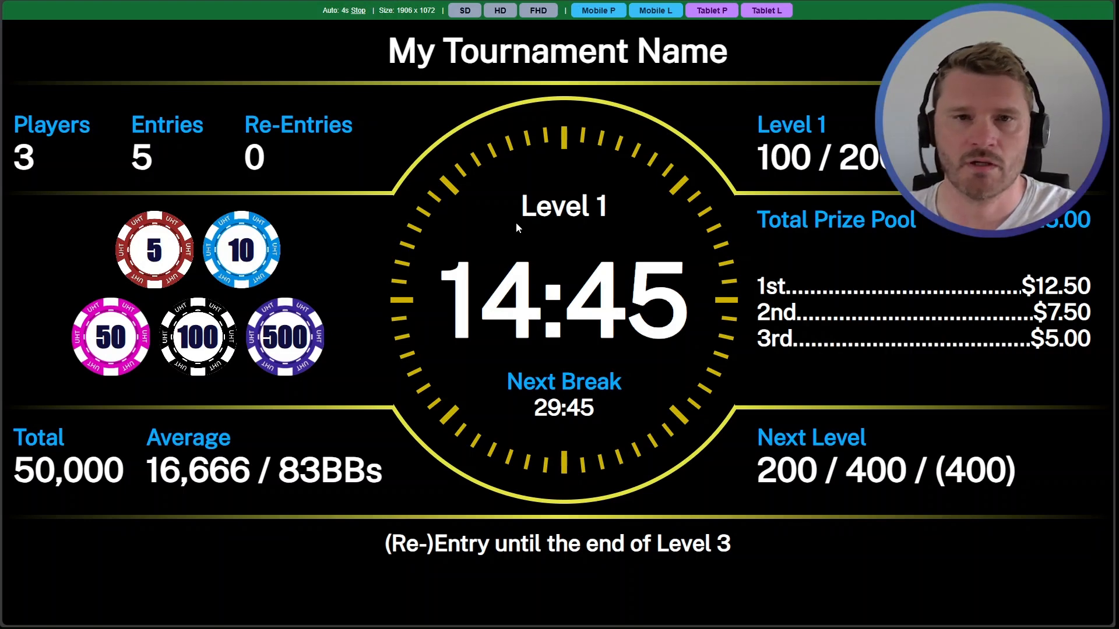
{"action": "key", "text": "alt+Tab"}
Scroll around the Professional design to examine its components
{"action": "scroll", "coordinate": [575, 342], "scroll_direction": "down", "scroll_amount": 4}
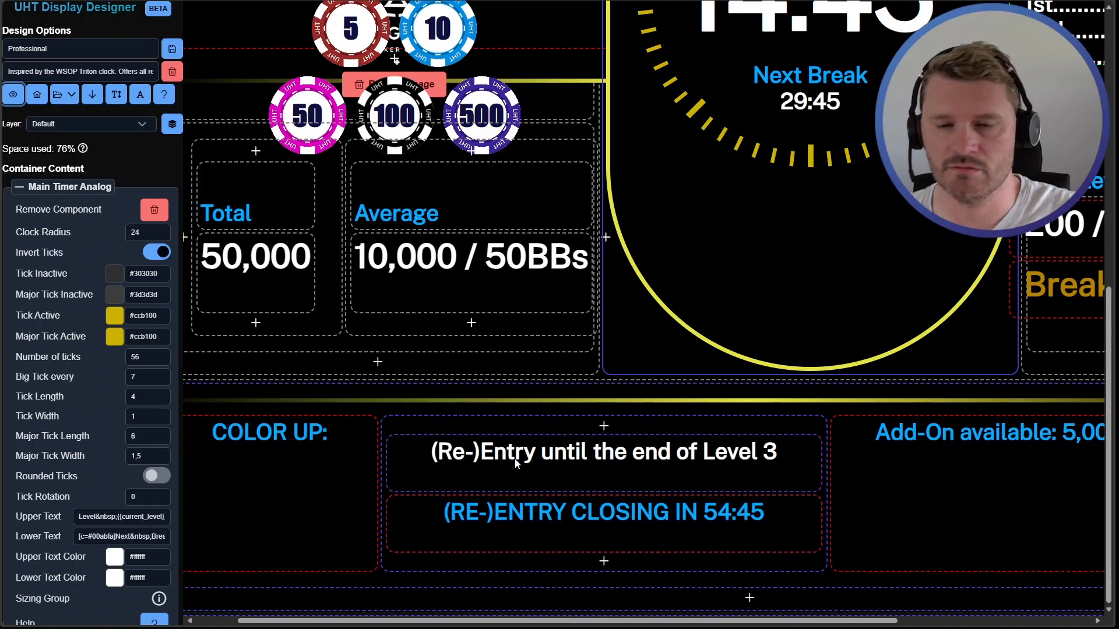
{"action": "scroll", "coordinate": [585, 477], "scroll_direction": "up", "scroll_amount": 9}
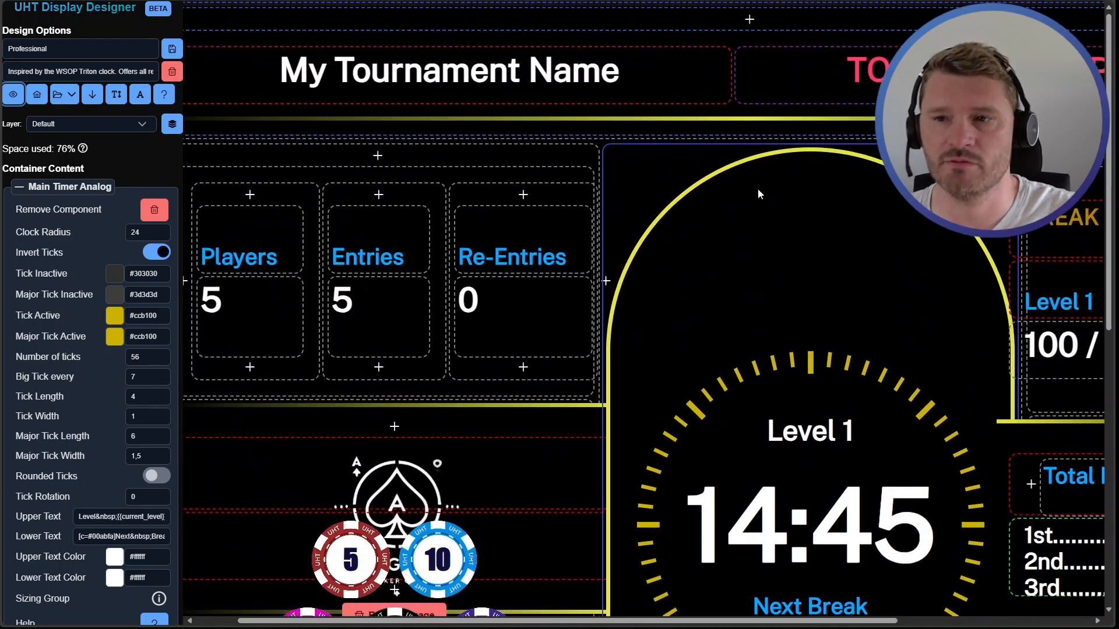
{"action": "scroll", "coordinate": [791, 219], "scroll_direction": "right", "scroll_amount": 5}
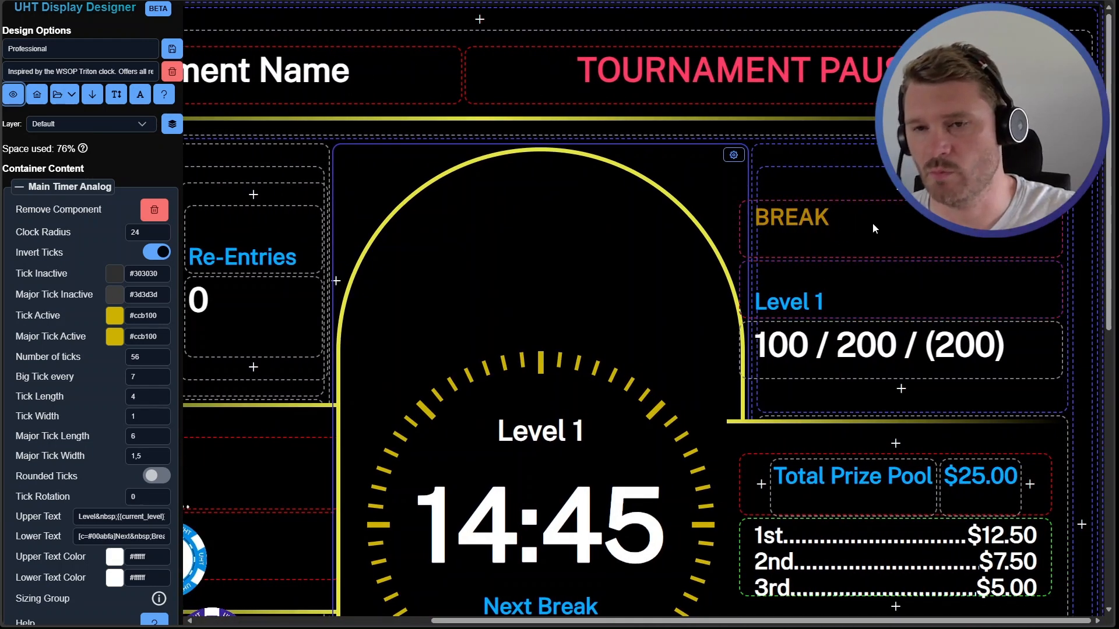
{"action": "scroll", "coordinate": [826, 274], "scroll_direction": "down", "scroll_amount": 8}
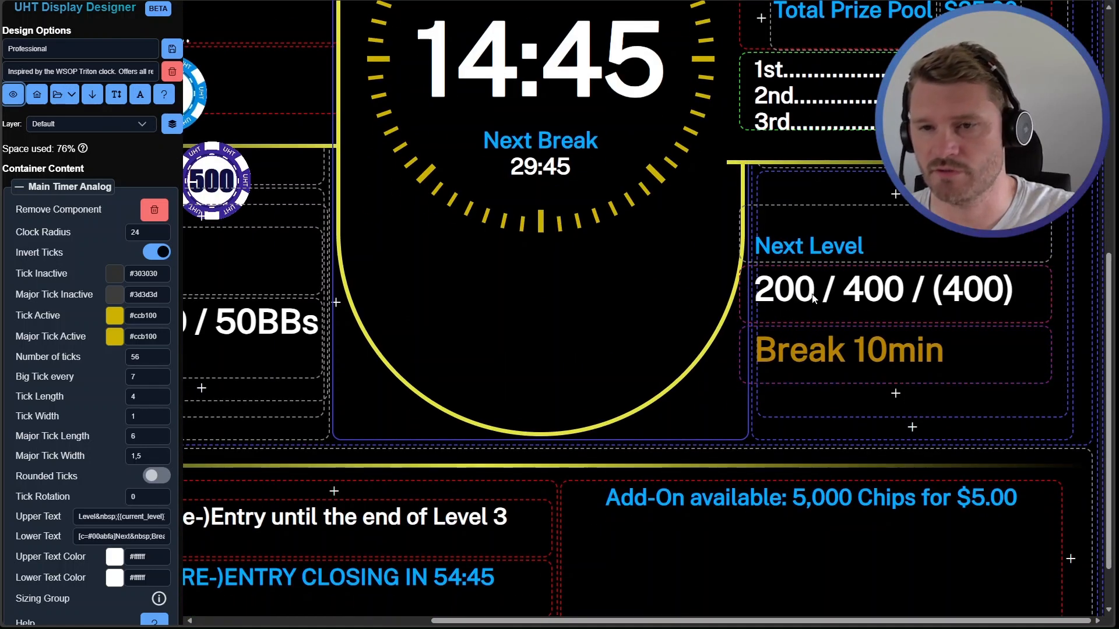
{"action": "scroll", "coordinate": [676, 350], "scroll_direction": "up", "scroll_amount": 1}
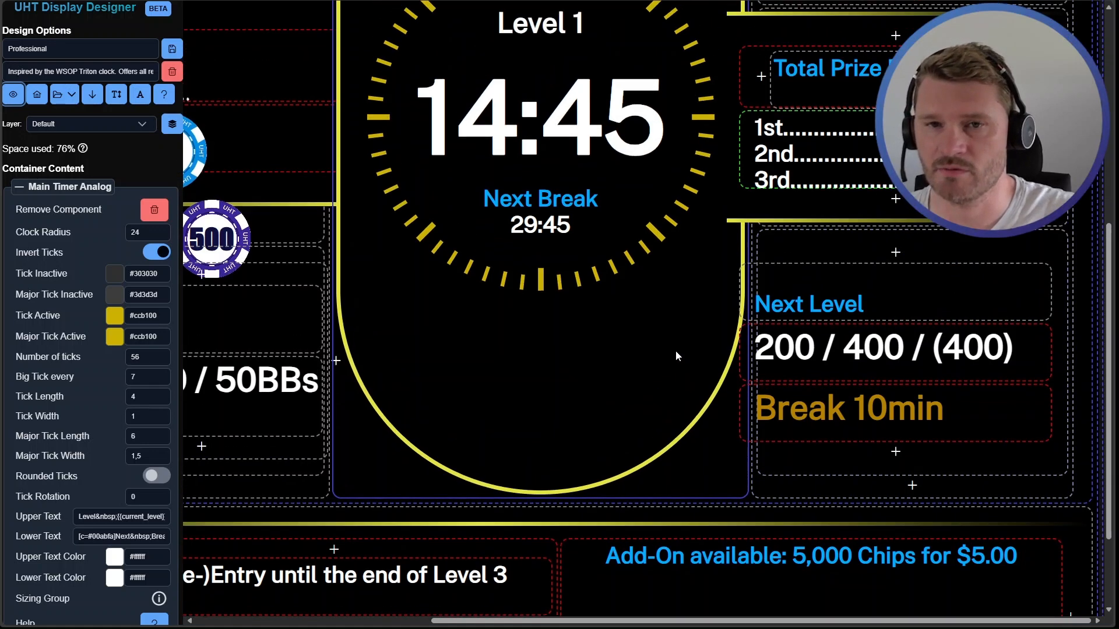
{"action": "scroll", "coordinate": [676, 355], "scroll_direction": "up", "scroll_amount": 2}
{"action": "scroll", "coordinate": [676, 350], "scroll_direction": "left", "scroll_amount": 1}
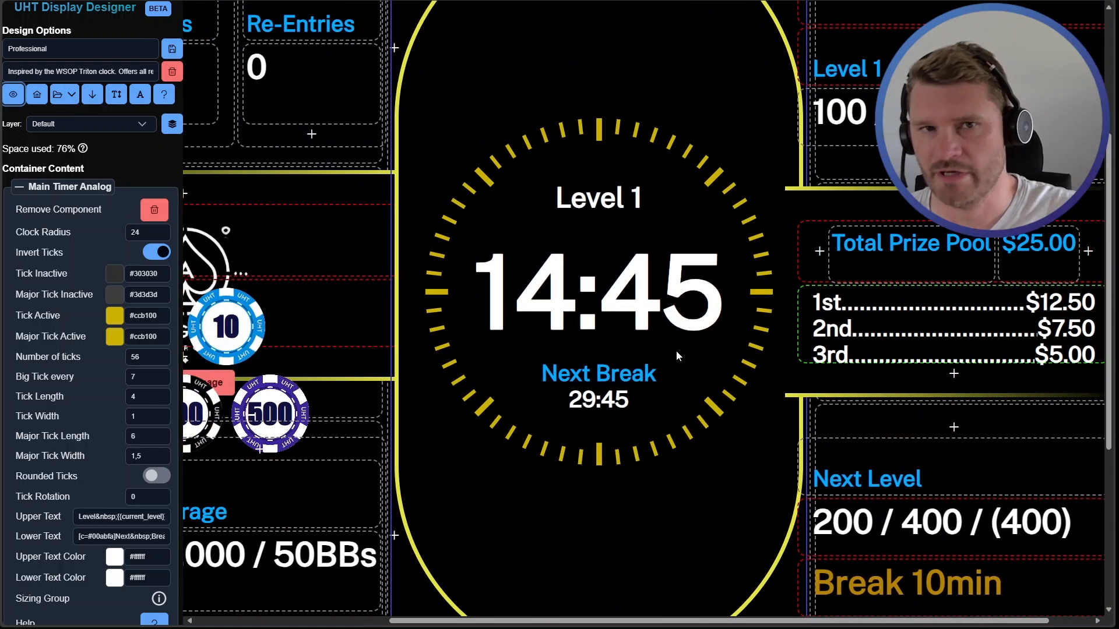